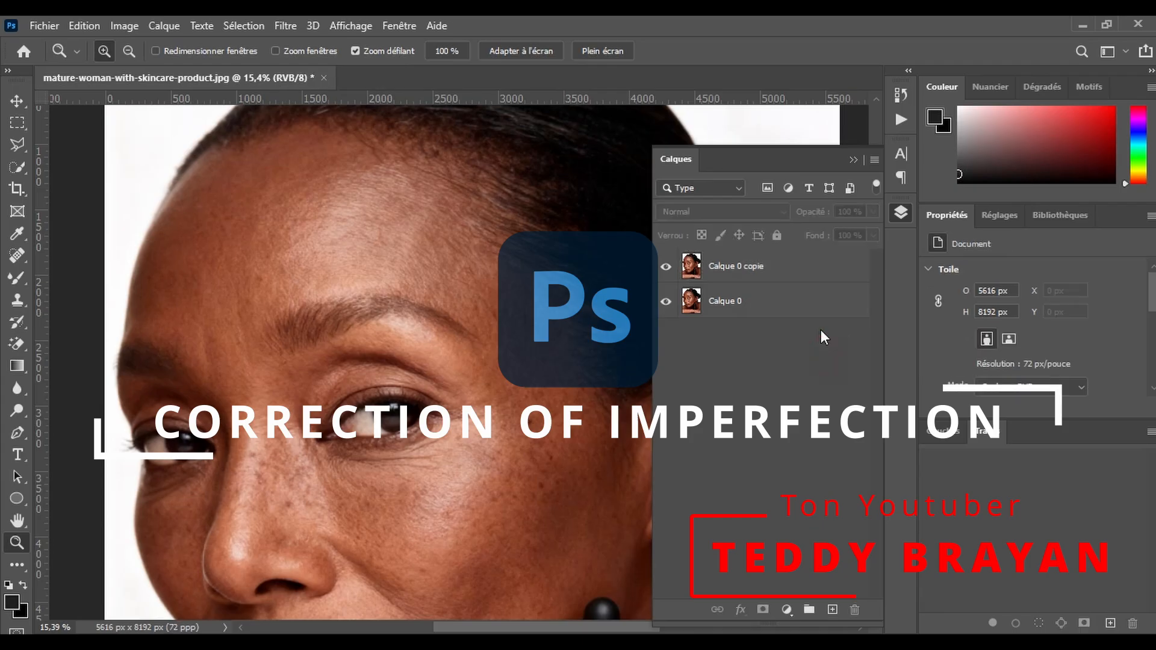
# - Remove the dark spots on the temple and outer cheek of the Calque 0 copie layer using the Spot Healing Brush at size 109
pyautogui.click(759, 263)
pyautogui.click(855, 160)
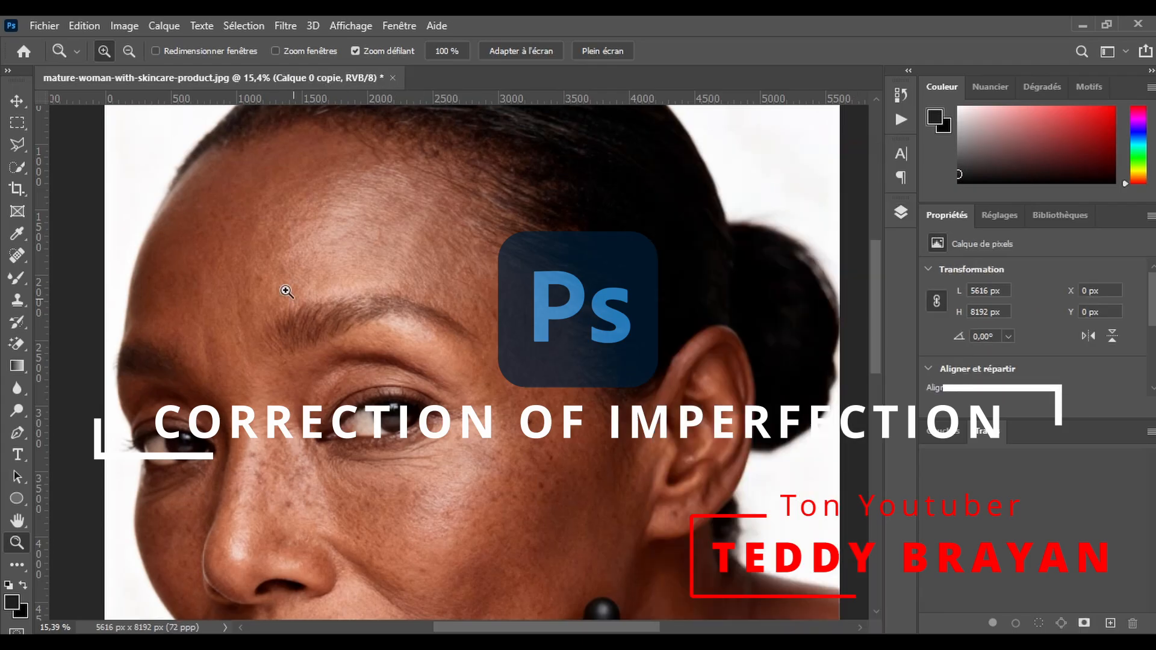
pyautogui.click(17, 255)
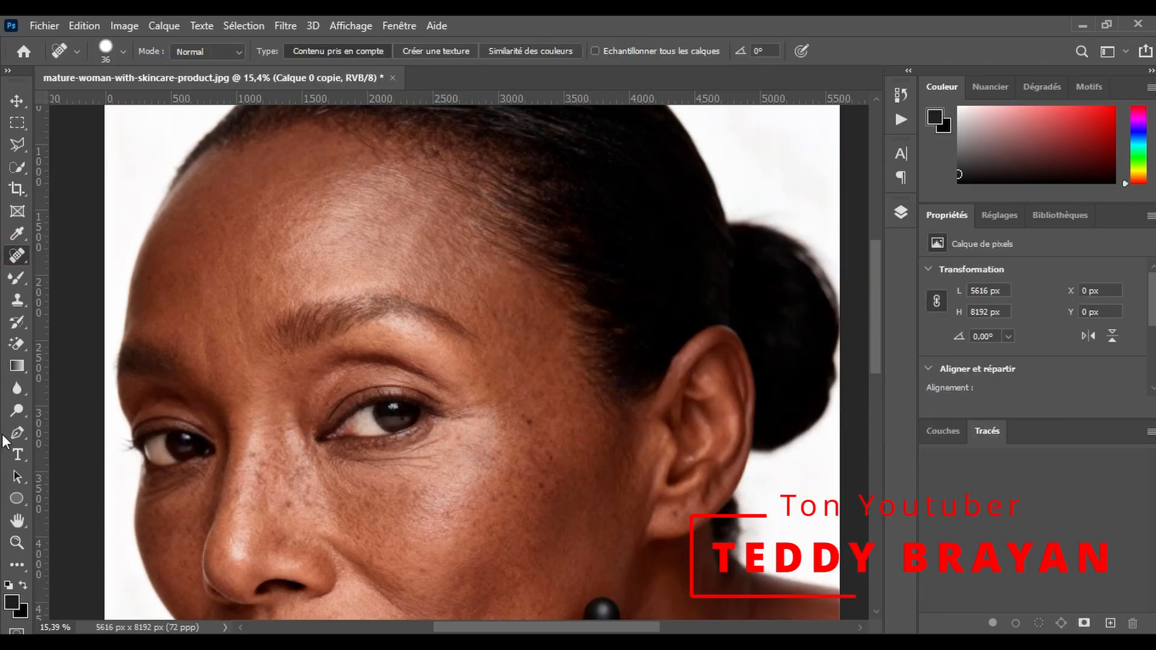
pyautogui.click(17, 542)
pyautogui.moveTo(462, 383); pyautogui.dragTo(469, 354)
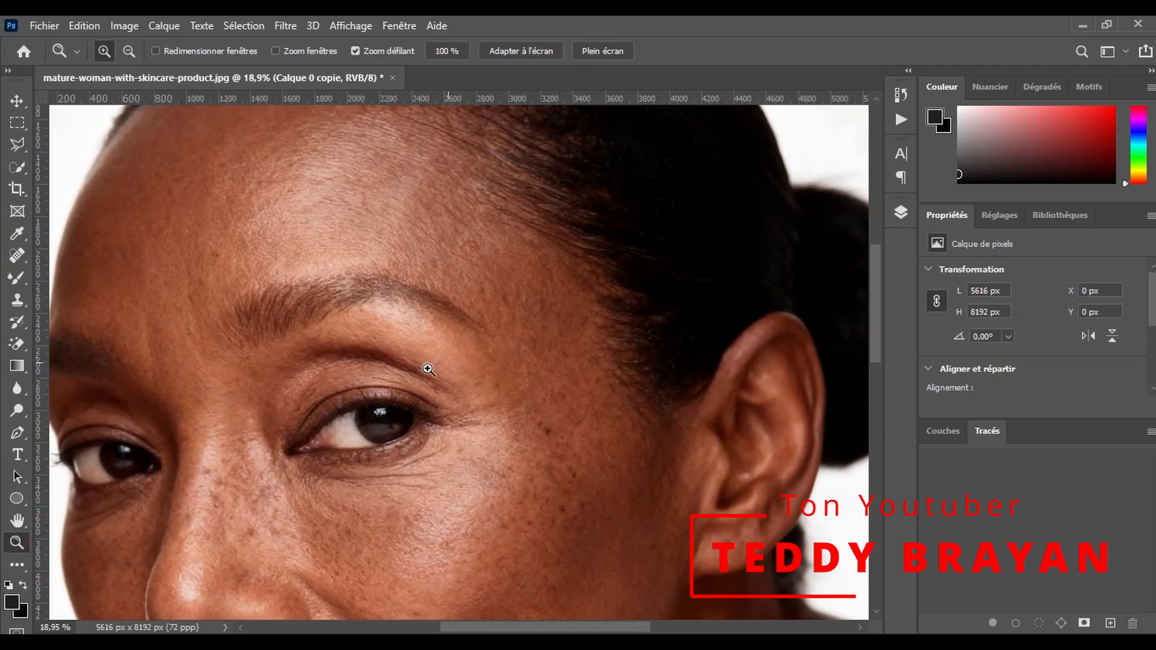
pyautogui.click(17, 255)
pyautogui.keyDown('alt'); pyautogui.click(504, 440); pyautogui.keyUp('alt')
pyautogui.click(638, 282)
pyautogui.moveTo(572, 369)
pyautogui.mouseDown()
pyautogui.moveTo(584, 373)
pyautogui.moveTo(566, 369)
pyautogui.mouseUp()
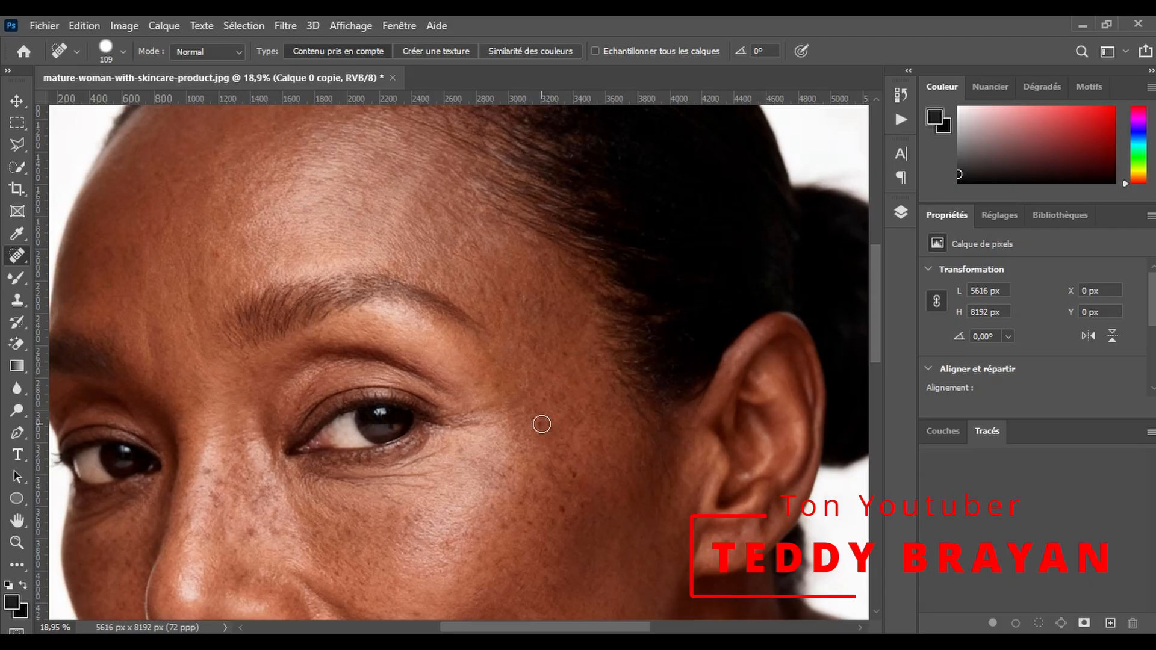
# - Heal the dark spots on the mid-cheek and along the nose bridge with the Spot Healing Brush
pyautogui.click(526, 498)
pyautogui.click(250, 534)
pyautogui.click(217, 498)
pyautogui.click(208, 473)
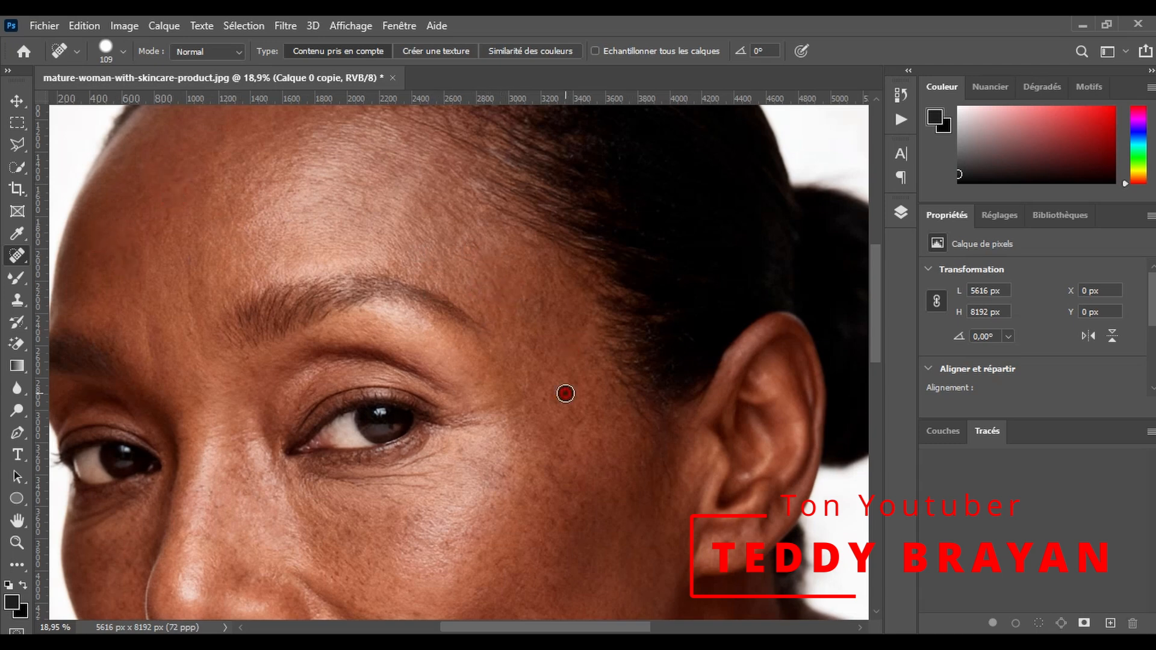
# - Heal the small blemishes across the lower cheek and beside the nose and mouth
pyautogui.scroll(-3, 574, 428)
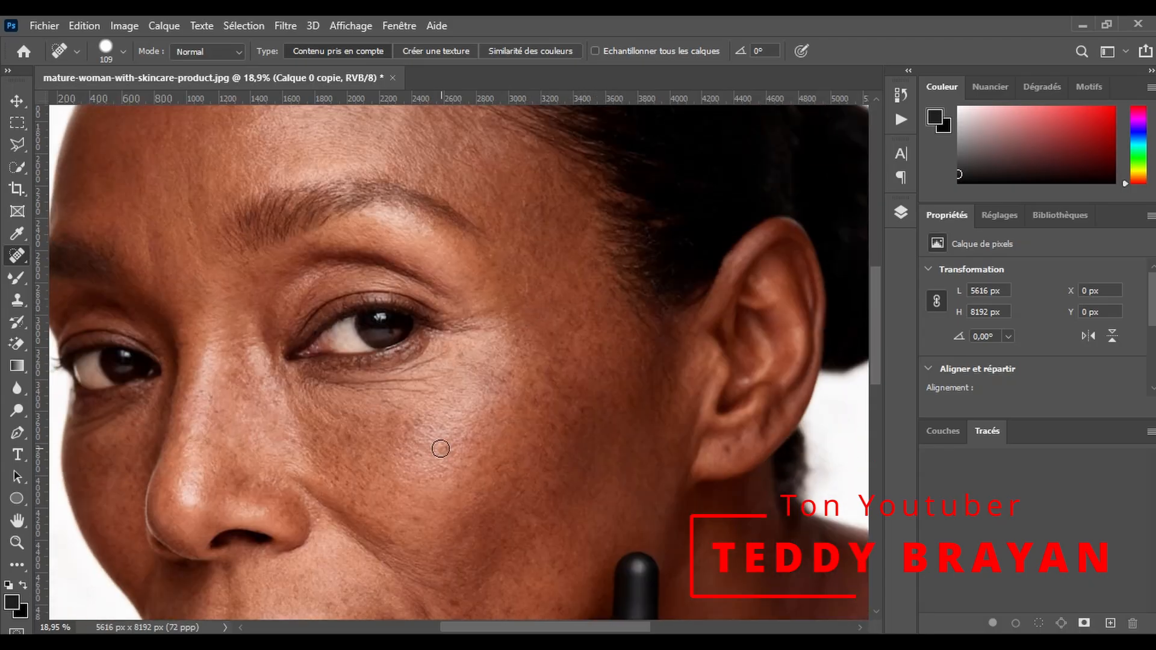
pyautogui.scroll(-1, 550, 390)
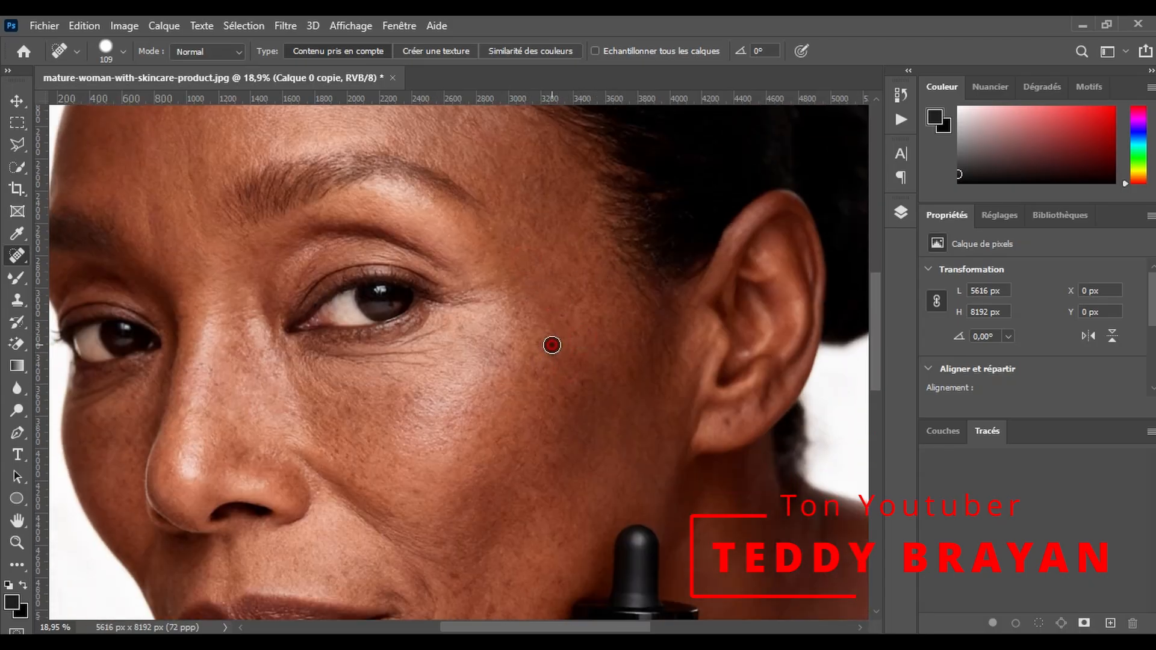
pyautogui.scroll(-4, 555, 457)
pyautogui.click(417, 384)
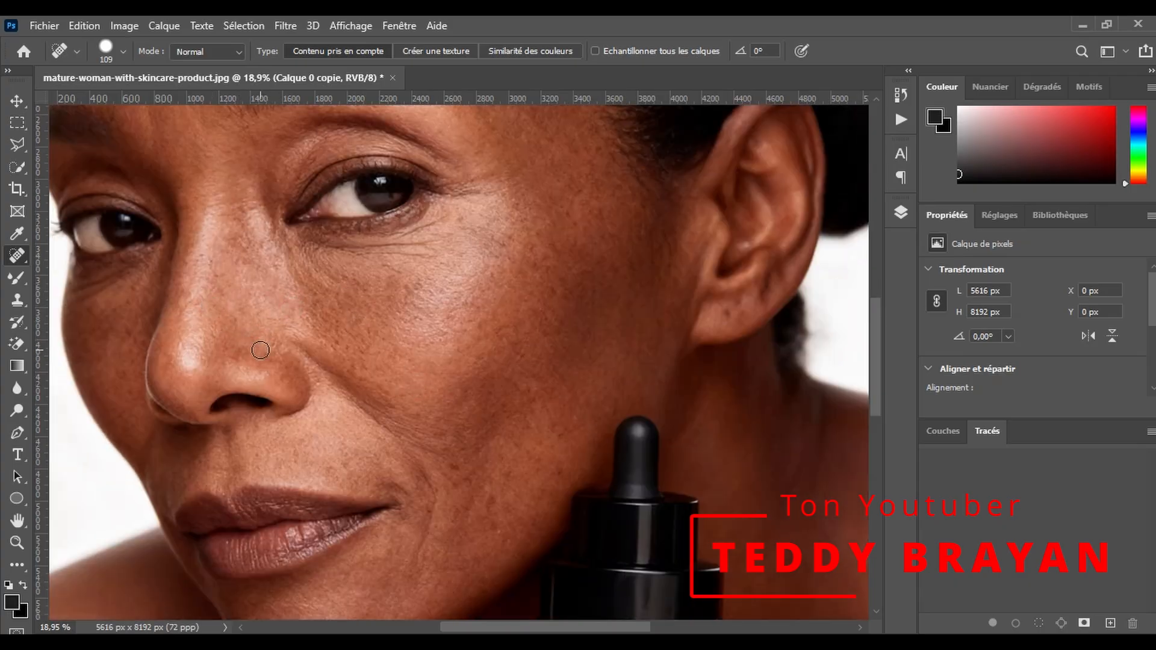
pyautogui.click(370, 329)
pyautogui.scroll(-2, 456, 458)
pyautogui.click(498, 456)
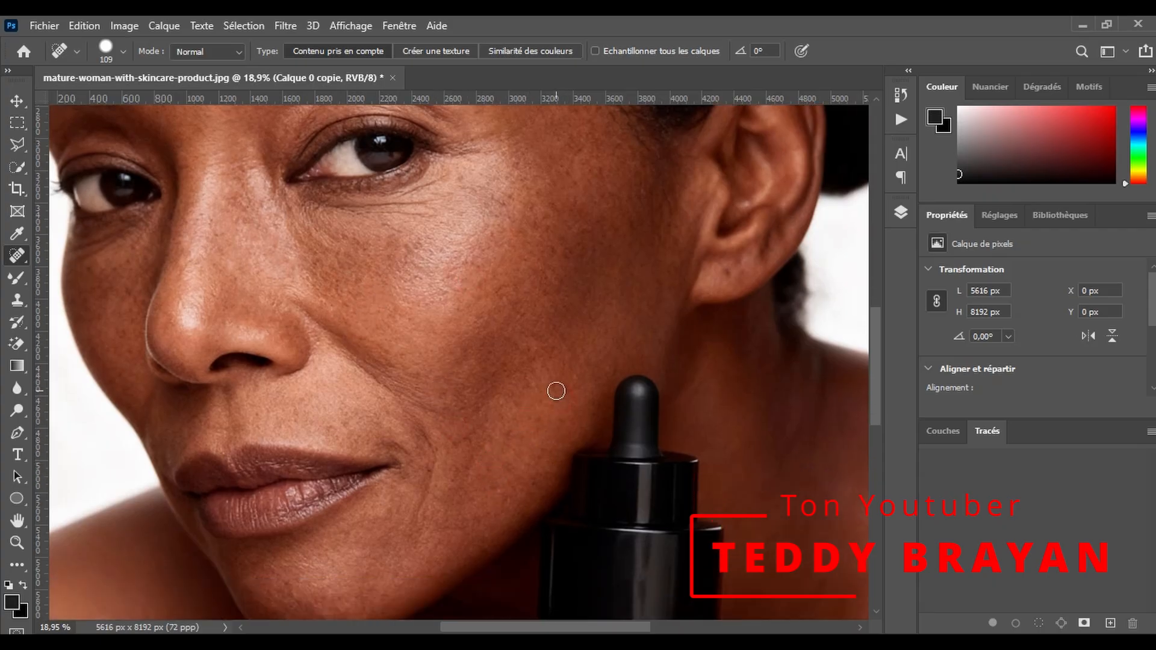
# - Heal the remaining spots on the cheek below the woman's eye with the Spot Healing Brush
pyautogui.scroll(-10, 504, 371)
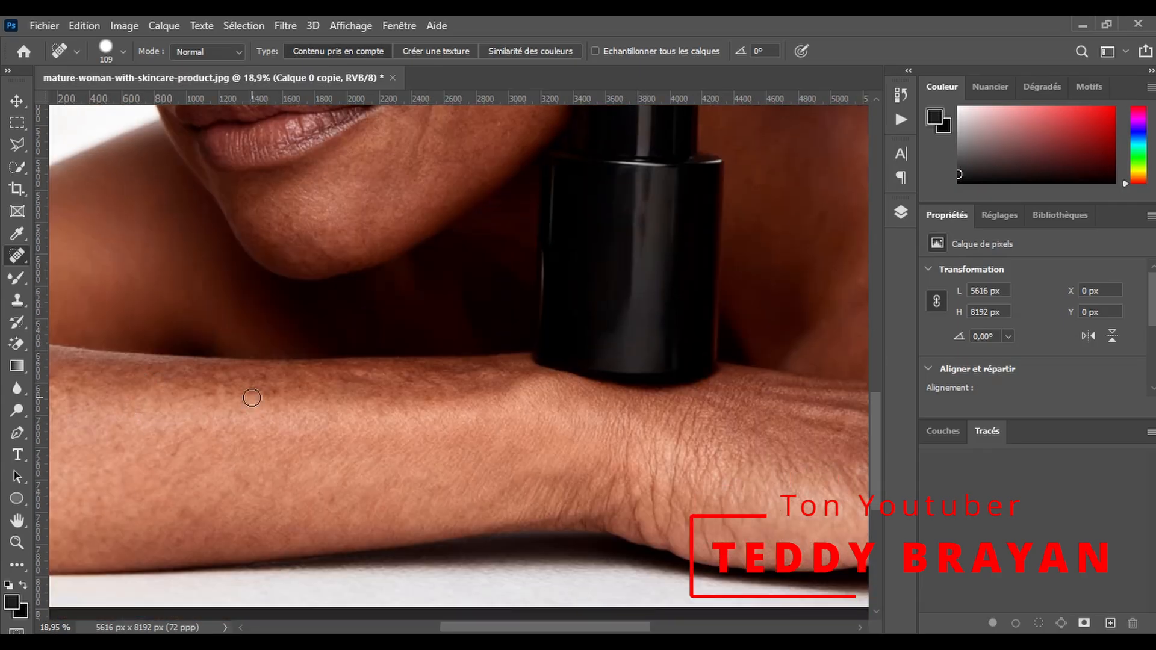
pyautogui.scroll(10, 382, 266)
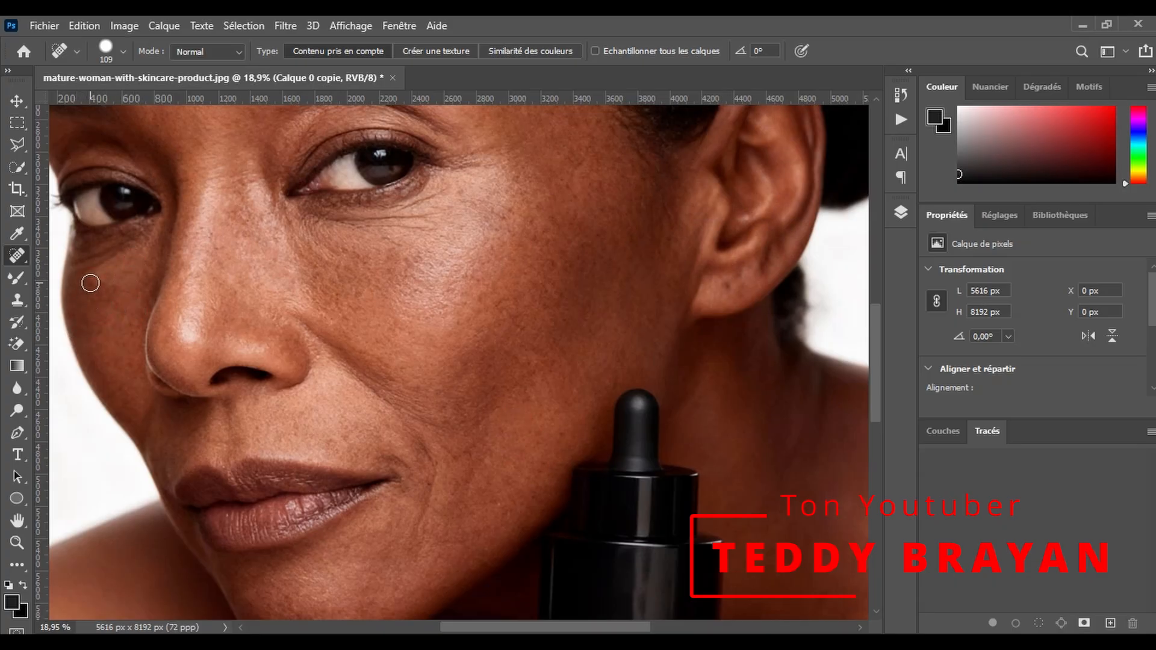
pyautogui.scroll(5, 349, 346)
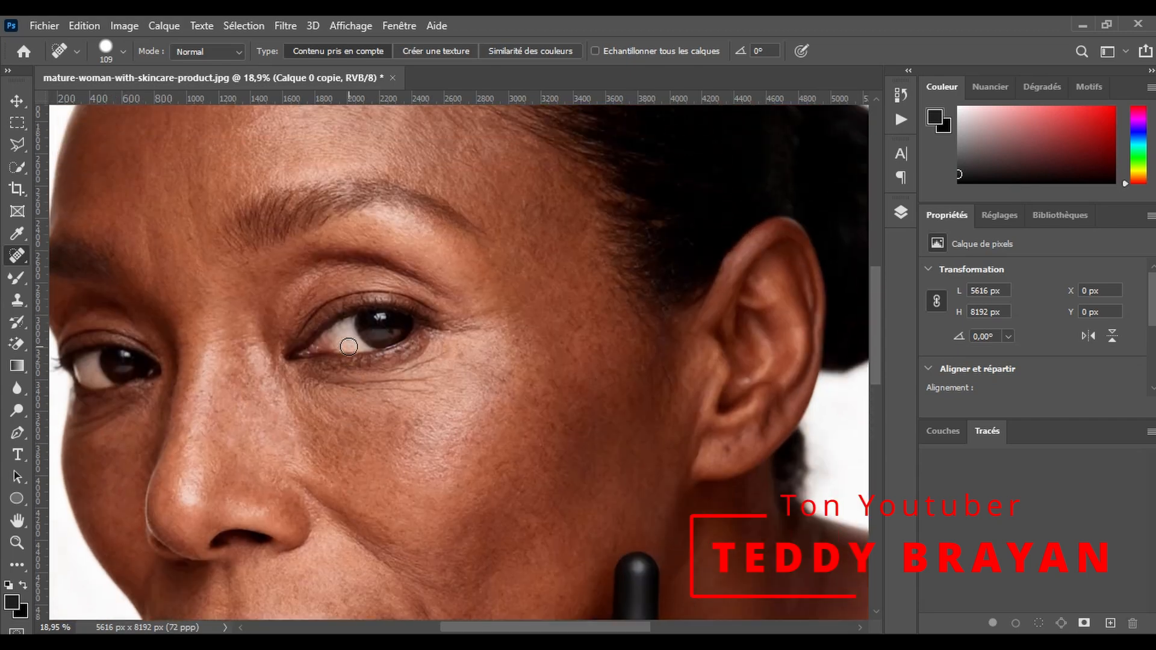
pyautogui.click(413, 417)
pyautogui.scroll(3, 204, 285)
pyautogui.scroll(2, 200, 273)
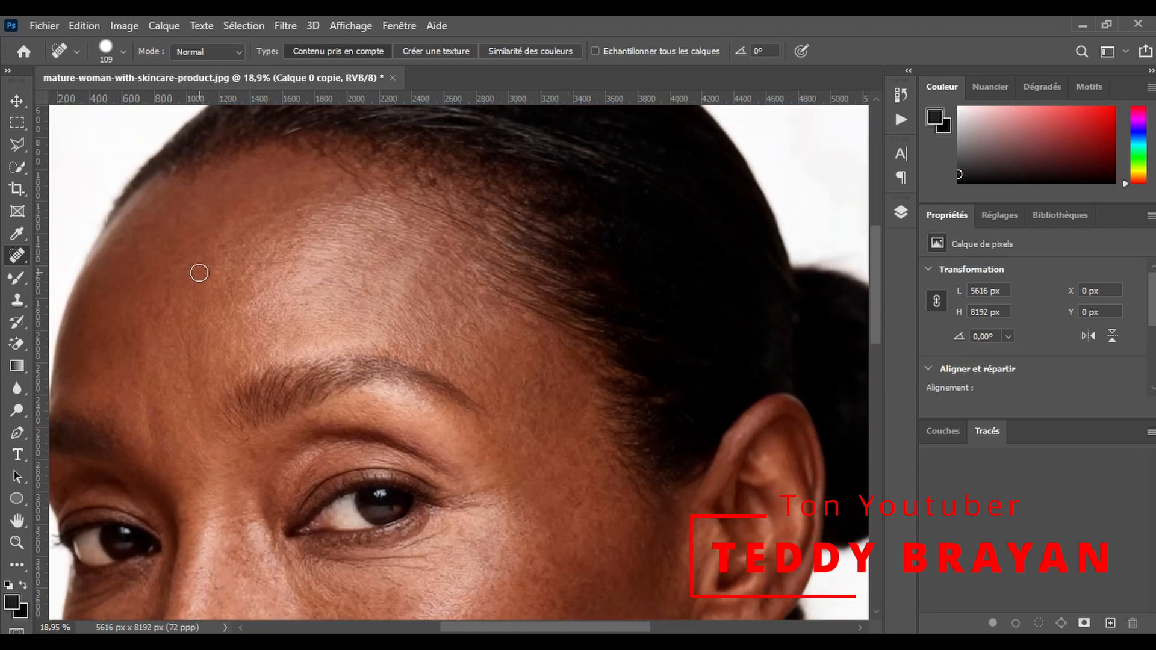
pyautogui.scroll(-3, 379, 364)
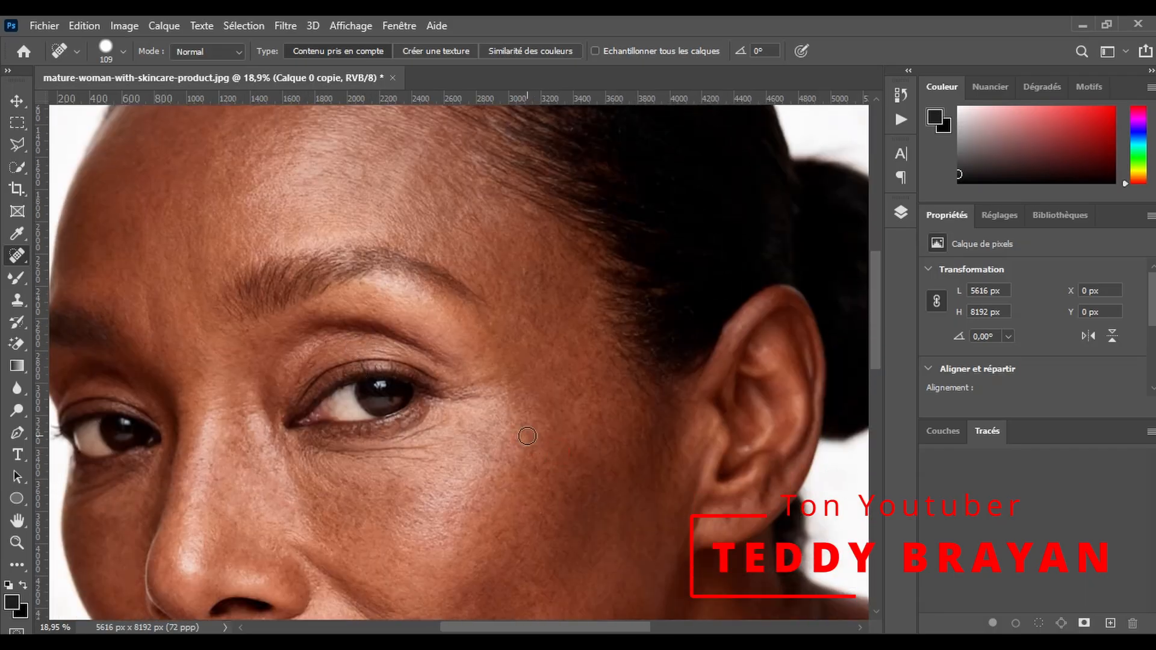
pyautogui.scroll(-10, 477, 224)
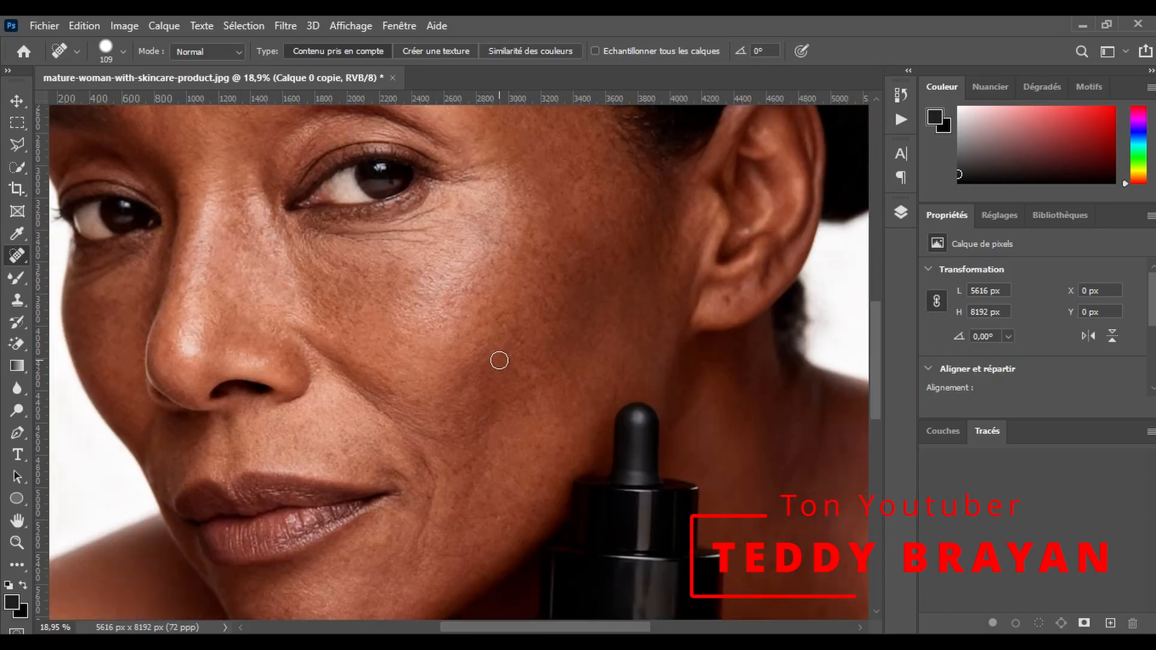
pyautogui.click(456, 347)
pyautogui.scroll(4, 482, 340)
# - Replace the long crease beside the mouth with clean cheek skin using the Patch tool
pyautogui.rightClick(17, 255)
pyautogui.click(66, 287)
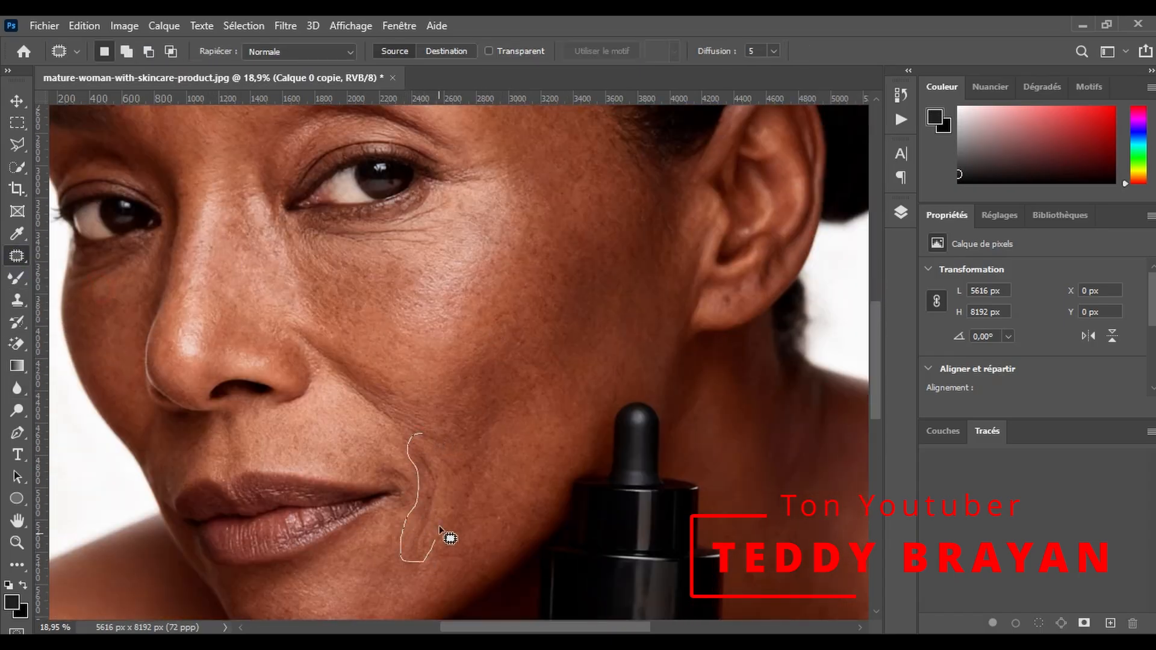
pyautogui.moveTo(422, 431); pyautogui.dragTo(428, 433)
pyautogui.moveTo(437, 456)
pyautogui.mouseDown()
pyautogui.moveTo(466, 450)
pyautogui.moveTo(510, 340)
pyautogui.mouseUp()
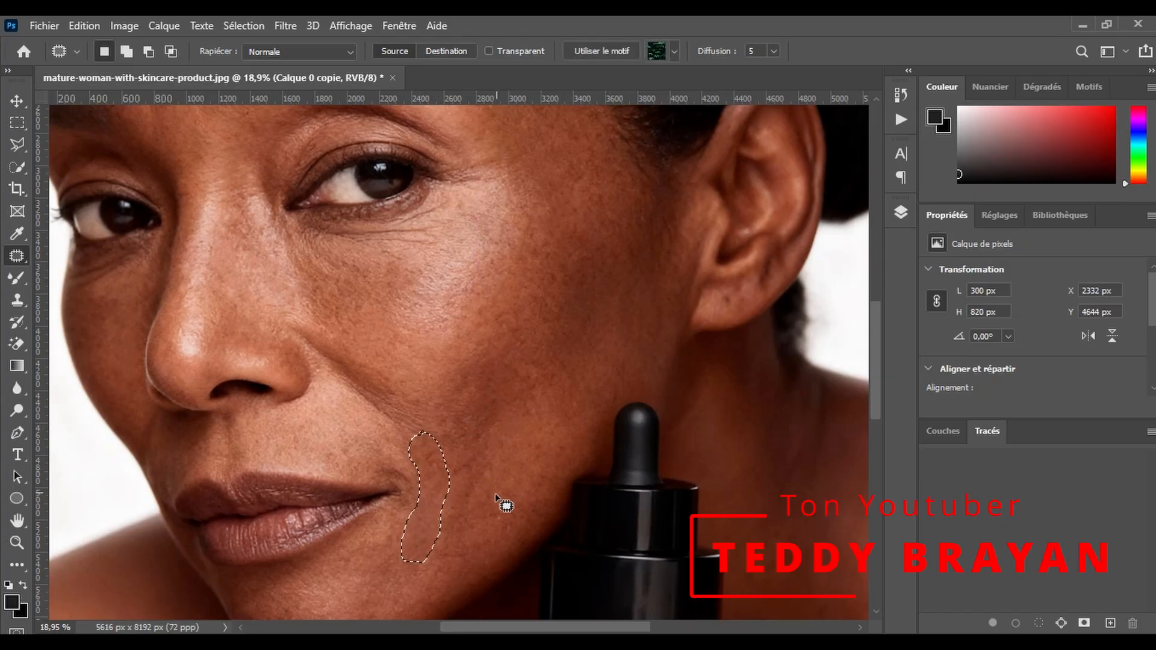
# - Patch the mark on the lower cheek, the mouth corner and the nose-to-cheek fold with smoother skin
pyautogui.click(470, 460)
pyautogui.moveTo(475, 508); pyautogui.dragTo(472, 470)
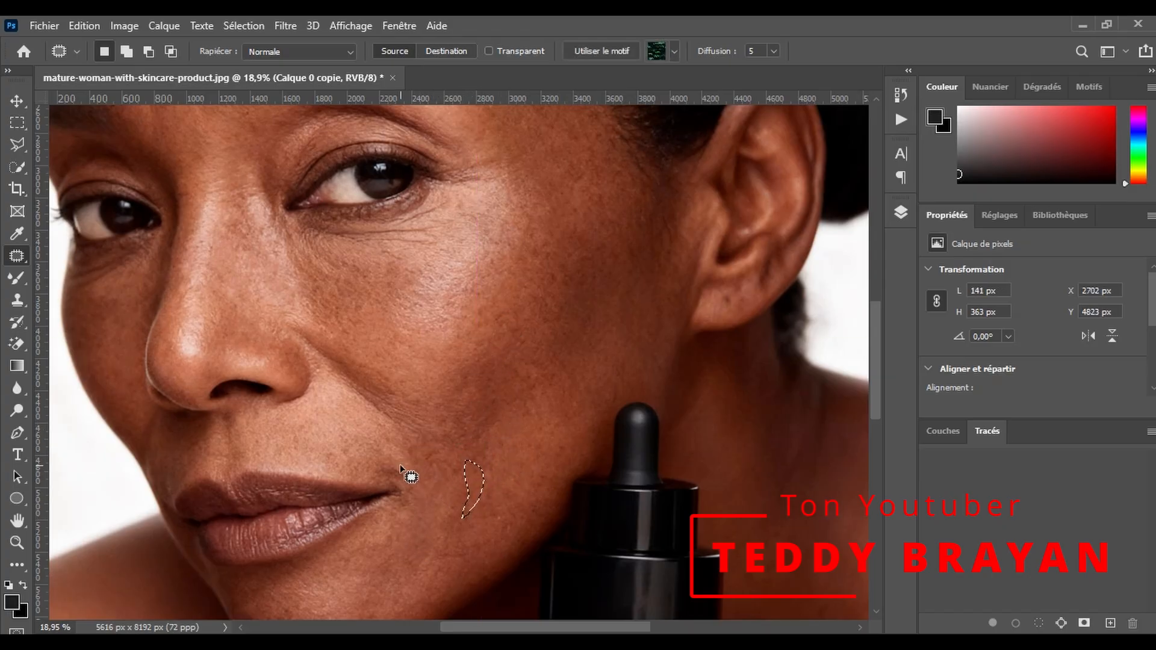
pyautogui.moveTo(398, 464); pyautogui.dragTo(399, 465)
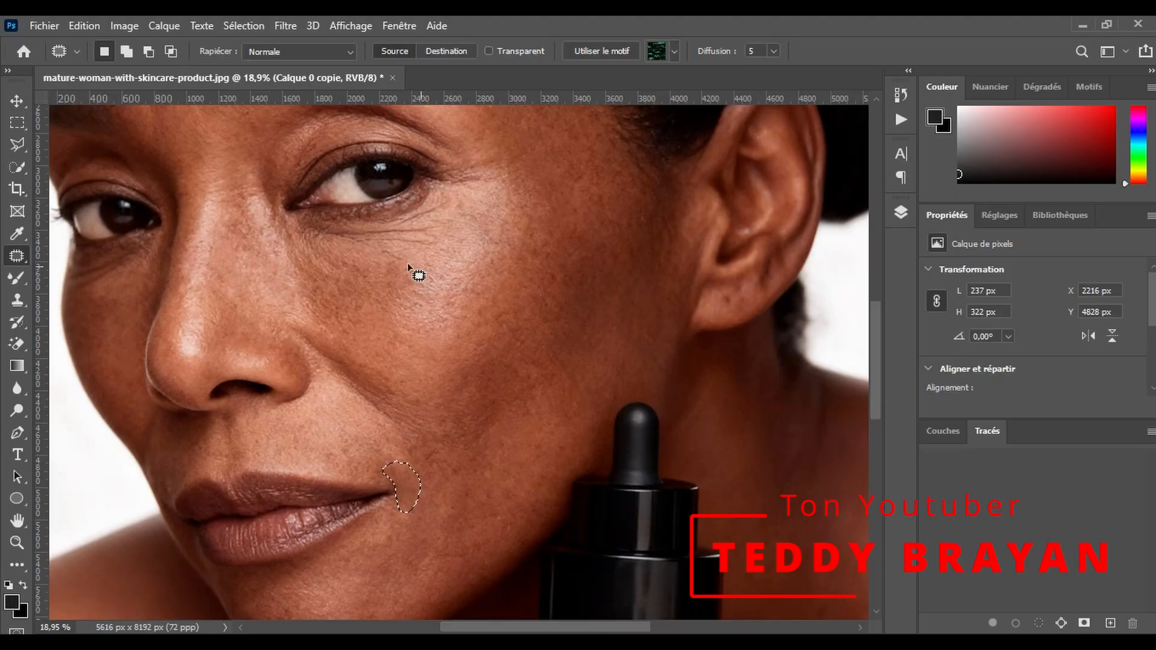
pyautogui.moveTo(346, 338)
pyautogui.mouseDown()
pyautogui.moveTo(445, 295)
pyautogui.moveTo(458, 301)
pyautogui.mouseUp()
pyautogui.scroll(-2, 360, 405)
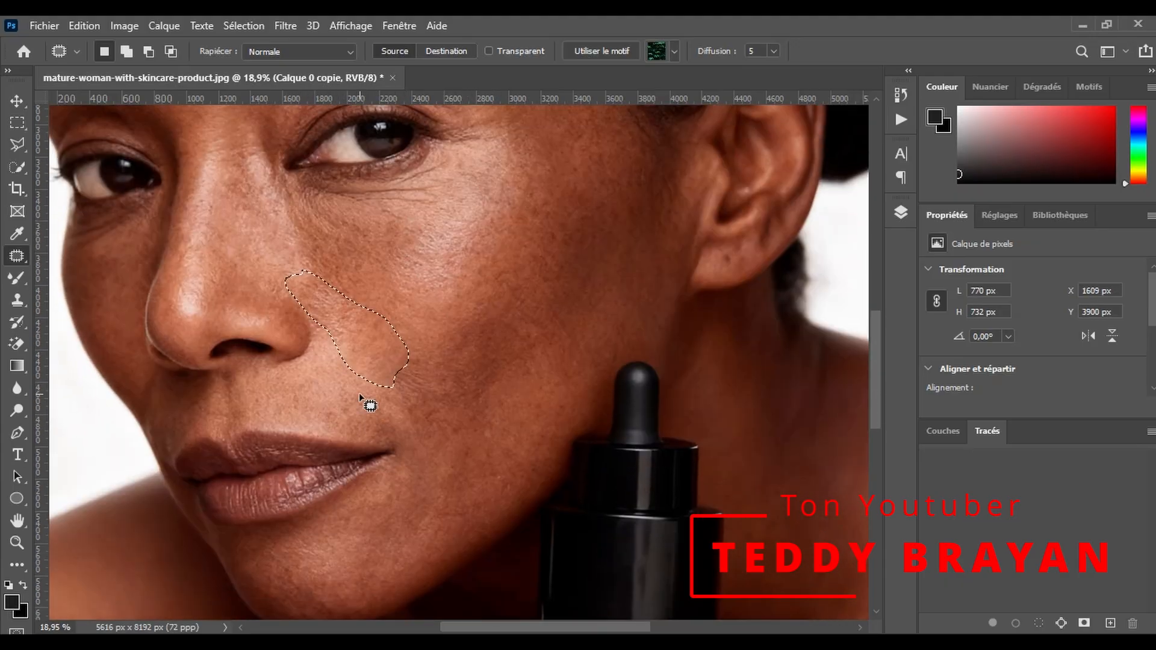
# - Patch the frown lines between the eyebrows with smooth forehead skin
pyautogui.scroll(5, 360, 405)
pyautogui.moveTo(145, 312); pyautogui.dragTo(146, 365)
pyautogui.moveTo(149, 314); pyautogui.dragTo(183, 294)
pyautogui.moveTo(195, 325); pyautogui.dragTo(156, 220)
pyautogui.scroll(-4, 354, 273)
pyautogui.scroll(-2, 375, 293)
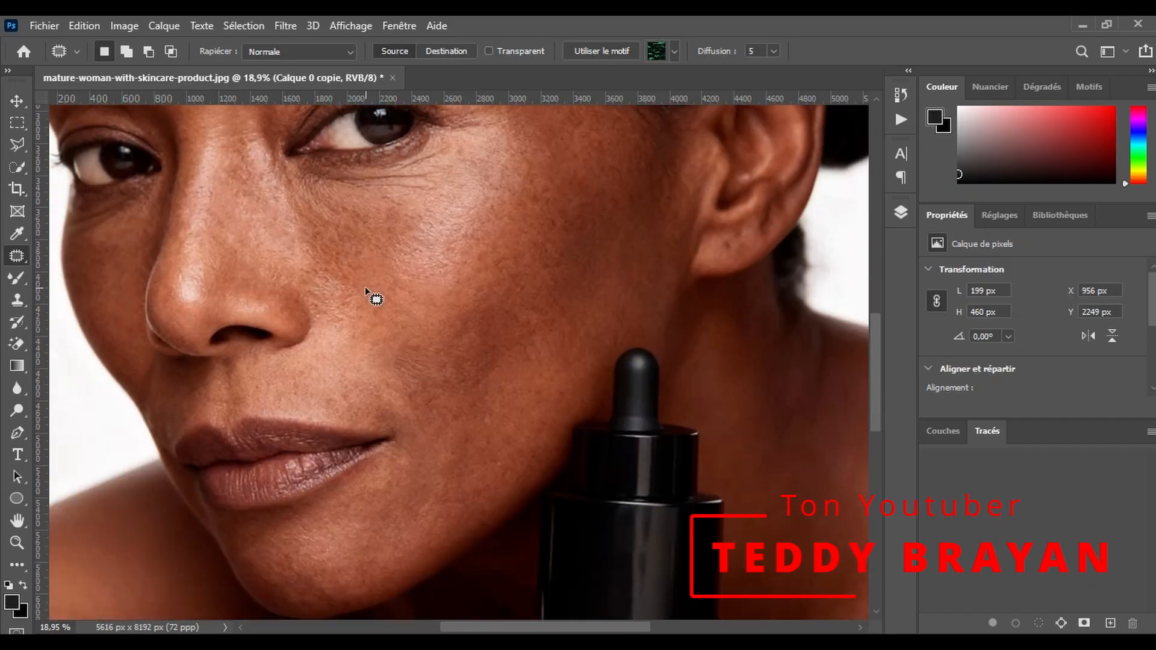
pyautogui.scroll(6, 380, 333)
pyautogui.scroll(2, 446, 352)
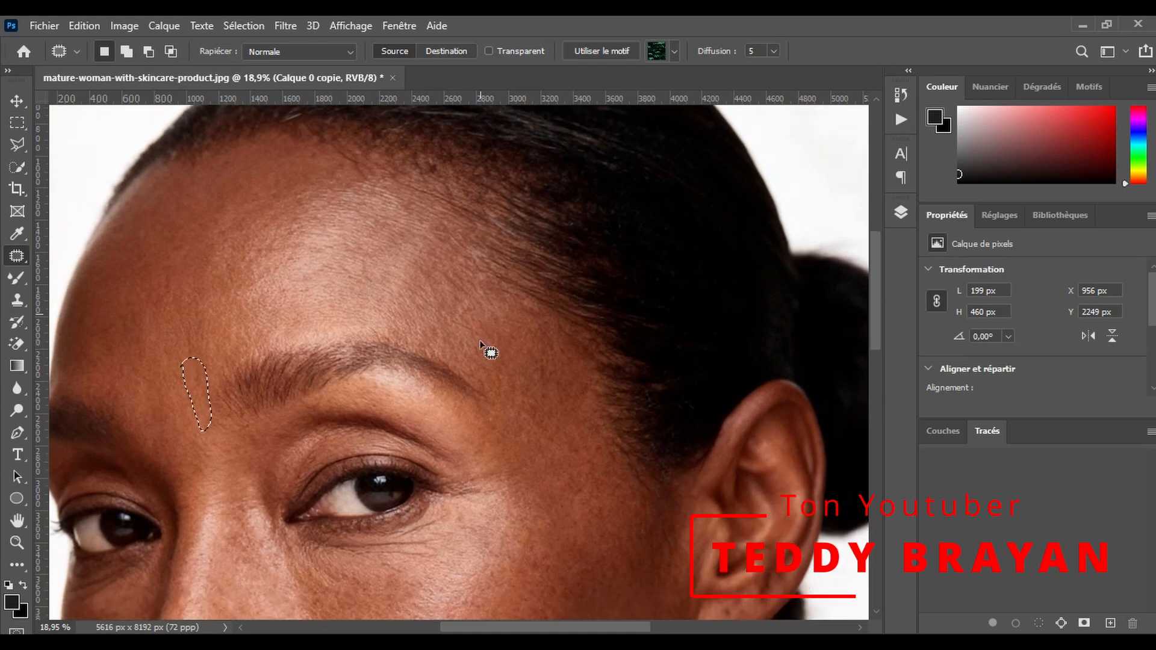
# - Patch the wrinkles under the eye with smooth cheek skin and clear the selection
pyautogui.scroll(-7, 469, 325)
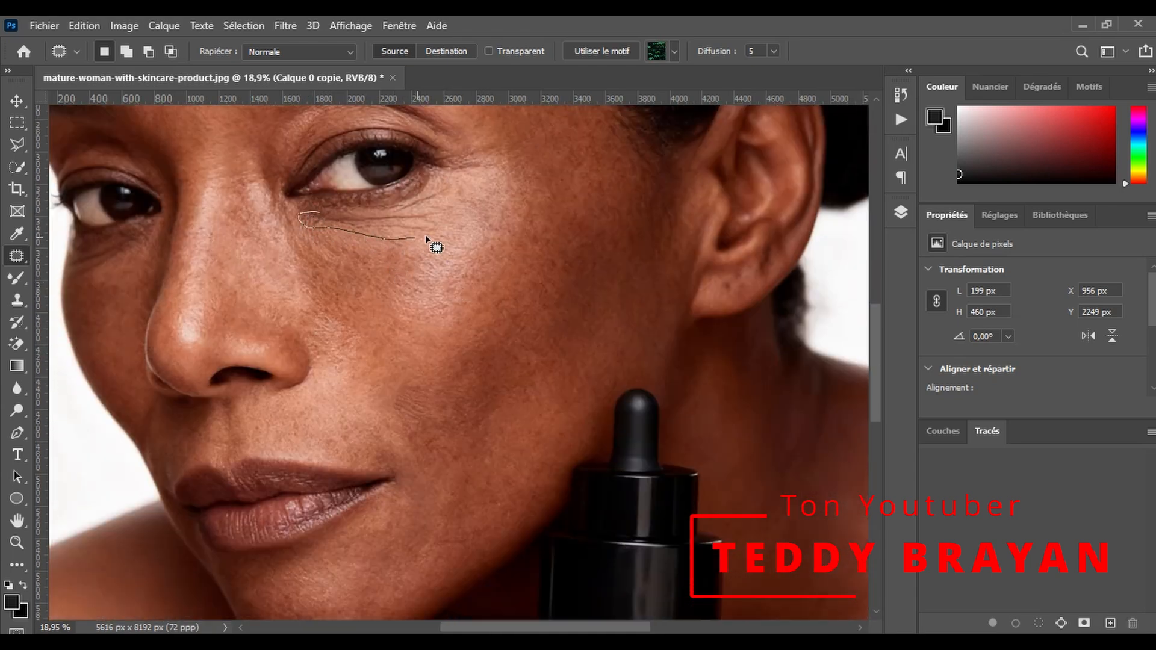
pyautogui.moveTo(352, 211)
pyautogui.mouseDown()
pyautogui.moveTo(371, 209)
pyautogui.moveTo(482, 271)
pyautogui.moveTo(500, 260)
pyautogui.moveTo(516, 392)
pyautogui.moveTo(516, 263)
pyautogui.mouseUp()
pyautogui.scroll(1, 482, 274)
pyautogui.scroll(3, 494, 283)
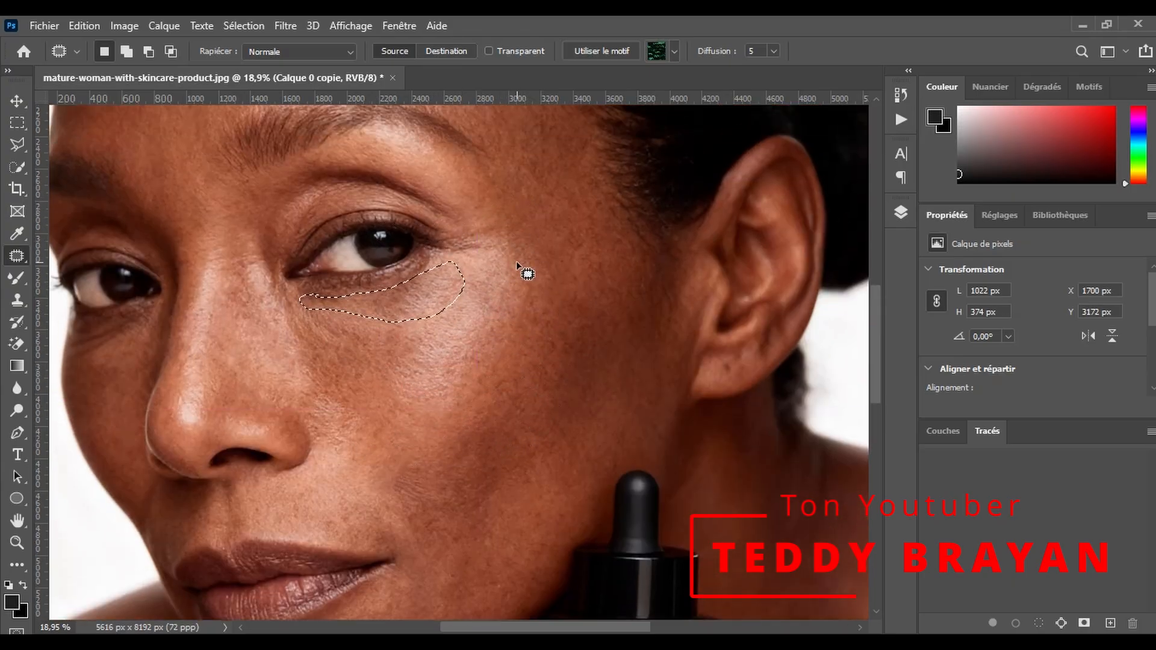
pyautogui.scroll(-1, 460, 294)
pyautogui.click(244, 26)
pyautogui.click(265, 60)
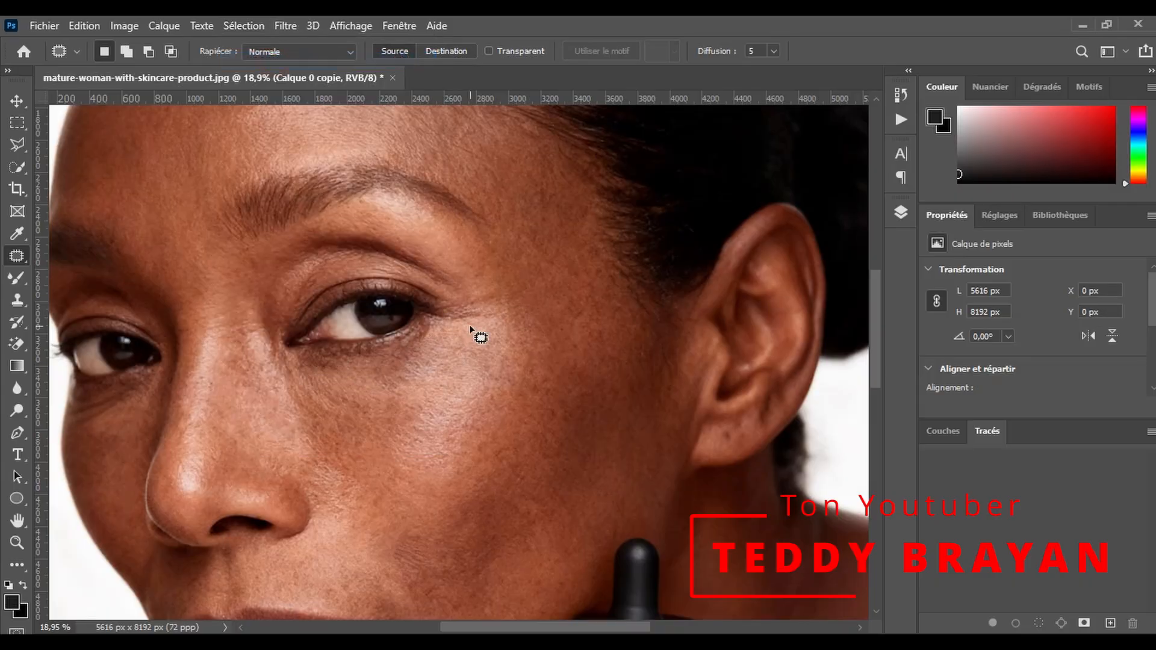
# - Patch the crow's-feet at the outer eye corner with smooth cheek skin and clear the selection
pyautogui.scroll(-3, 478, 271)
pyautogui.scroll(2, 480, 263)
pyautogui.moveTo(470, 291); pyautogui.dragTo(487, 255)
pyautogui.moveTo(473, 269)
pyautogui.mouseDown()
pyautogui.moveTo(462, 322)
pyautogui.moveTo(387, 379)
pyautogui.moveTo(395, 359)
pyautogui.mouseUp()
pyautogui.click(244, 26)
pyautogui.click(271, 60)
pyautogui.scroll(-3, 485, 257)
pyautogui.scroll(1, 485, 257)
# - Compare the whole portrait before and after retouching by toggling the visibility of Calque 0 copie
pyautogui.click(17, 543)
pyautogui.moveTo(388, 413); pyautogui.dragTo(376, 422)
pyautogui.moveTo(555, 483); pyautogui.dragTo(609, 469)
pyautogui.moveTo(666, 547); pyautogui.dragTo(609, 572)
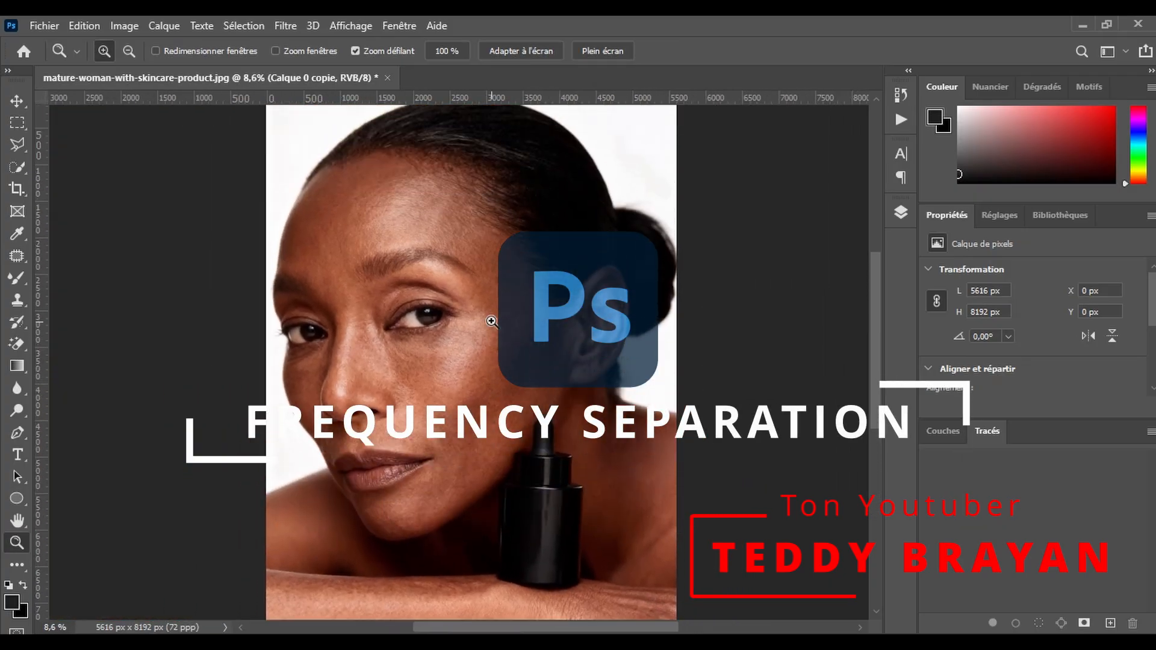
pyautogui.click(901, 212)
pyautogui.click(667, 266)
pyautogui.click(666, 265)
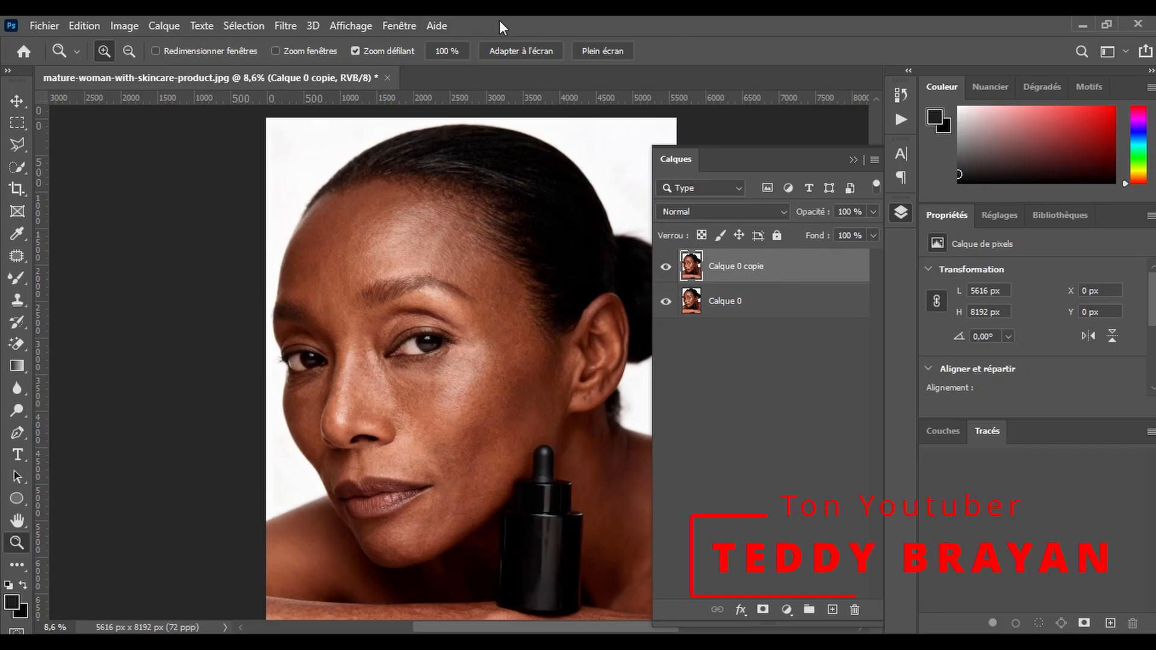
# - Duplicate the Calque 0 copie layer twice and put the two new copies in a group
pyautogui.moveTo(807, 277); pyautogui.dragTo(832, 609)
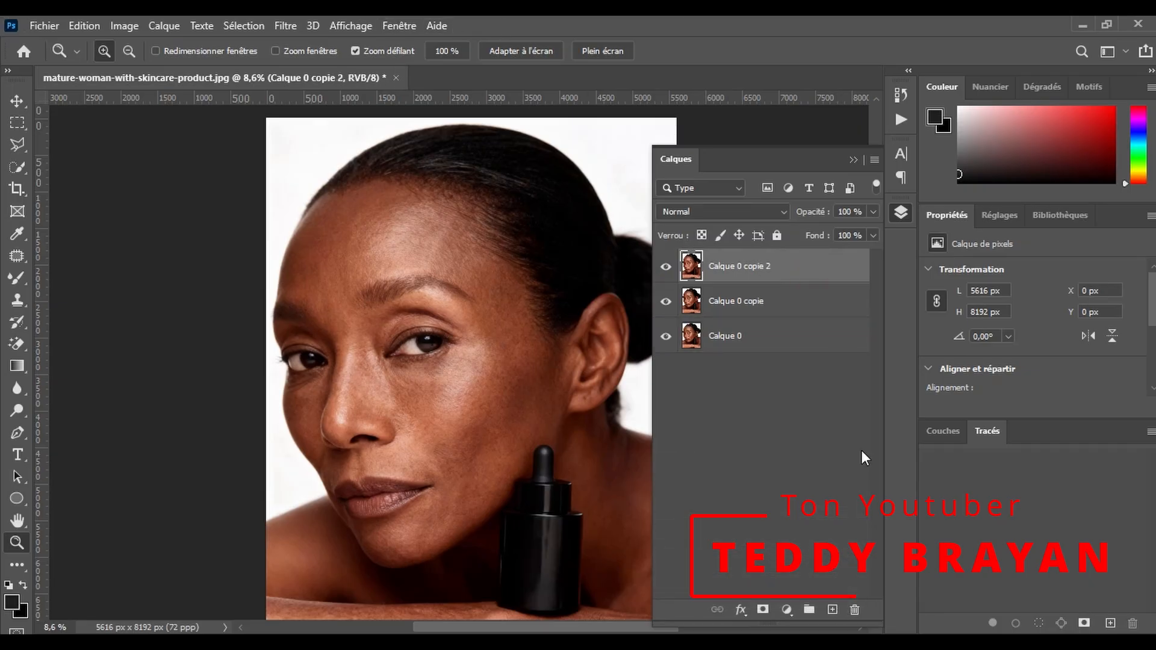
pyautogui.click(759, 310)
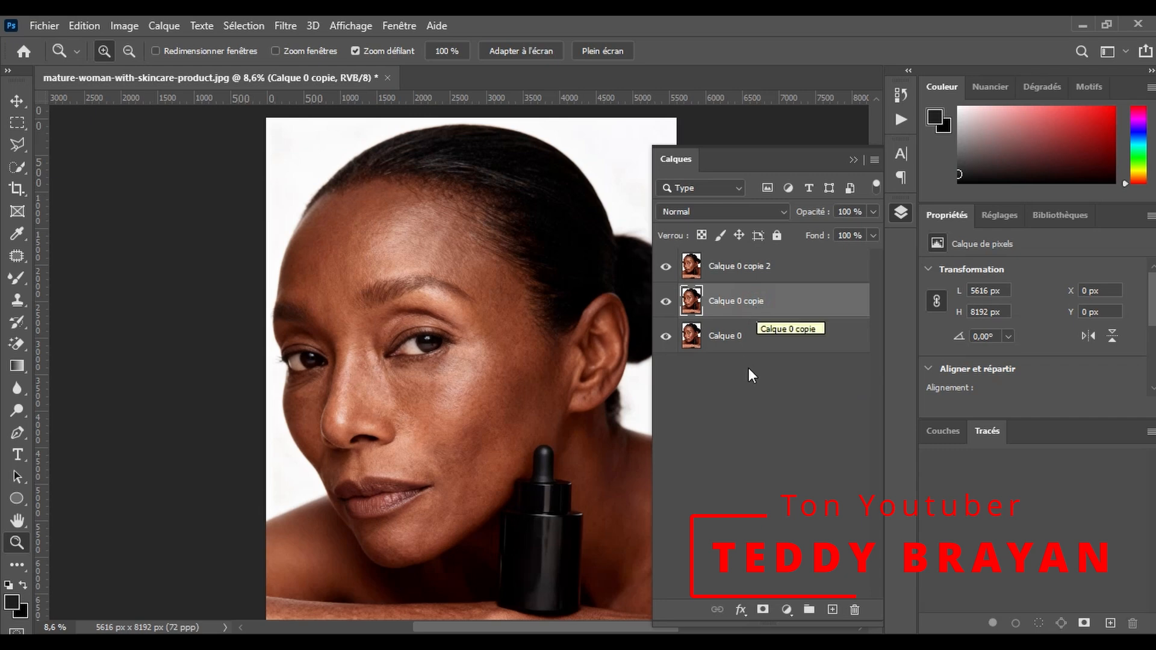
pyautogui.moveTo(791, 279); pyautogui.dragTo(832, 610)
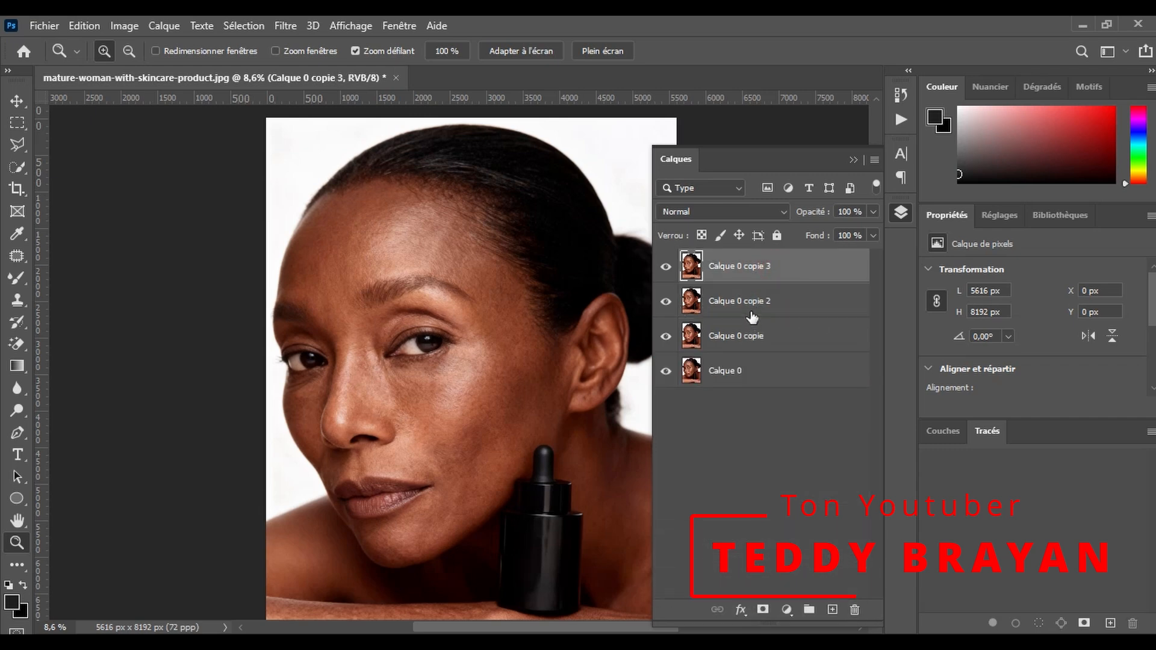
pyautogui.keyDown('shift'); pyautogui.click(760, 302); pyautogui.keyUp('shift')
pyautogui.moveTo(760, 303); pyautogui.dragTo(810, 609)
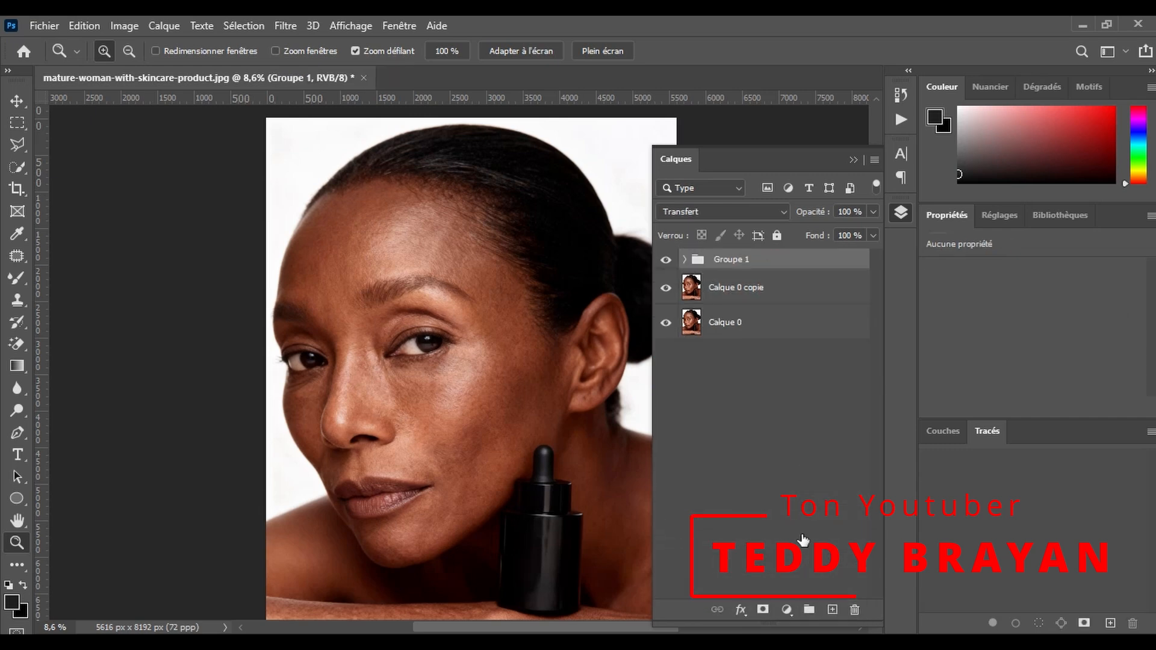
# - Rename the new layer group as SF
pyautogui.click(743, 258)
pyautogui.write('SF')
pyautogui.click(754, 406)
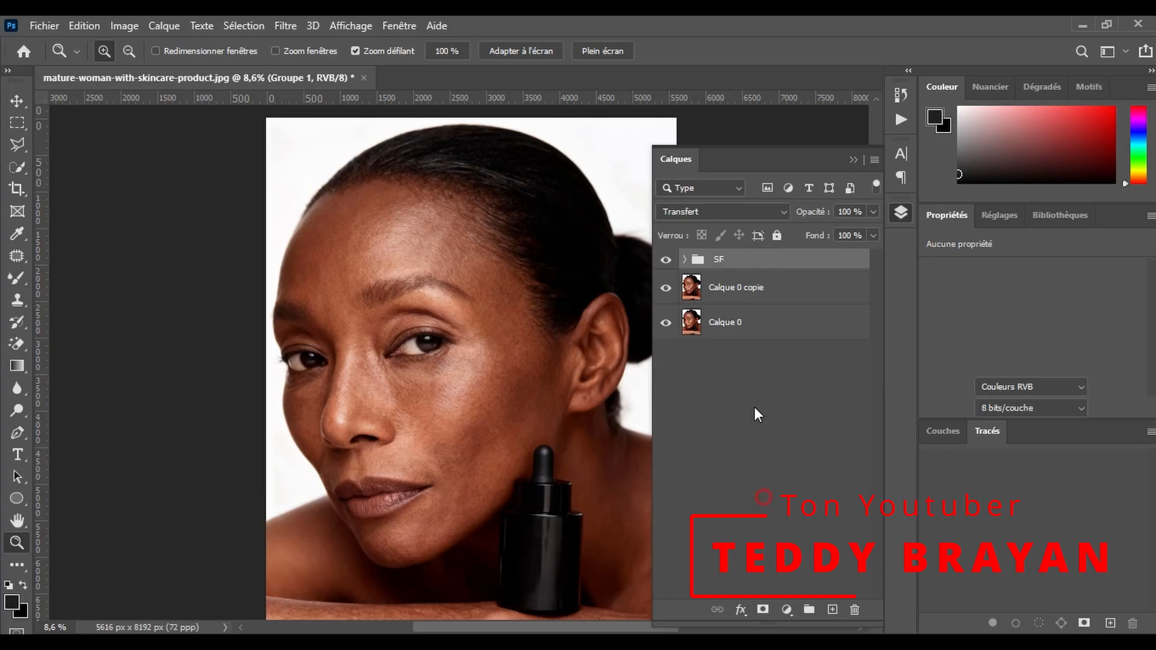
# - Expand the SF group and rename its lower layer as BF and its upper layer as HF
pyautogui.click(690, 261)
pyautogui.click(685, 260)
pyautogui.doubleClick(748, 324)
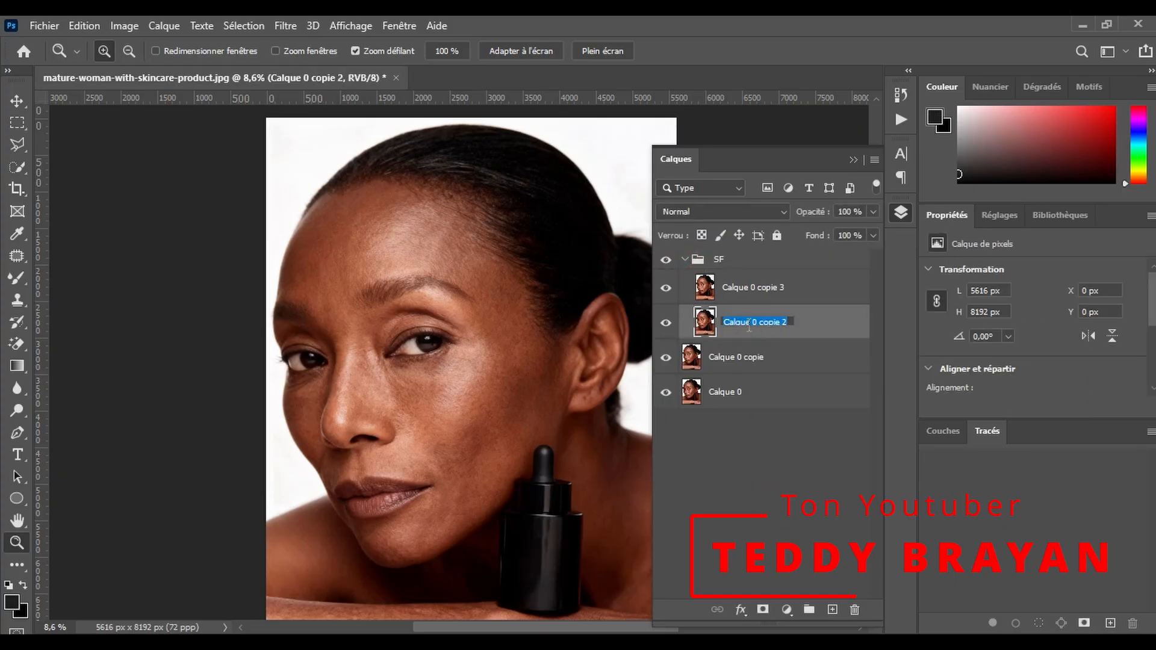
pyautogui.write('BF')
pyautogui.press('Return')
pyautogui.doubleClick(767, 288)
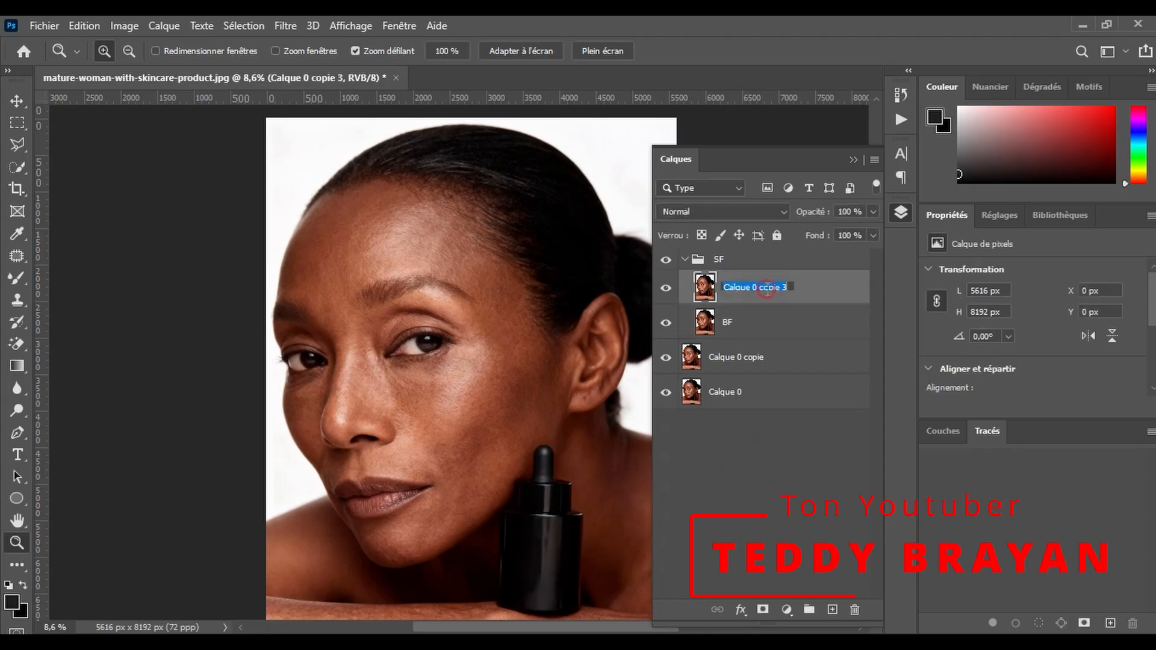
pyautogui.click(760, 328)
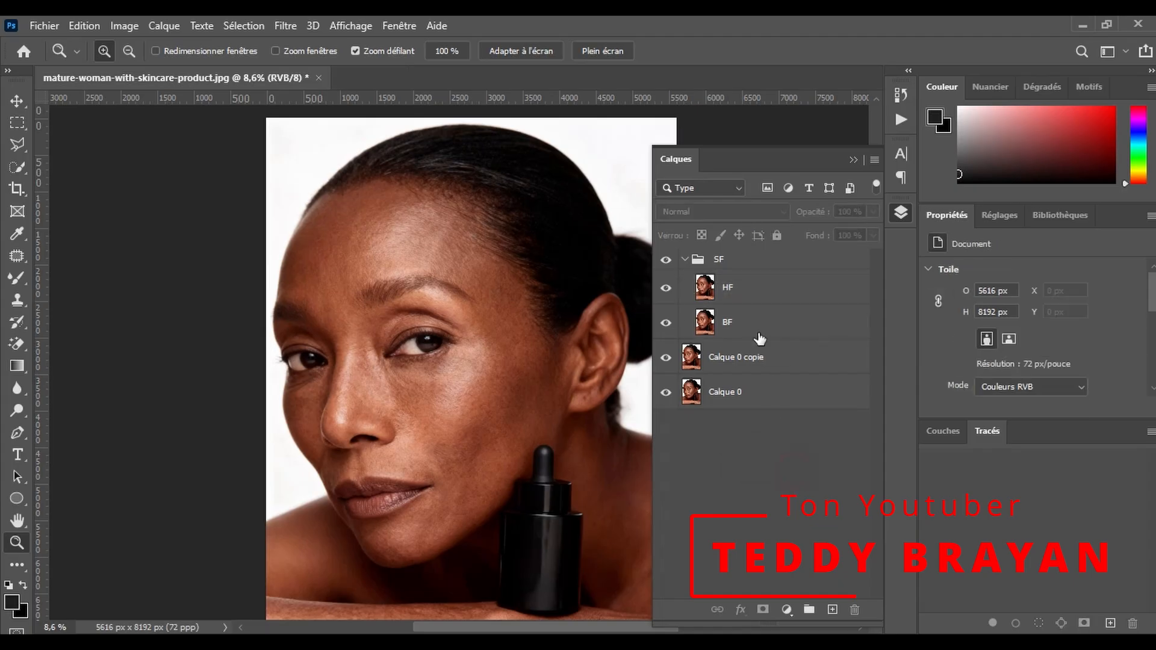
# - Apply a Gaussian Blur with a radius of 2.4 pixels to the BF layer and select the HF layer
pyautogui.click(283, 24)
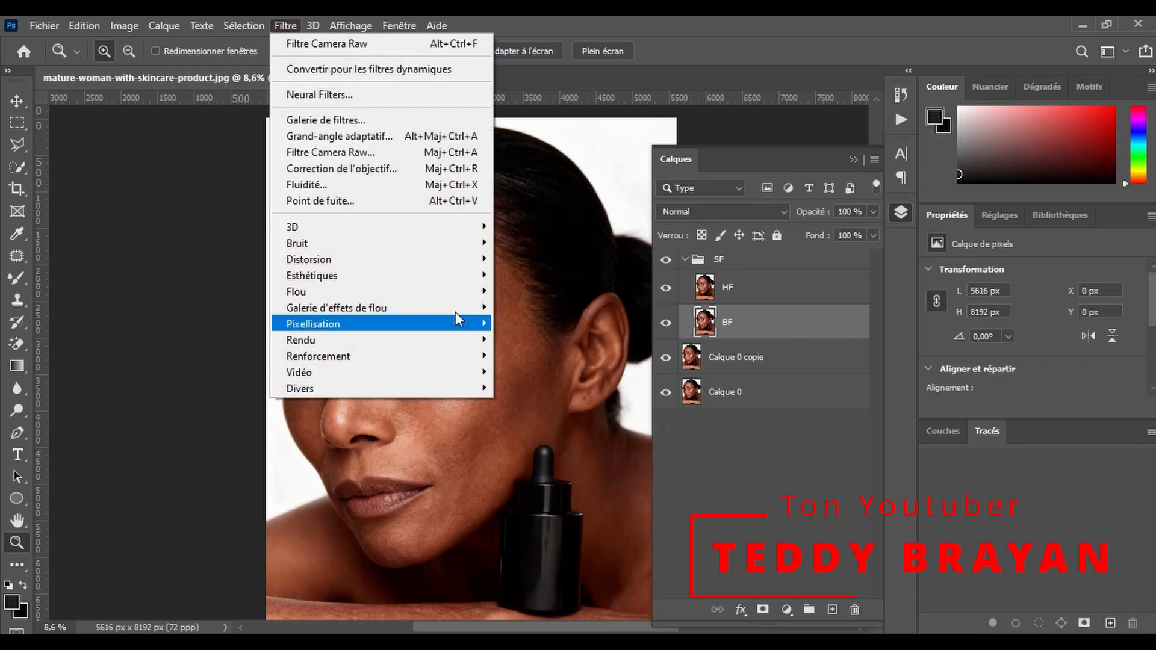
pyautogui.moveTo(452, 292)
pyautogui.click(599, 381)
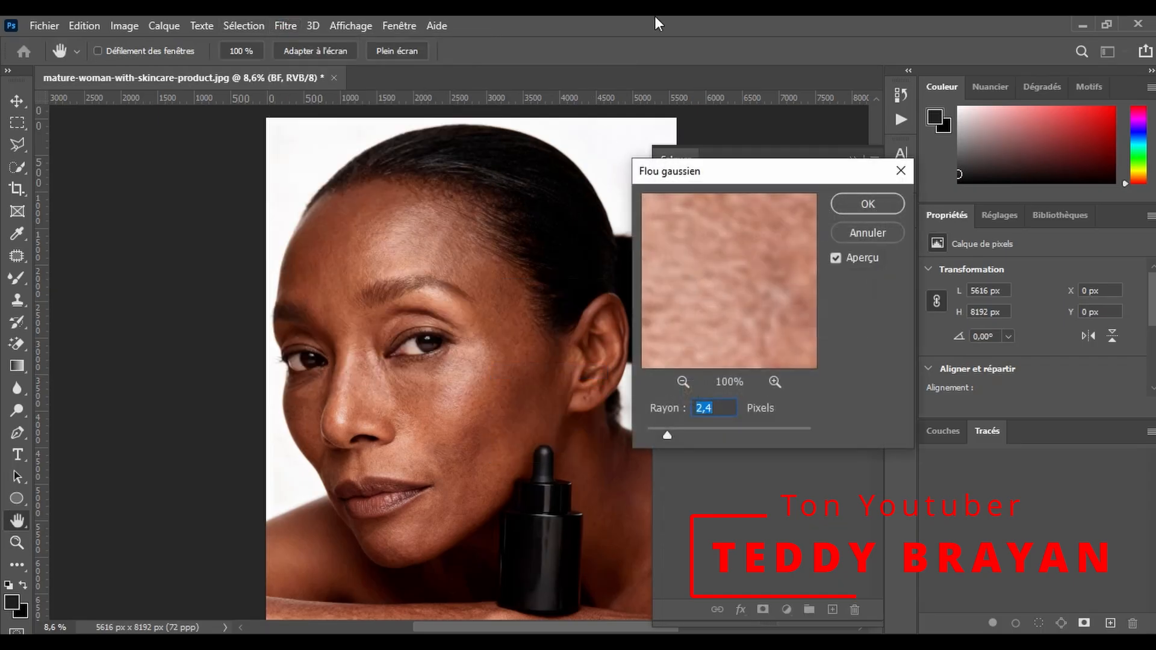
pyautogui.click(683, 382)
pyautogui.click(682, 382)
pyautogui.click(683, 382)
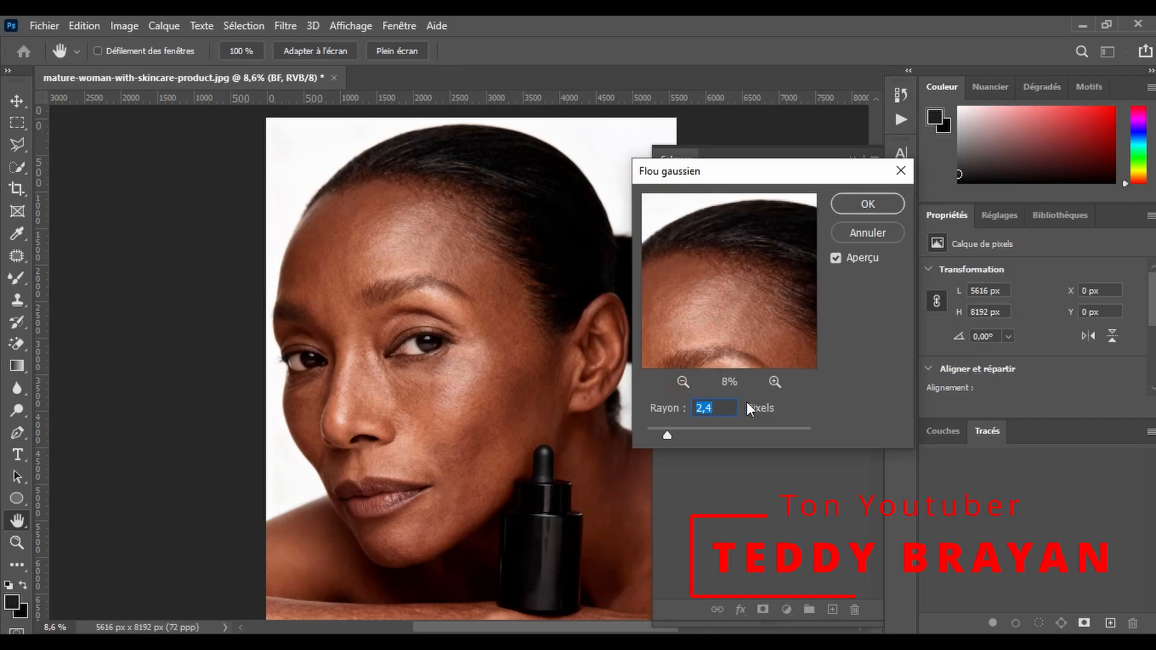
pyautogui.click(775, 382)
pyautogui.click(775, 382)
pyautogui.click(775, 382)
pyautogui.moveTo(740, 289); pyautogui.dragTo(769, 279)
pyautogui.click(859, 204)
pyautogui.click(786, 294)
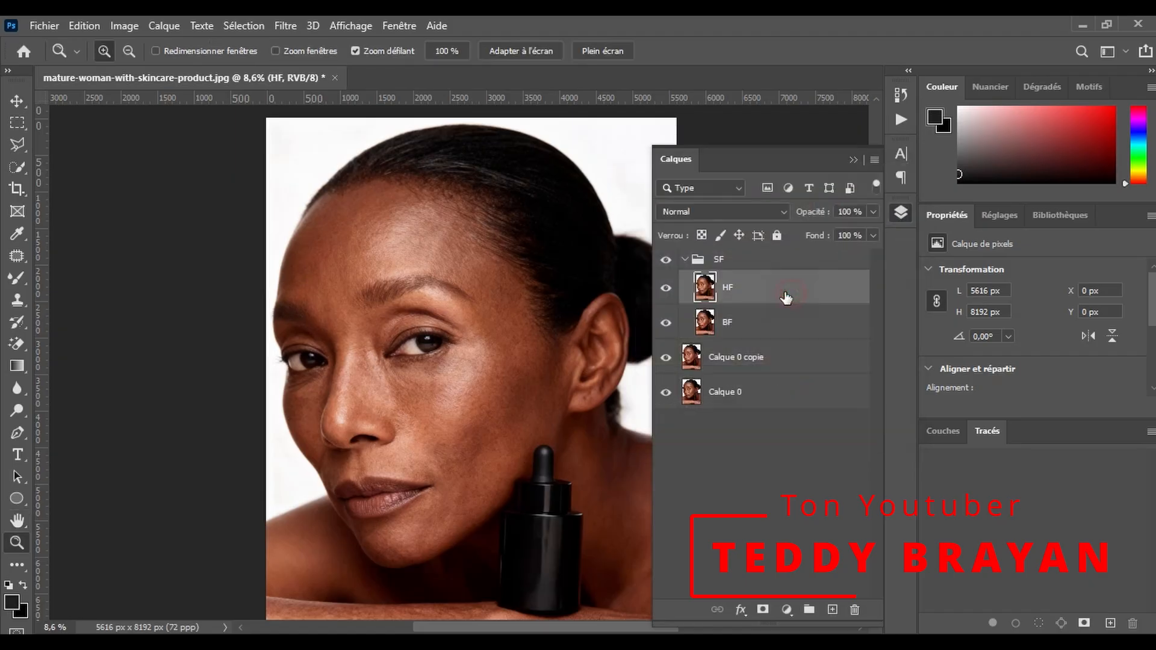
pyautogui.click(124, 26)
pyautogui.click(172, 259)
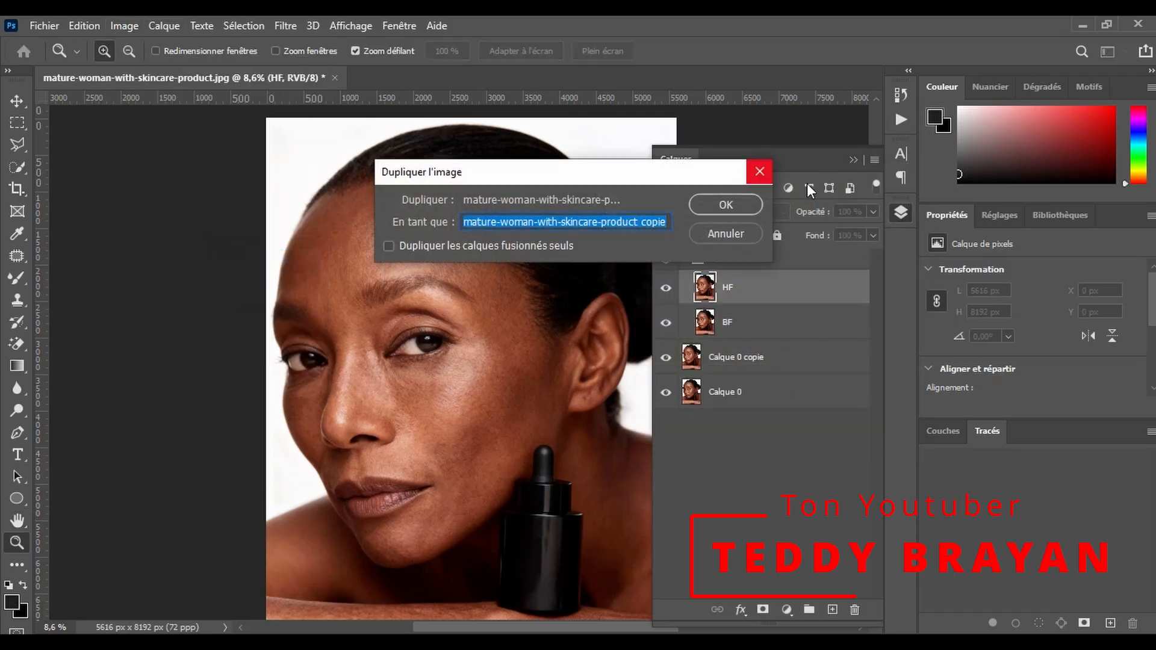
pyautogui.click(759, 173)
# - Apply the BF layer to HF with Apply Image, using Soustraction at 100% opacity, scale 2 and offset 128
pyautogui.click(124, 26)
pyautogui.click(232, 277)
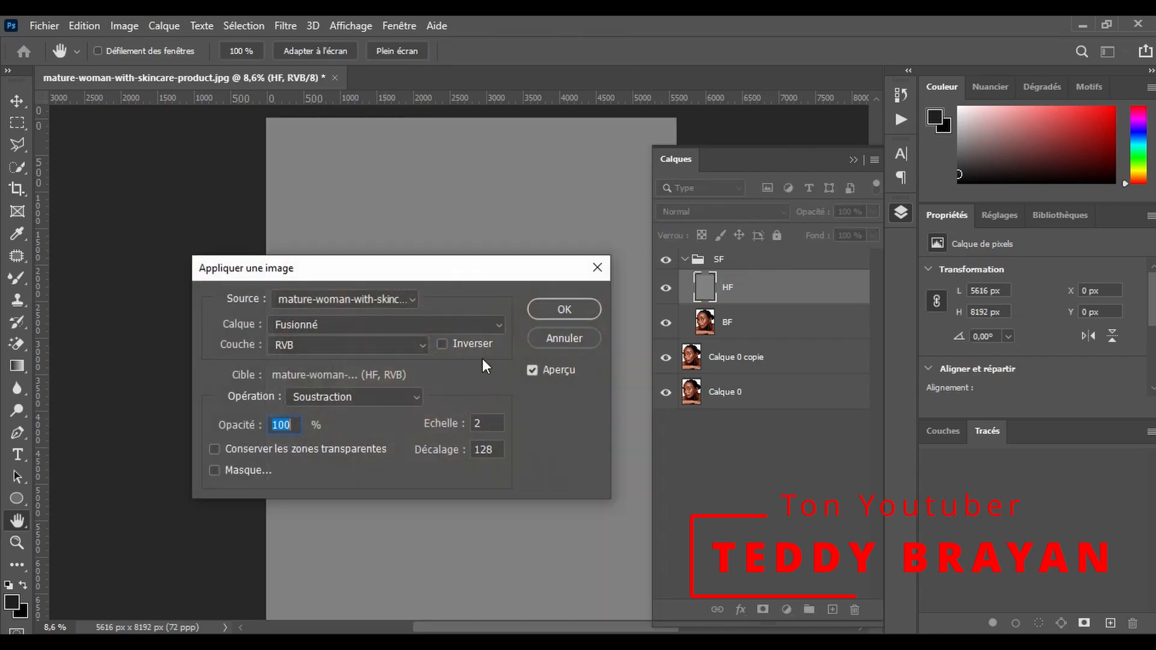
pyautogui.click(445, 323)
pyautogui.click(362, 384)
pyautogui.click(386, 398)
pyautogui.click(319, 558)
pyautogui.doubleClick(489, 424)
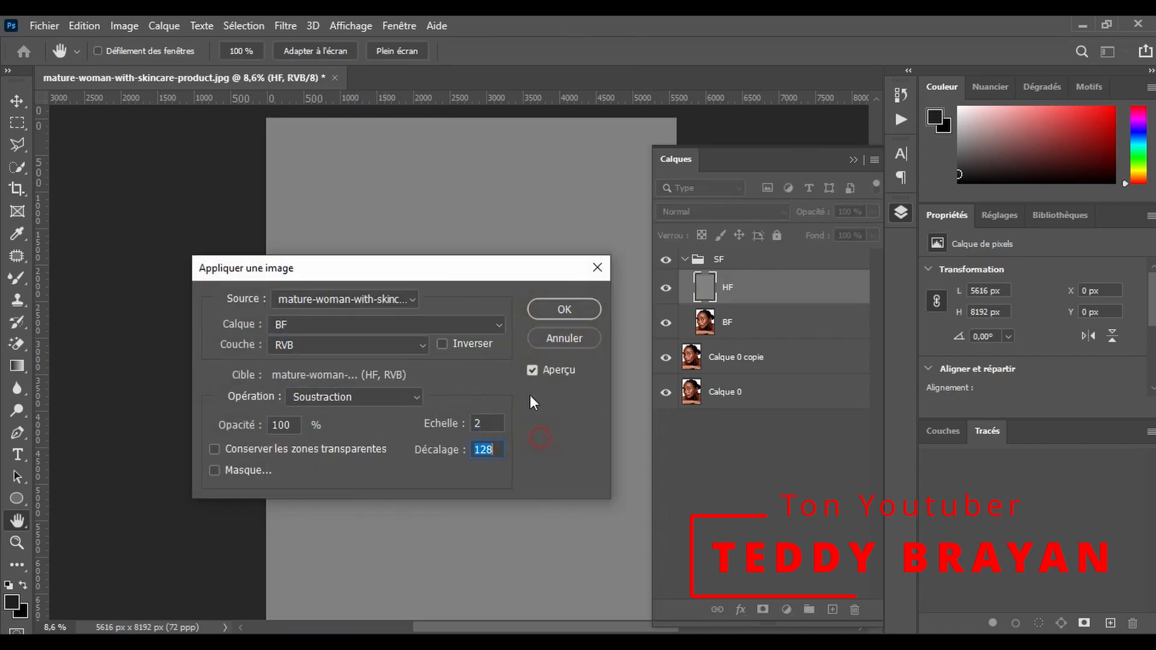
pyautogui.click(529, 312)
# - Set the HF layer's blending mode to Lumière linéaire
pyautogui.click(729, 210)
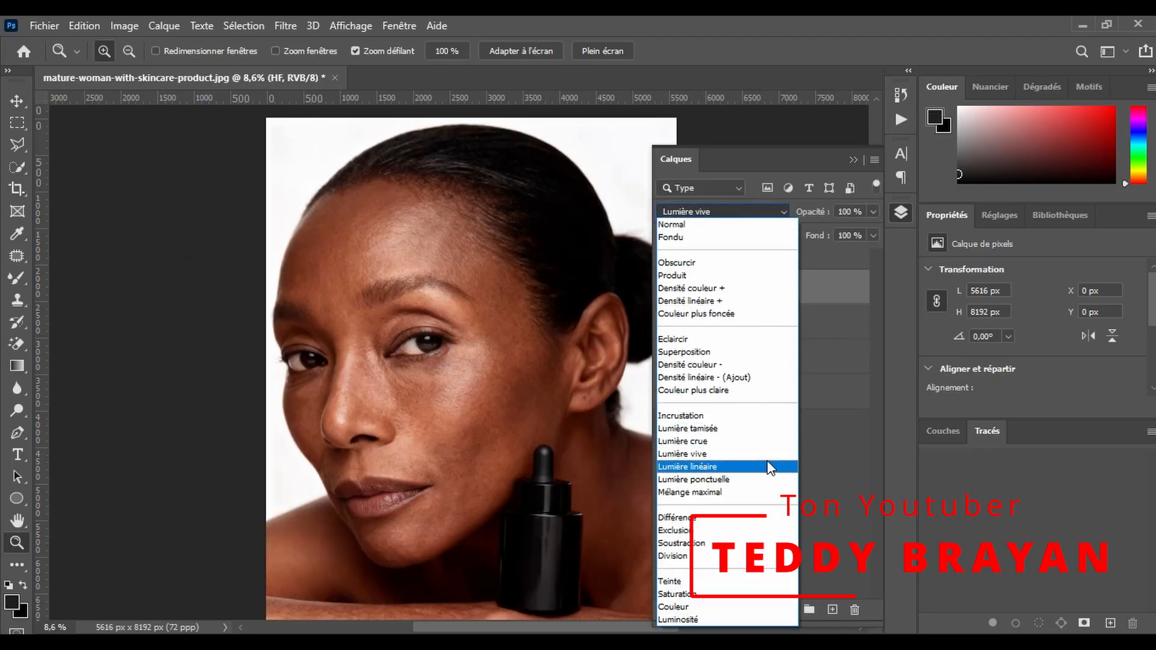
pyautogui.click(753, 454)
pyautogui.click(764, 210)
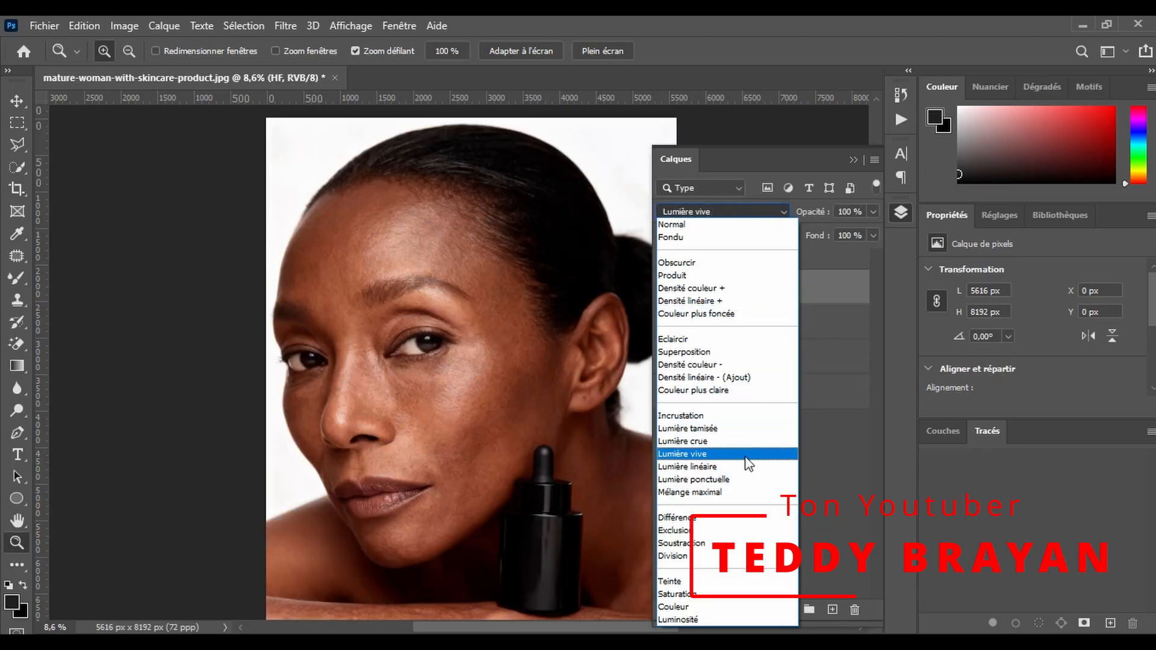
pyautogui.click(723, 467)
# - Select the BF layer and ready the Mixer Brush for the forehead with 10% wetness and 30% load, mix and flow
pyautogui.moveTo(440, 344); pyautogui.dragTo(617, 259)
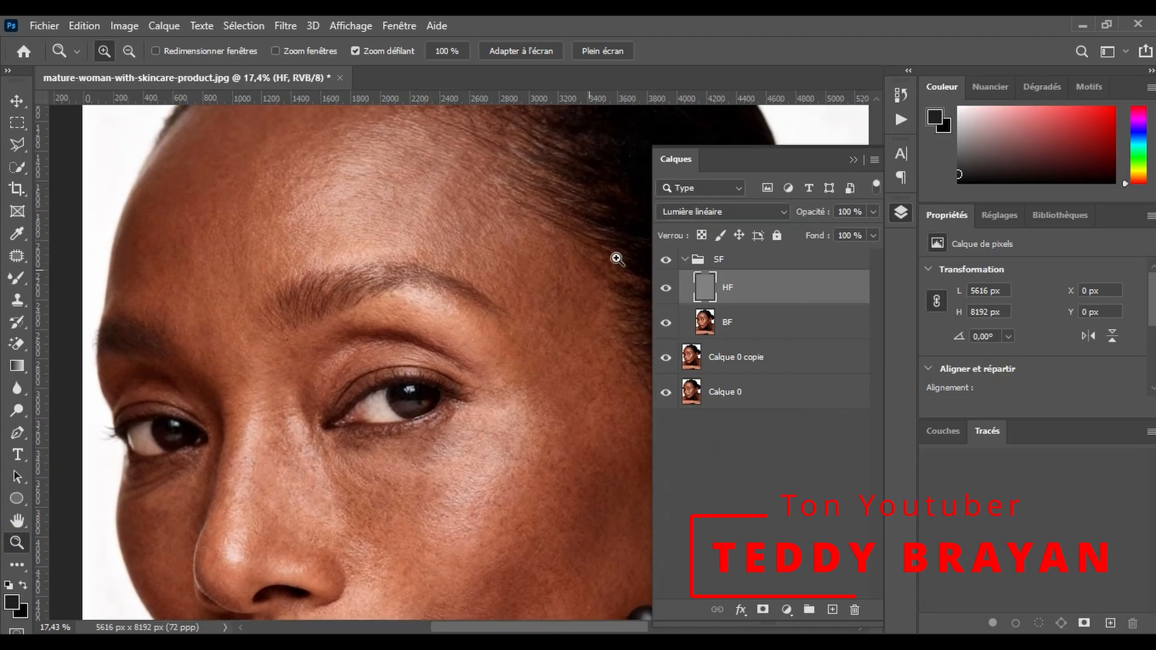
pyautogui.click(819, 312)
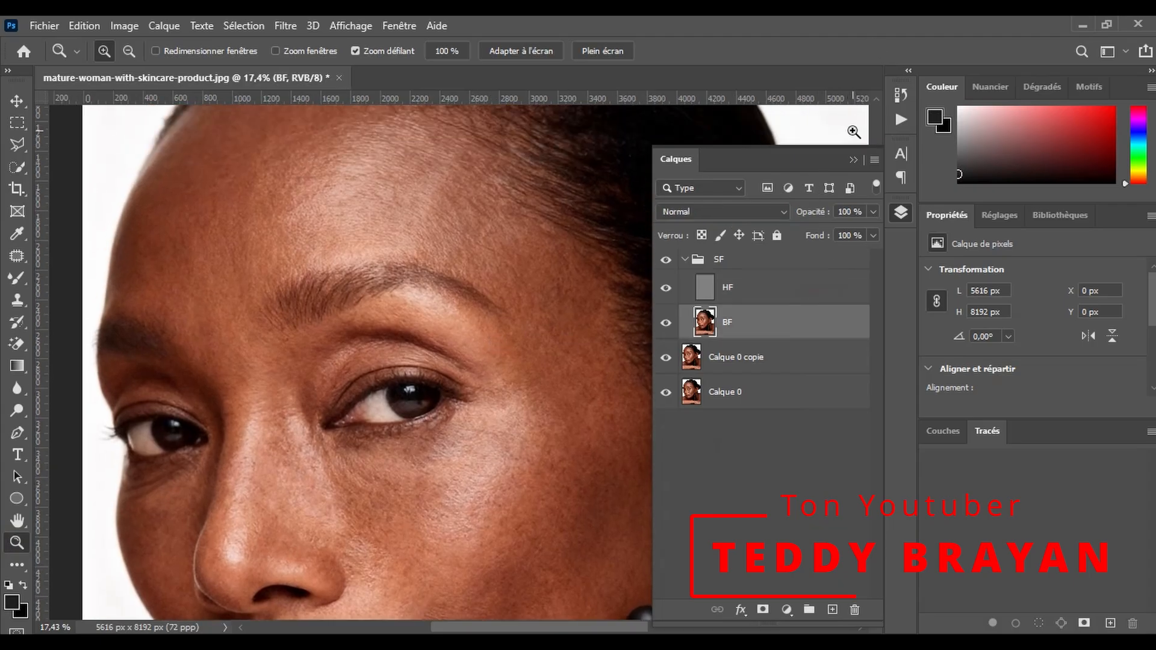
pyautogui.click(854, 159)
pyautogui.moveTo(473, 266); pyautogui.dragTo(521, 295)
pyautogui.moveTo(588, 627); pyautogui.dragTo(569, 626)
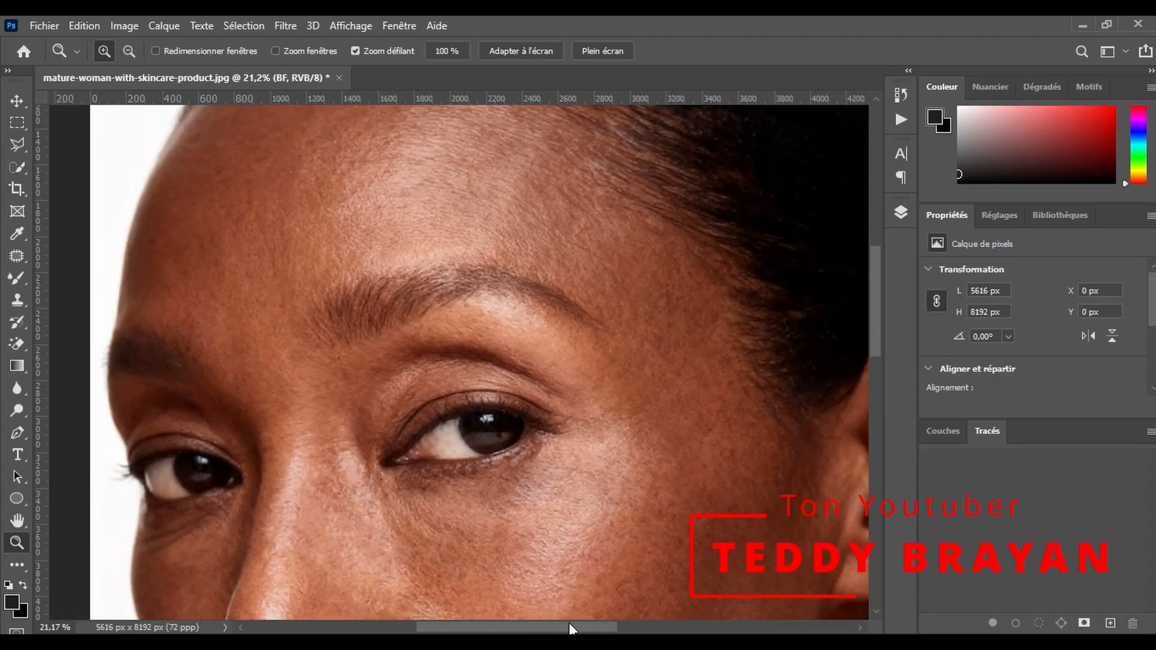
pyautogui.scroll(3, 475, 290)
pyautogui.click(474, 290)
pyautogui.scroll(1, 475, 280)
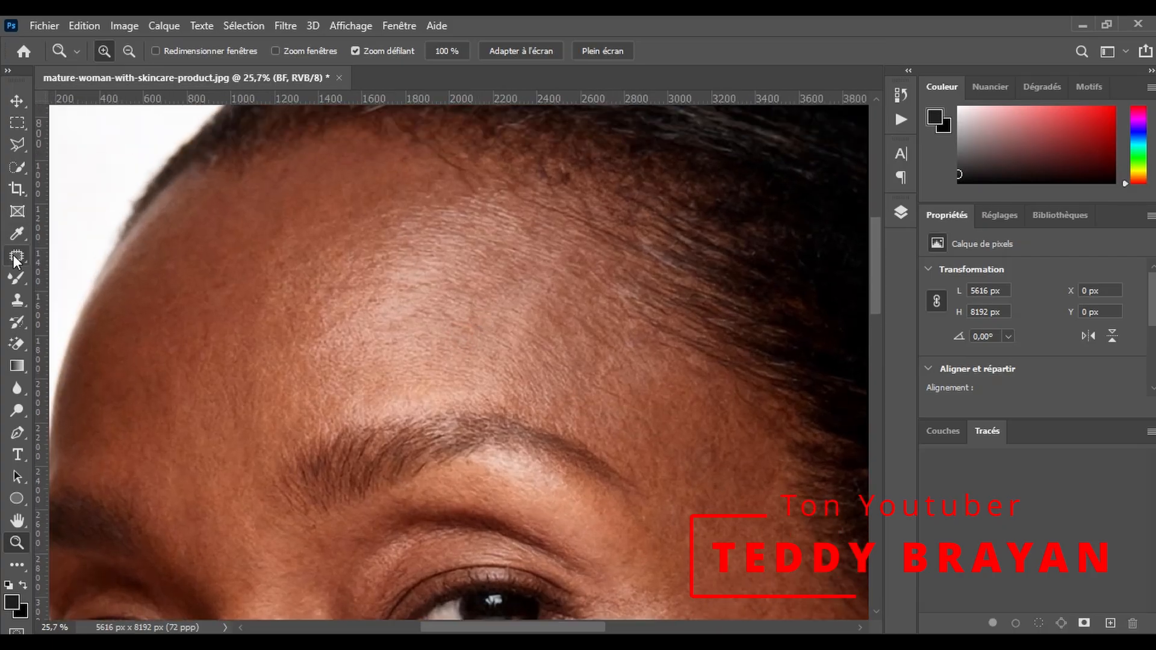
pyautogui.rightClick(16, 279)
pyautogui.click(91, 319)
pyautogui.click(190, 51)
pyautogui.click(224, 88)
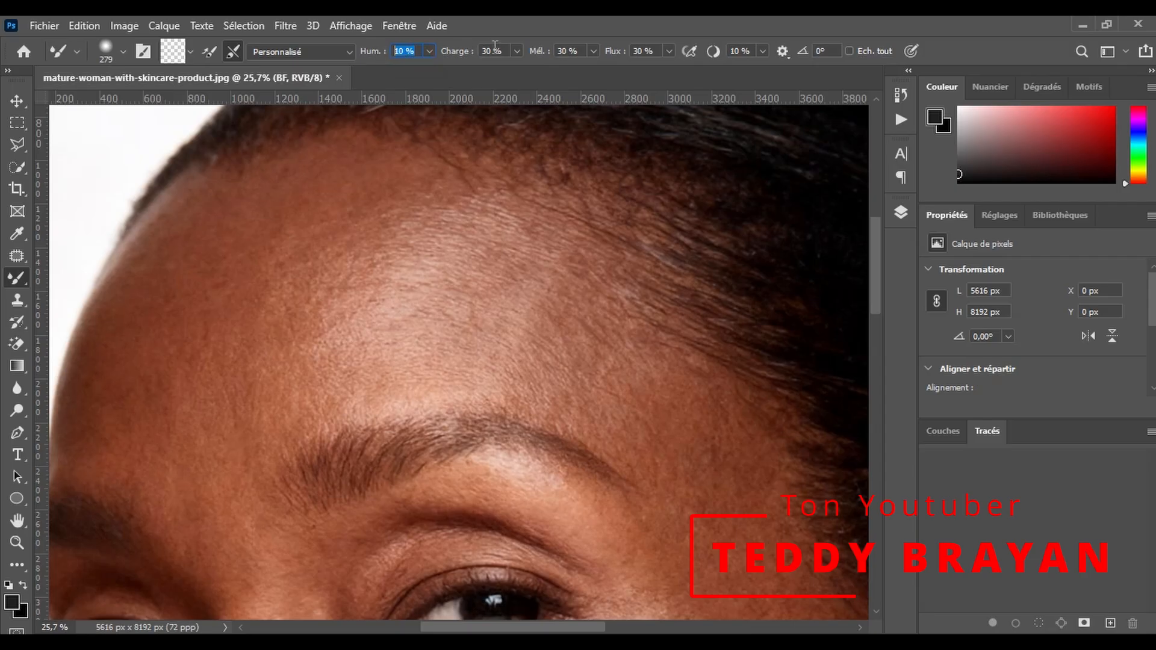
# - Smooth the skin tones across the centre of the forehead with the Mixer Brush at 738 px
pyautogui.moveTo(379, 254); pyautogui.dragTo(454, 264)
pyautogui.moveTo(408, 297)
pyautogui.mouseDown()
pyautogui.moveTo(319, 275)
pyautogui.moveTo(253, 289)
pyautogui.moveTo(237, 346)
pyautogui.mouseUp()
pyautogui.moveTo(211, 405)
pyautogui.mouseDown()
pyautogui.moveTo(204, 355)
pyautogui.moveTo(312, 258)
pyautogui.moveTo(439, 258)
pyautogui.mouseUp()
pyautogui.moveTo(237, 404)
pyautogui.mouseDown()
pyautogui.moveTo(218, 432)
pyautogui.moveTo(160, 320)
pyautogui.moveTo(167, 338)
pyautogui.moveTo(329, 234)
pyautogui.moveTo(492, 325)
pyautogui.mouseUp()
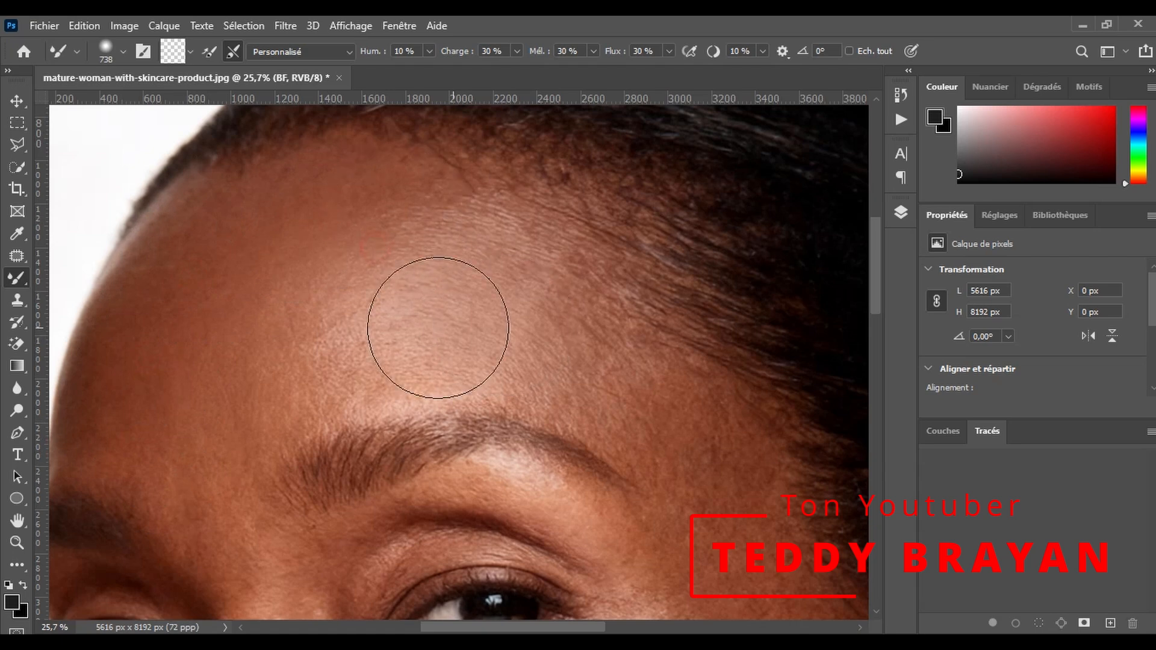
# - Blend the skin tones from the temple beside the eye down across the cheek with the Mixer Brush
pyautogui.scroll(-4, 550, 349)
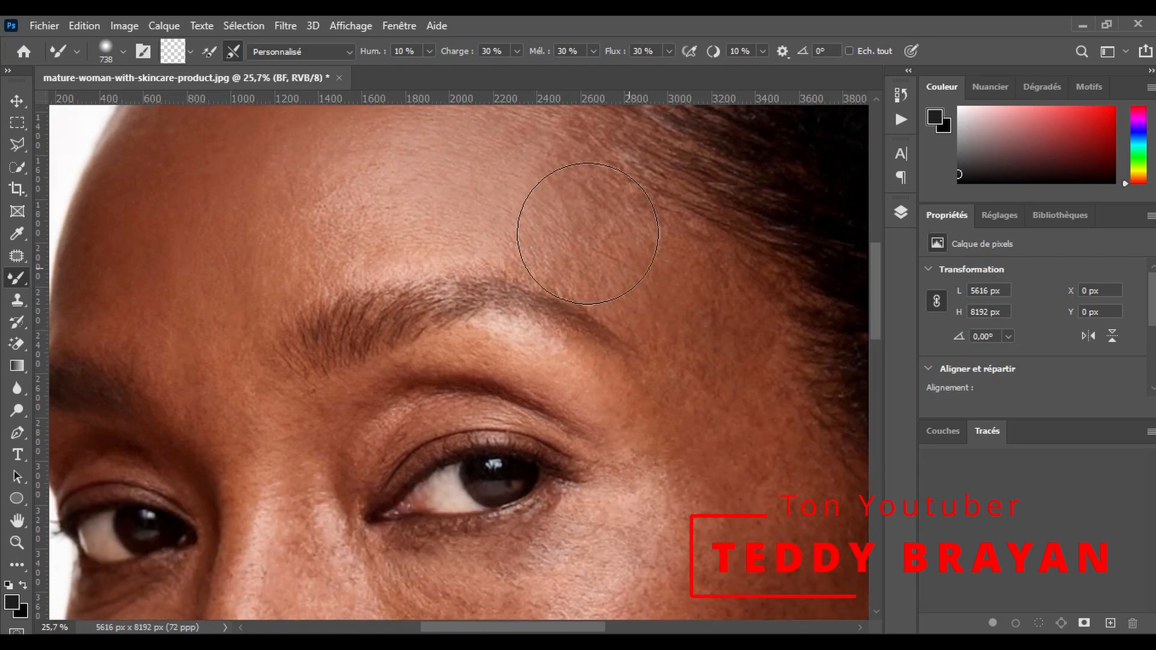
pyautogui.scroll(-1, 684, 382)
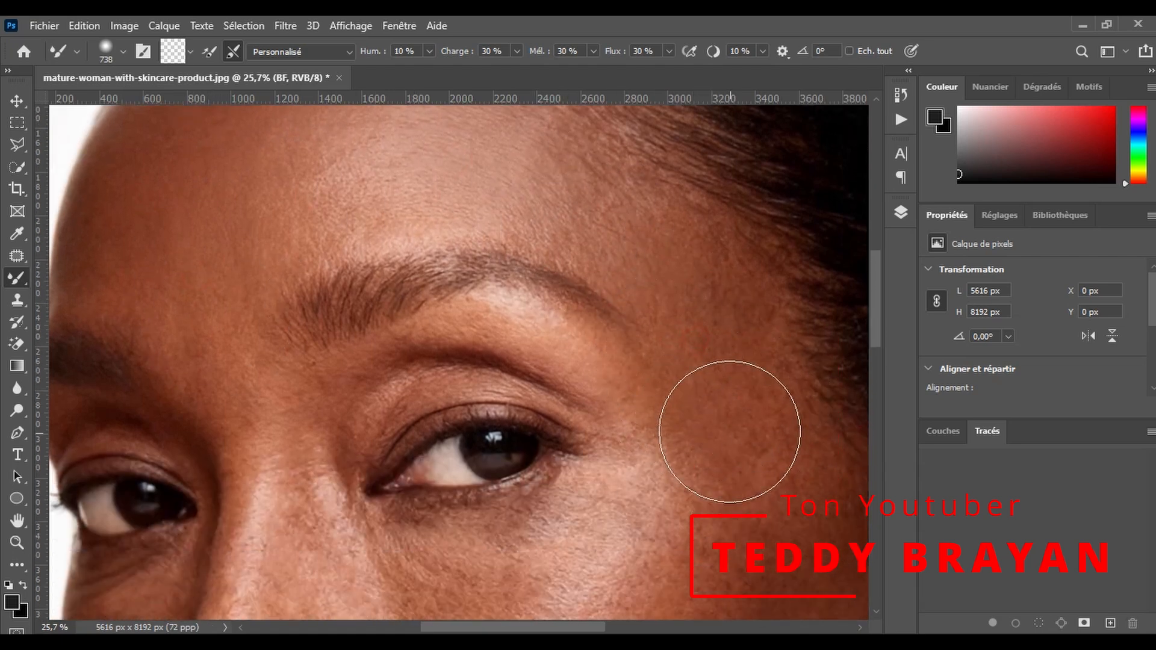
pyautogui.scroll(-3, 730, 431)
pyautogui.hscroll(4, 566, 542)
pyautogui.scroll(-1, 674, 400)
pyautogui.scroll(-3, 668, 344)
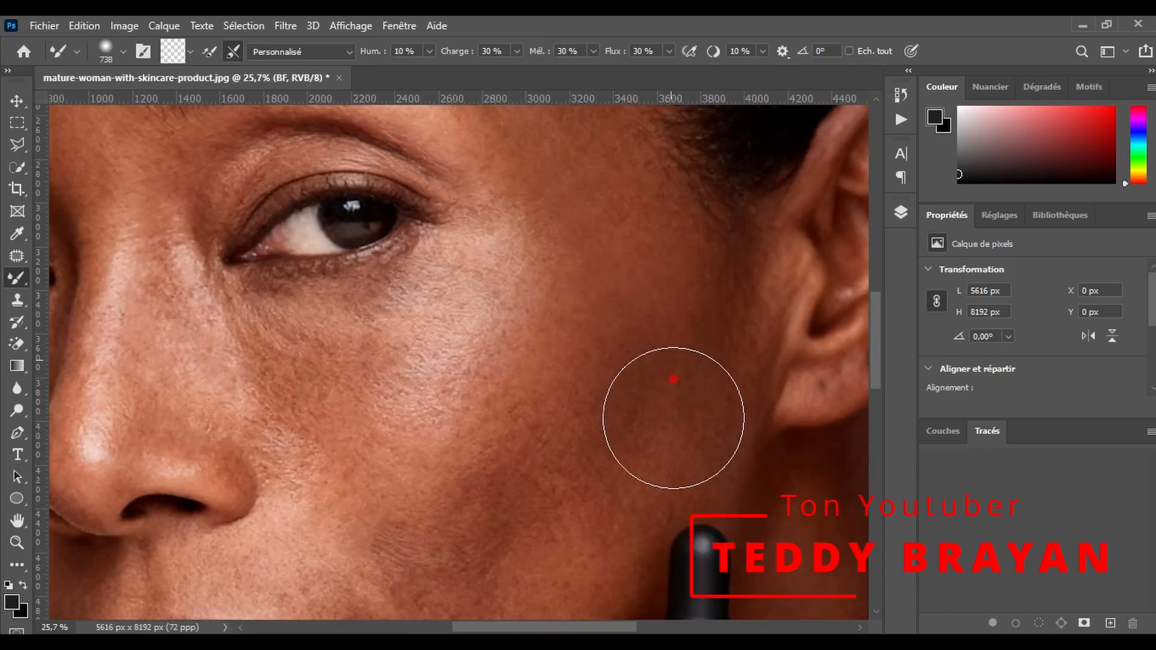
pyautogui.scroll(-2, 612, 369)
pyautogui.moveTo(573, 370); pyautogui.dragTo(412, 416)
pyautogui.scroll(1, 489, 299)
pyautogui.moveTo(486, 260)
pyautogui.mouseDown()
pyautogui.moveTo(270, 335)
pyautogui.moveTo(377, 457)
pyautogui.mouseUp()
# - Blend the skin tones of the lower cheek and jaw beside the mouth with the Mixer Brush
pyautogui.scroll(-3, 424, 416)
pyautogui.moveTo(506, 470)
pyautogui.mouseDown()
pyautogui.moveTo(545, 390)
pyautogui.moveTo(519, 385)
pyautogui.mouseUp()
pyautogui.scroll(-2, 524, 421)
pyautogui.scroll(-2, 517, 409)
pyautogui.scroll(-1, 451, 422)
pyautogui.moveTo(421, 426); pyautogui.dragTo(377, 481)
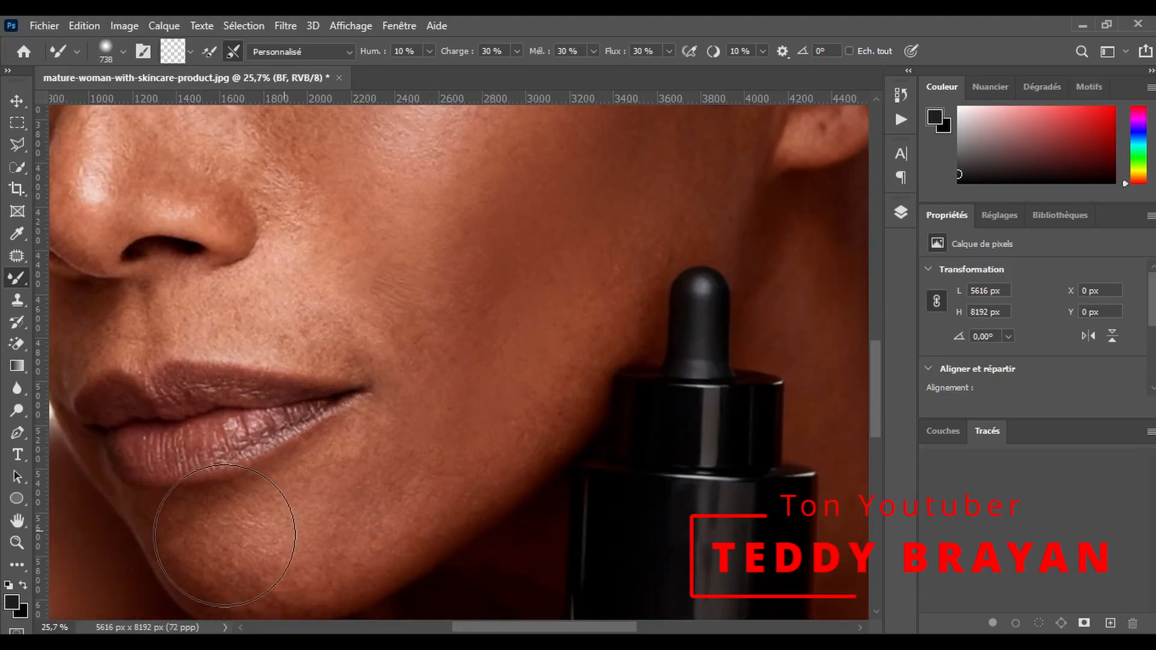
# - Smooth the outer forehead and temple above the eyebrow nearest the ear with the Mixer Brush
pyautogui.scroll(4, 400, 459)
pyautogui.scroll(2, 735, 234)
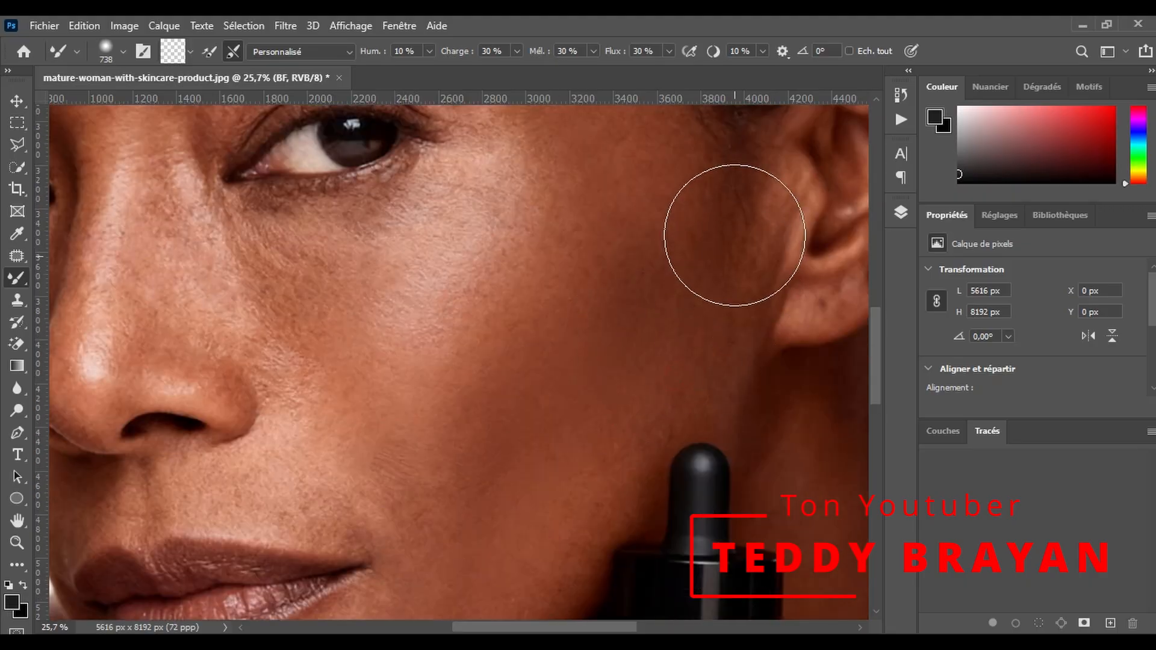
pyautogui.scroll(8, 479, 361)
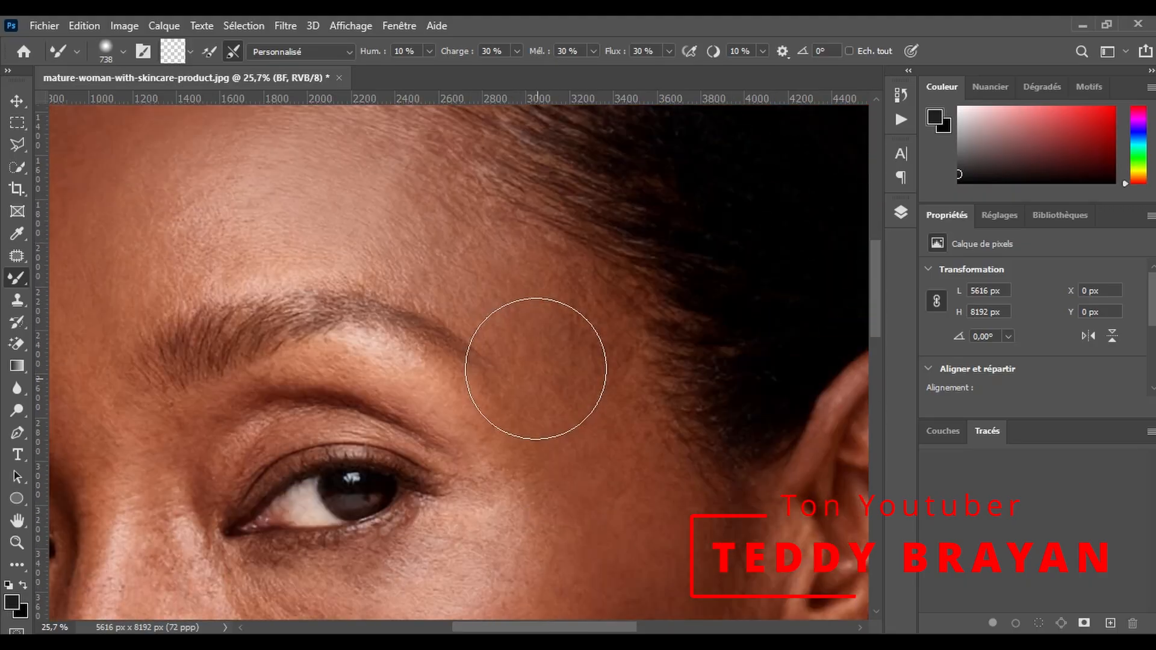
pyautogui.moveTo(468, 249); pyautogui.dragTo(477, 259)
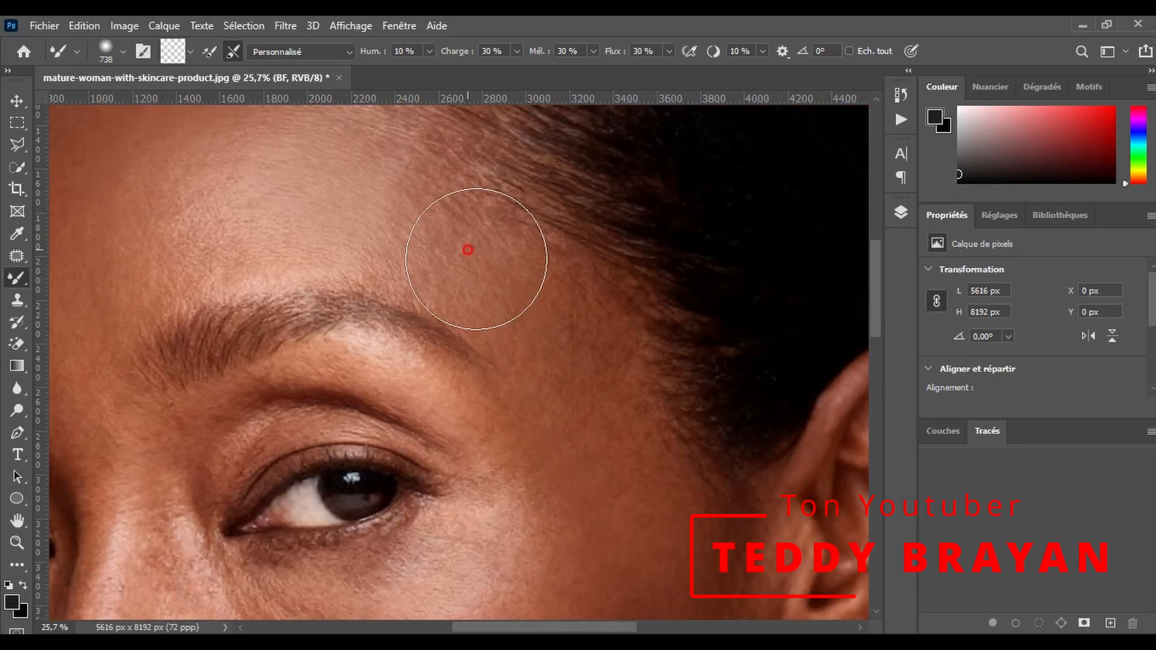
pyautogui.scroll(3, 475, 309)
pyautogui.moveTo(453, 318); pyautogui.dragTo(388, 261)
pyautogui.moveTo(287, 369)
pyautogui.mouseDown()
pyautogui.moveTo(184, 387)
pyautogui.moveTo(205, 352)
pyautogui.moveTo(345, 413)
pyautogui.mouseUp()
pyautogui.scroll(1, 276, 271)
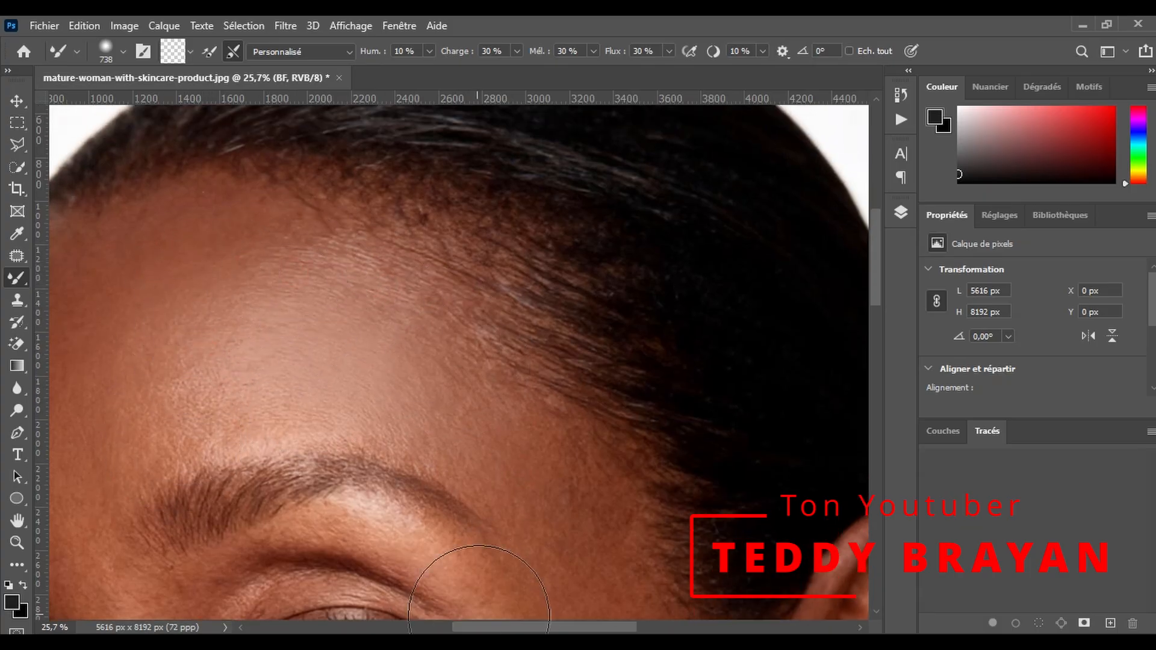
# - Smooth the far side of the forehead from the hairline down toward the eyebrows with the Mixer Brush
pyautogui.hscroll(-5, 482, 623)
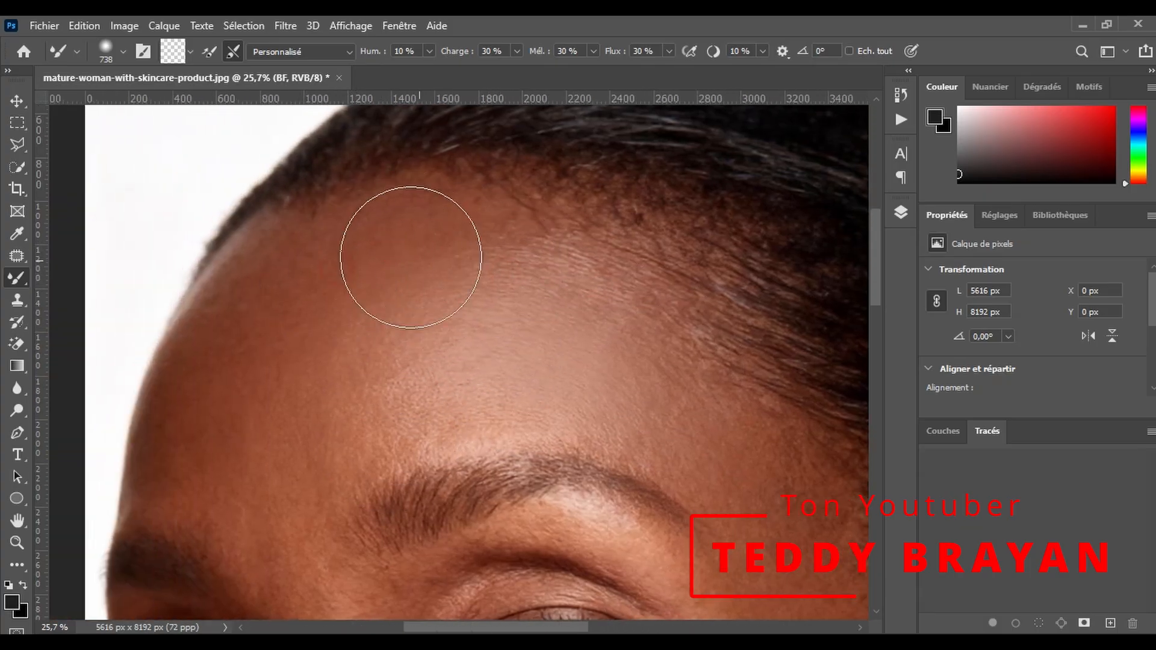
pyautogui.moveTo(278, 313); pyautogui.dragTo(316, 278)
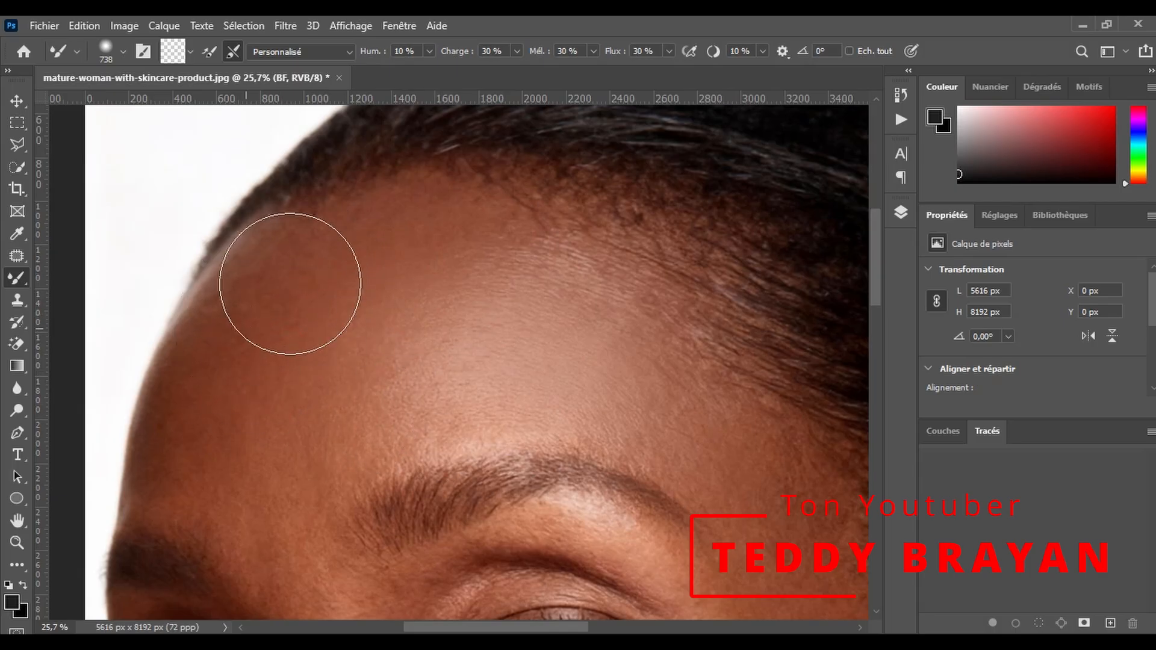
pyautogui.moveTo(234, 353); pyautogui.dragTo(206, 458)
pyautogui.scroll(-1, 211, 416)
pyautogui.moveTo(227, 356)
pyautogui.mouseDown()
pyautogui.moveTo(217, 367)
pyautogui.moveTo(234, 399)
pyautogui.mouseUp()
pyautogui.scroll(-1, 202, 355)
pyautogui.moveTo(193, 335); pyautogui.dragTo(284, 444)
# - Reduce the Mixer Brush to 598 px and smooth the skin under the eye and beside the nose
pyautogui.scroll(-1, 257, 356)
pyautogui.scroll(-15, 316, 377)
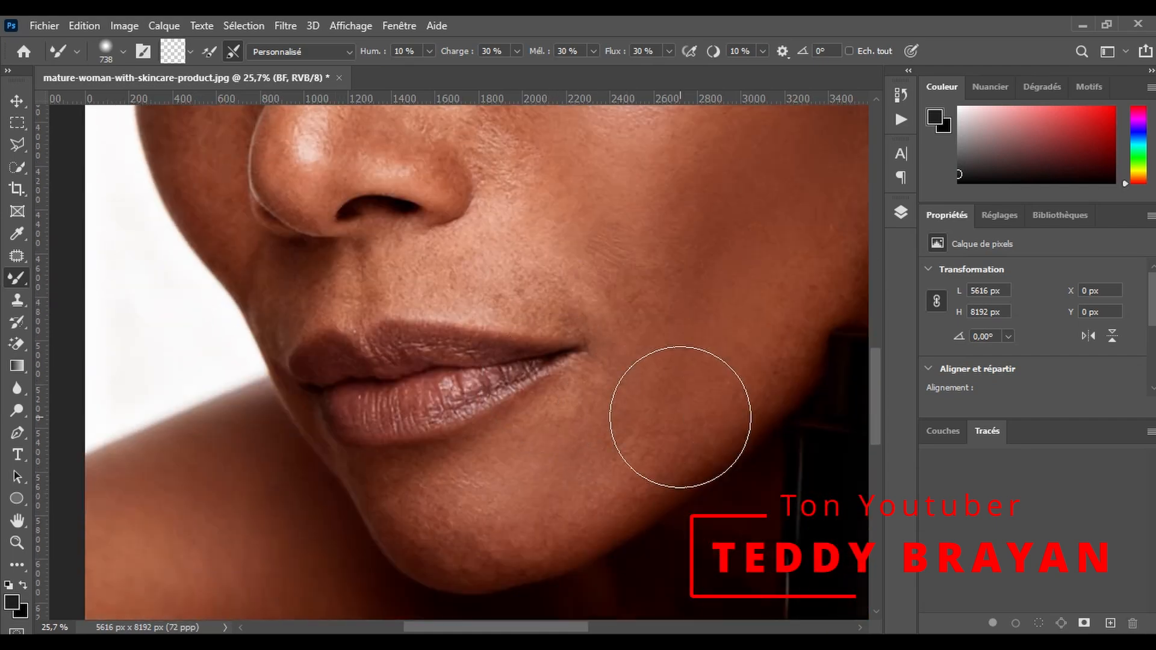
pyautogui.rightClick(627, 347)
pyautogui.moveTo(619, 307); pyautogui.dragTo(580, 331)
pyautogui.moveTo(513, 496); pyautogui.dragTo(469, 528)
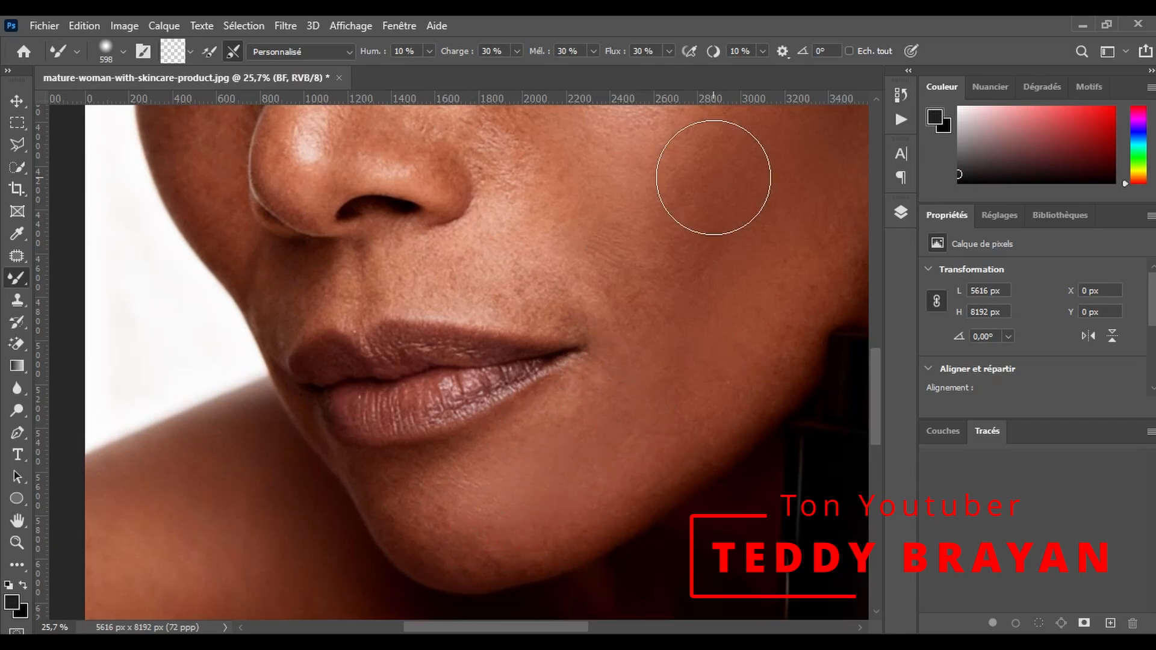
# - Refine the skin tones on the cheek, jawline and chin with the Mixer Brush at 598 px
pyautogui.scroll(1, 589, 249)
pyautogui.moveTo(470, 324)
pyautogui.mouseDown()
pyautogui.moveTo(631, 386)
pyautogui.moveTo(653, 306)
pyautogui.mouseUp()
pyautogui.scroll(-2, 687, 422)
pyautogui.moveTo(765, 349)
pyautogui.mouseDown()
pyautogui.moveTo(777, 336)
pyautogui.moveTo(602, 472)
pyautogui.mouseUp()
pyautogui.scroll(-1, 560, 481)
pyautogui.moveTo(523, 462)
pyautogui.mouseDown()
pyautogui.moveTo(450, 507)
pyautogui.moveTo(439, 487)
pyautogui.moveTo(437, 517)
pyautogui.moveTo(625, 507)
pyautogui.mouseUp()
pyautogui.scroll(-5, 457, 422)
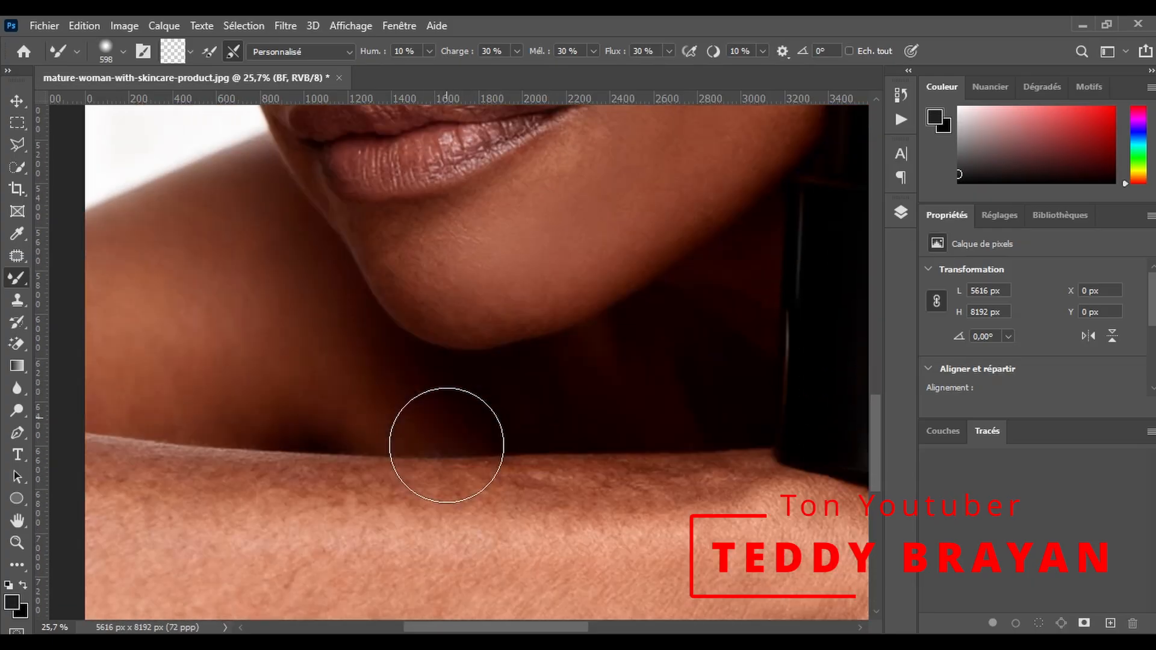
# - Enlarge the Mixer Brush to 816 px and smooth the forearm below the chin out to the image edge
pyautogui.scroll(-2, 555, 503)
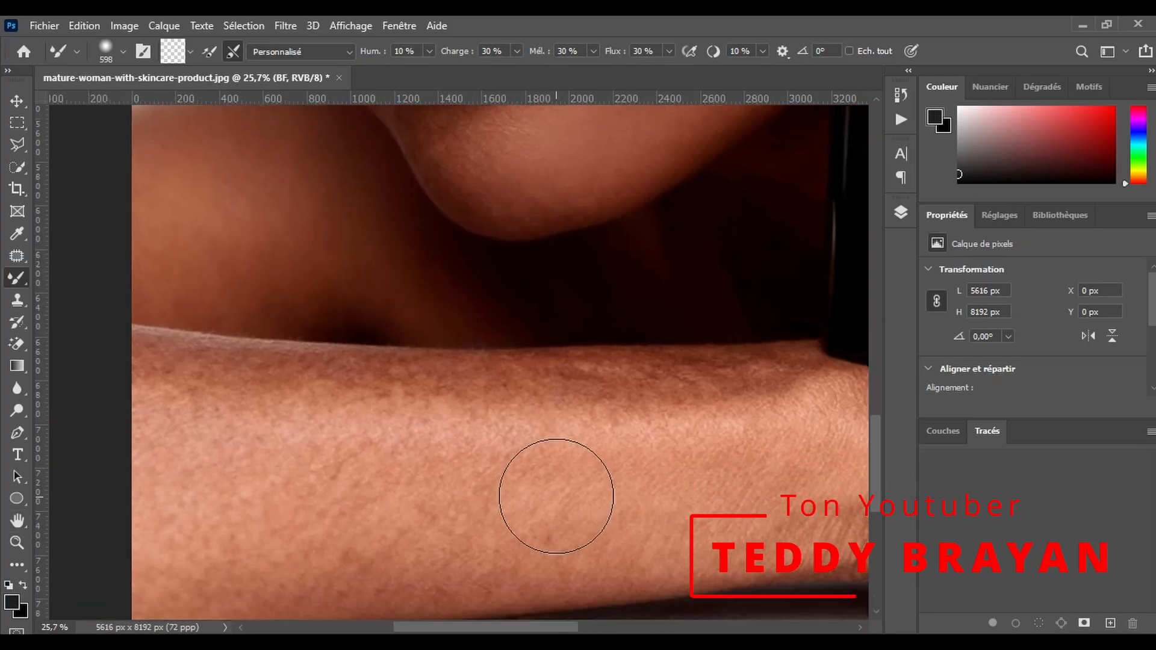
pyautogui.moveTo(476, 414); pyautogui.dragTo(679, 439)
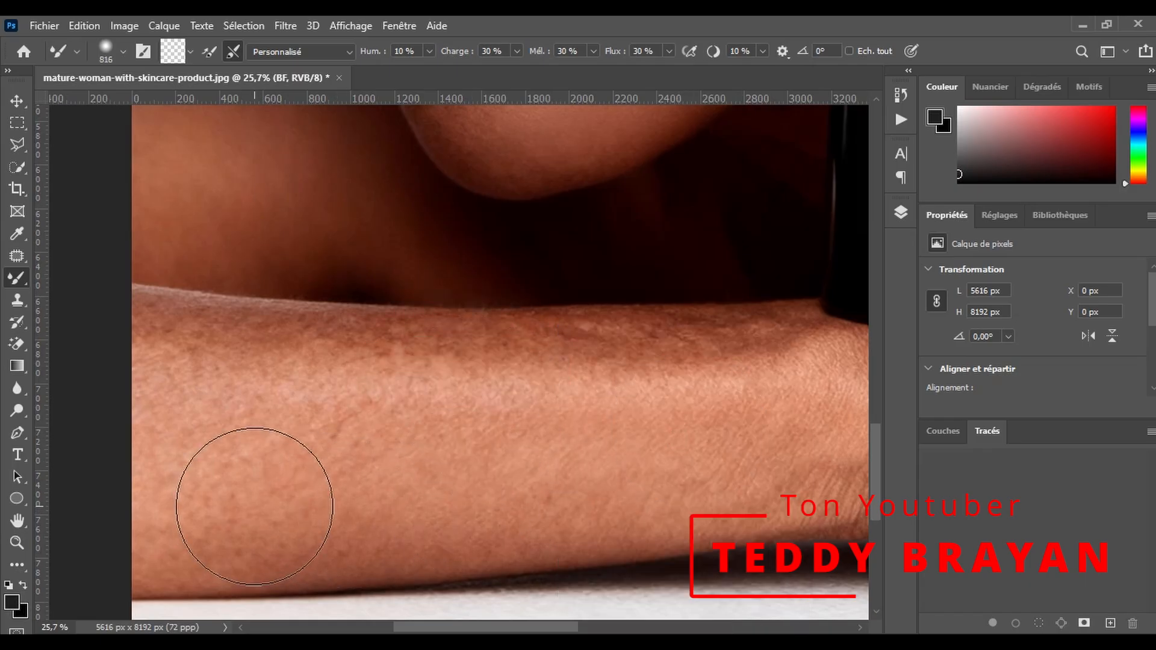
pyautogui.moveTo(355, 390)
pyautogui.mouseDown()
pyautogui.moveTo(666, 365)
pyautogui.moveTo(621, 503)
pyautogui.moveTo(344, 512)
pyautogui.moveTo(121, 541)
pyautogui.moveTo(174, 392)
pyautogui.mouseUp()
pyautogui.moveTo(137, 337)
pyautogui.mouseDown()
pyautogui.moveTo(189, 351)
pyautogui.moveTo(643, 349)
pyautogui.moveTo(351, 494)
pyautogui.moveTo(183, 546)
pyautogui.mouseUp()
pyautogui.scroll(-2, 456, 422)
pyautogui.moveTo(456, 423)
pyautogui.mouseDown()
pyautogui.moveTo(159, 295)
pyautogui.moveTo(193, 493)
pyautogui.mouseUp()
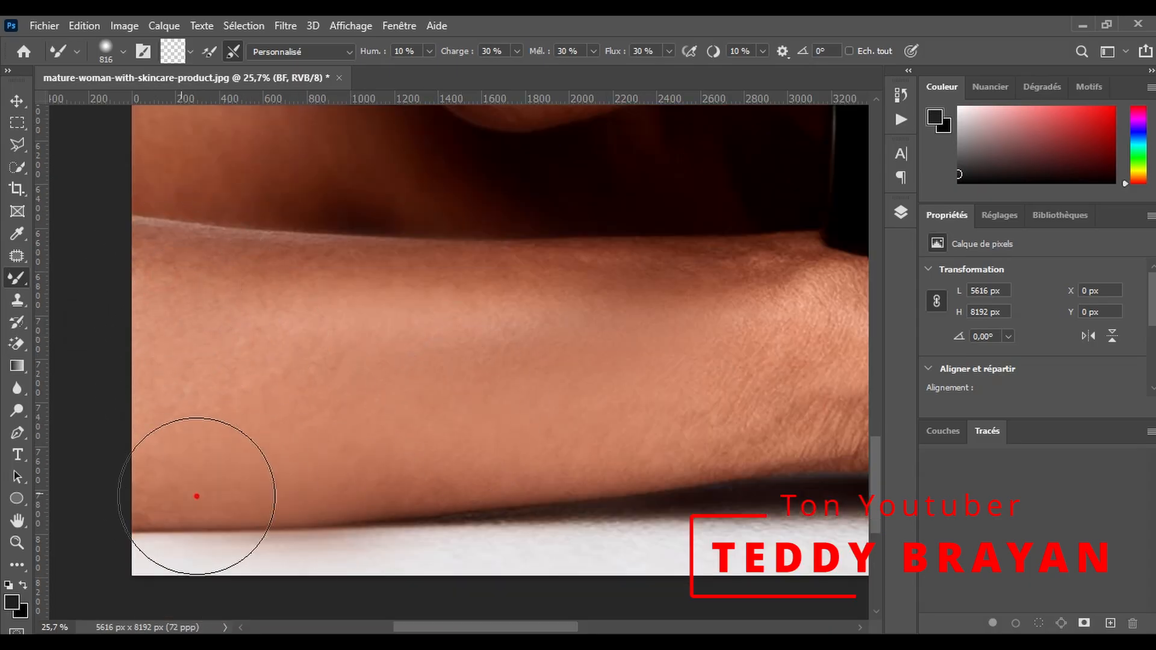
# - Continue smoothing the forearm toward the wrist with the Mixer Brush
pyautogui.moveTo(428, 627); pyautogui.dragTo(458, 627)
pyautogui.scroll(-1, 345, 461)
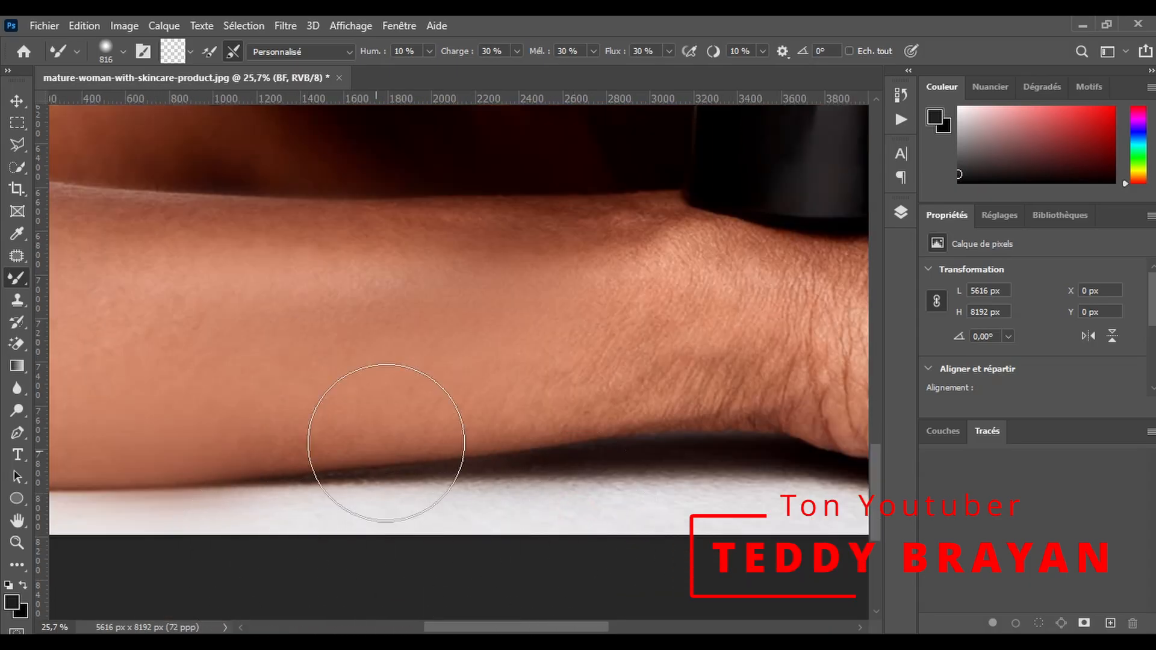
pyautogui.moveTo(524, 631); pyautogui.dragTo(542, 630)
pyautogui.scroll(2, 385, 470)
pyautogui.moveTo(263, 334); pyautogui.dragTo(367, 323)
pyautogui.moveTo(385, 444)
pyautogui.mouseDown()
pyautogui.moveTo(606, 354)
pyautogui.moveTo(531, 308)
pyautogui.moveTo(461, 315)
pyautogui.mouseUp()
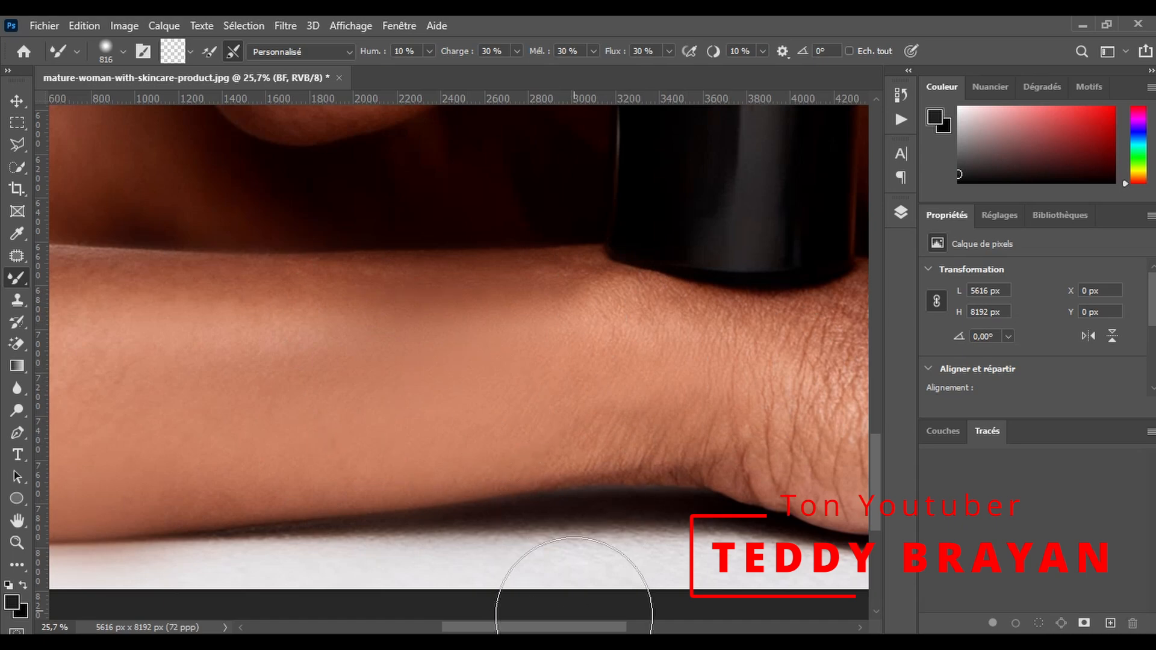
# - Smooth the wrist skin just below the black bottle with the Mixer Brush
pyautogui.moveTo(574, 626); pyautogui.dragTo(665, 626)
pyautogui.moveTo(397, 442); pyautogui.dragTo(276, 426)
pyautogui.moveTo(222, 338); pyautogui.dragTo(245, 343)
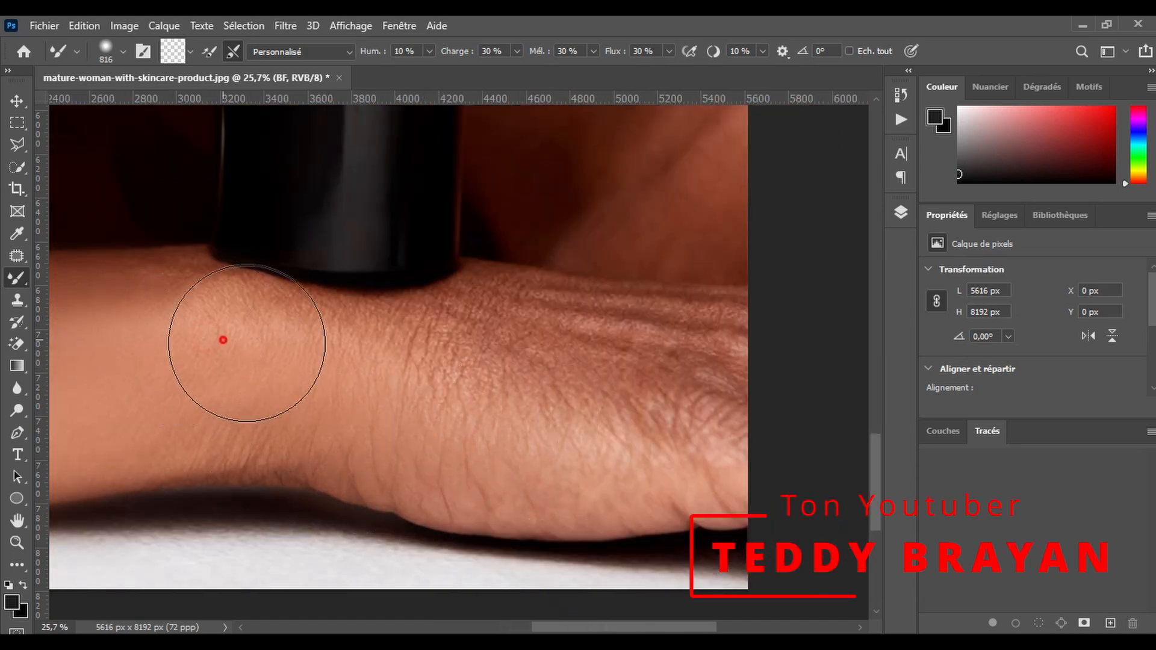
# - Reduce the Mixer Brush to 690 px and smooth the back of the hand beside the bottle
pyautogui.scroll(1, 544, 415)
pyautogui.click(17, 543)
pyautogui.moveTo(583, 450)
pyautogui.mouseDown()
pyautogui.moveTo(677, 388)
pyautogui.moveTo(660, 484)
pyautogui.moveTo(581, 568)
pyautogui.mouseUp()
pyautogui.click(580, 568)
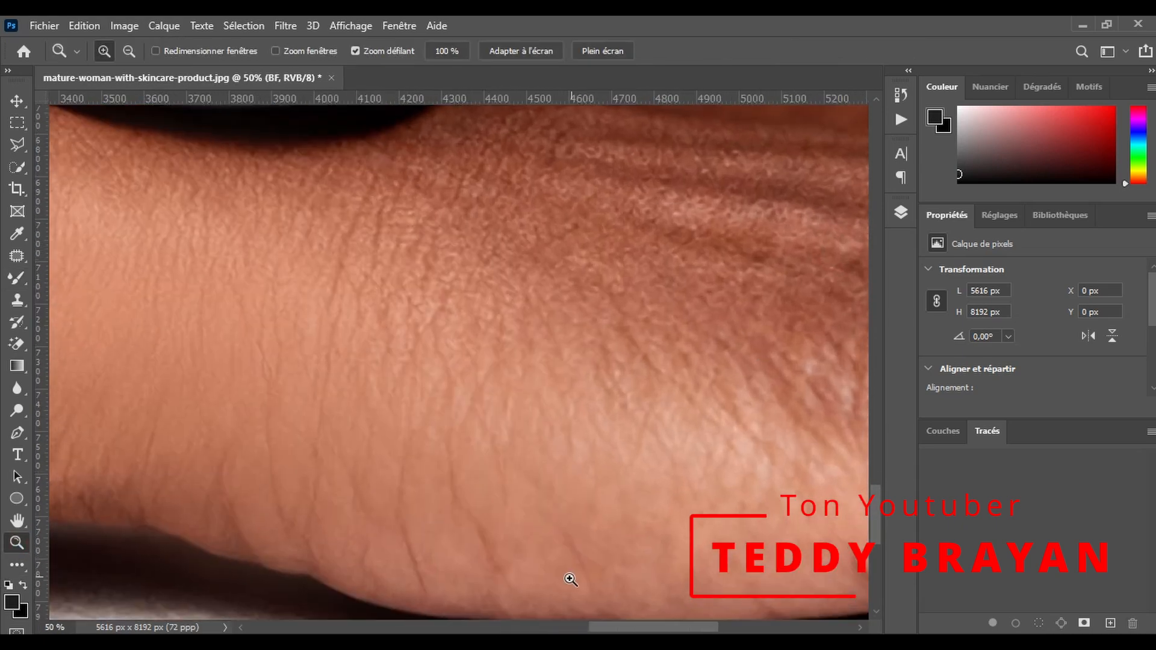
pyautogui.moveTo(772, 435); pyautogui.dragTo(715, 588)
pyautogui.moveTo(677, 627); pyautogui.dragTo(708, 627)
pyautogui.scroll(1, 675, 511)
pyautogui.click(17, 278)
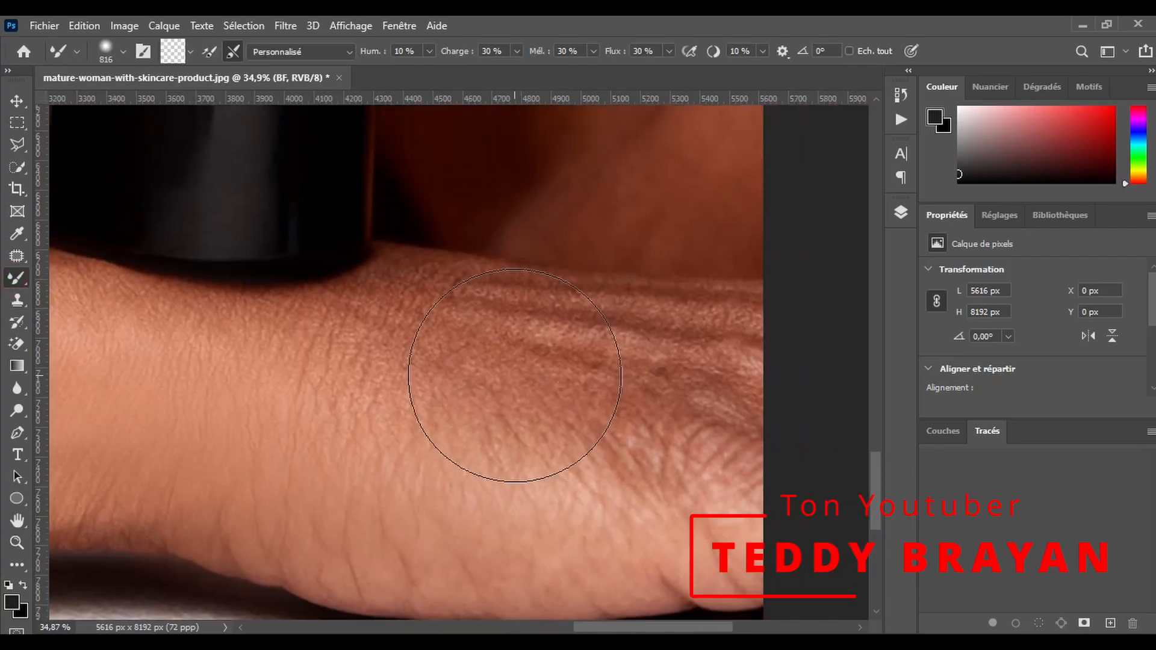
pyautogui.rightClick(497, 377)
pyautogui.moveTo(482, 315)
pyautogui.mouseDown()
pyautogui.moveTo(456, 334)
pyautogui.moveTo(553, 364)
pyautogui.moveTo(231, 371)
pyautogui.moveTo(452, 338)
pyautogui.moveTo(701, 374)
pyautogui.moveTo(631, 354)
pyautogui.moveTo(716, 359)
pyautogui.moveTo(494, 319)
pyautogui.moveTo(656, 333)
pyautogui.mouseUp()
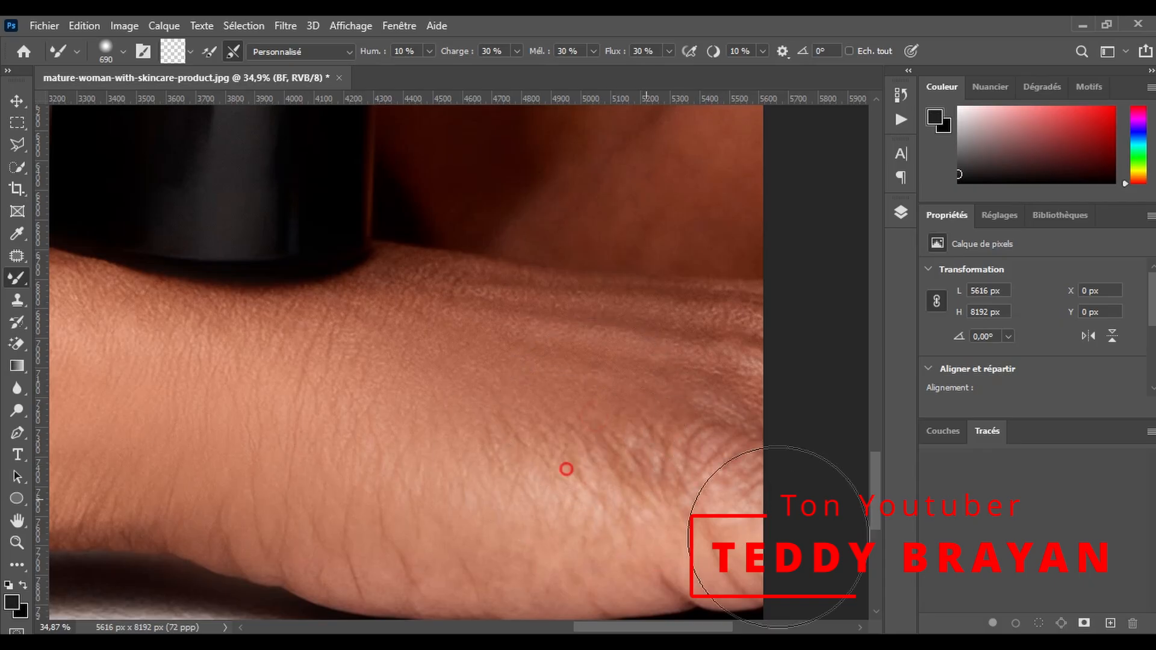
pyautogui.scroll(-2, 676, 485)
pyautogui.moveTo(783, 324)
pyautogui.mouseDown()
pyautogui.moveTo(455, 285)
pyautogui.moveTo(377, 312)
pyautogui.moveTo(241, 325)
pyautogui.moveTo(448, 315)
pyautogui.mouseUp()
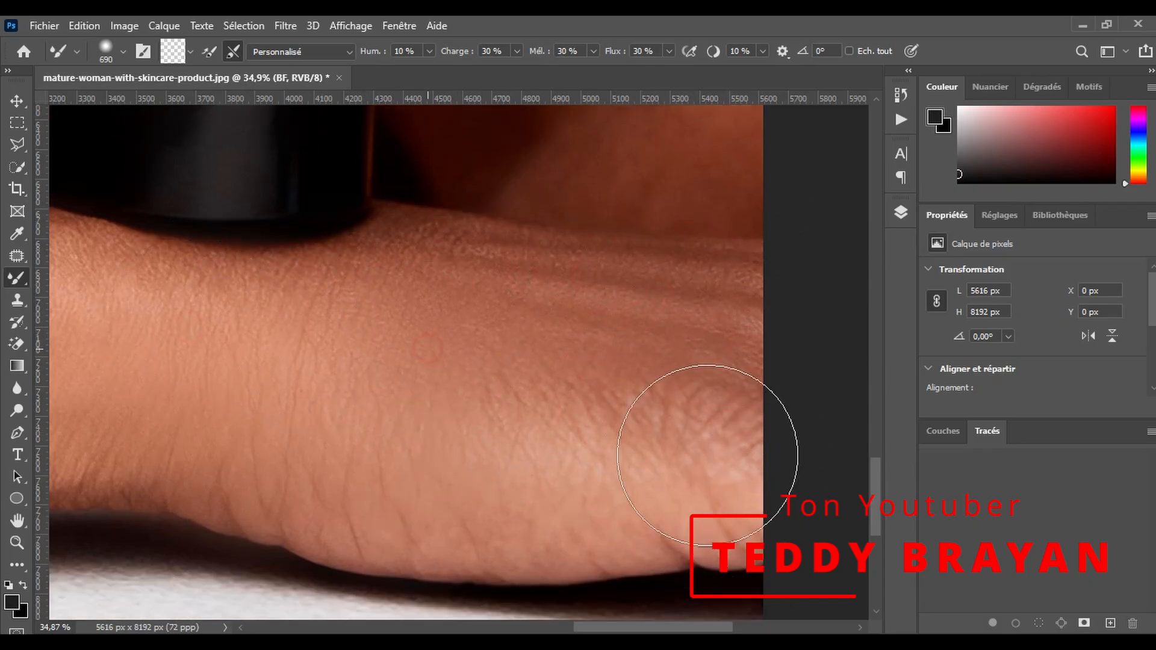
# - Reduce the Mixer Brush to 346 px and smooth the skin around the bottle's base and down to the wrist's lower edge
pyautogui.scroll(7, 313, 396)
pyautogui.moveTo(282, 449); pyautogui.dragTo(226, 447)
pyautogui.moveTo(198, 413); pyautogui.dragTo(158, 398)
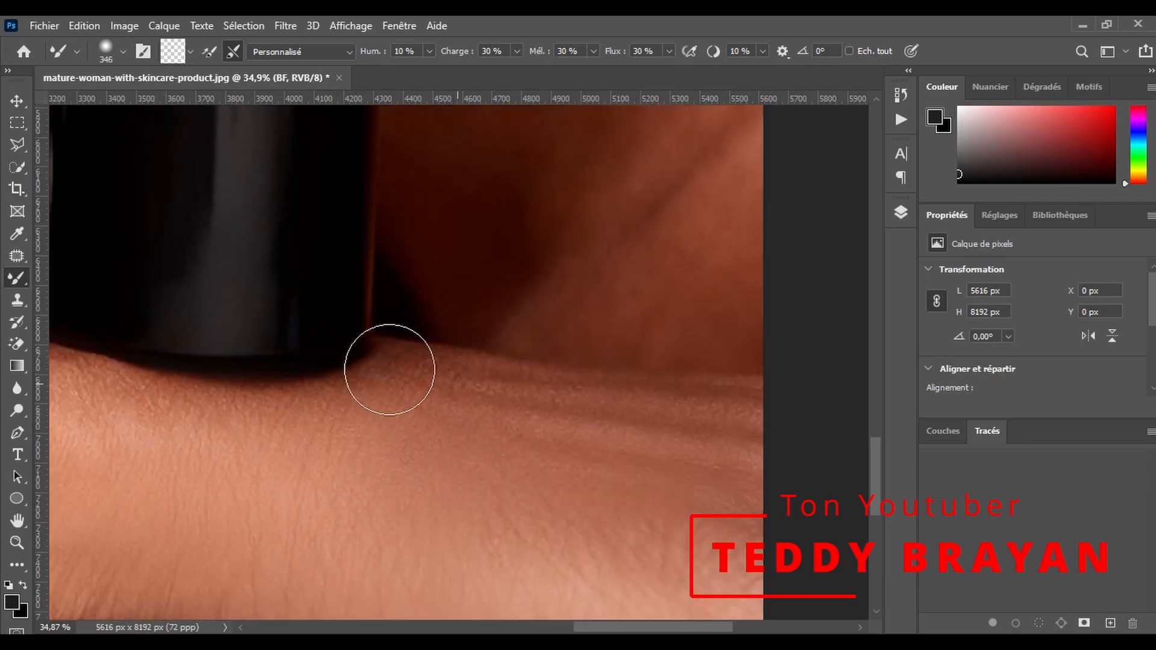
pyautogui.hscroll(-10, 556, 608)
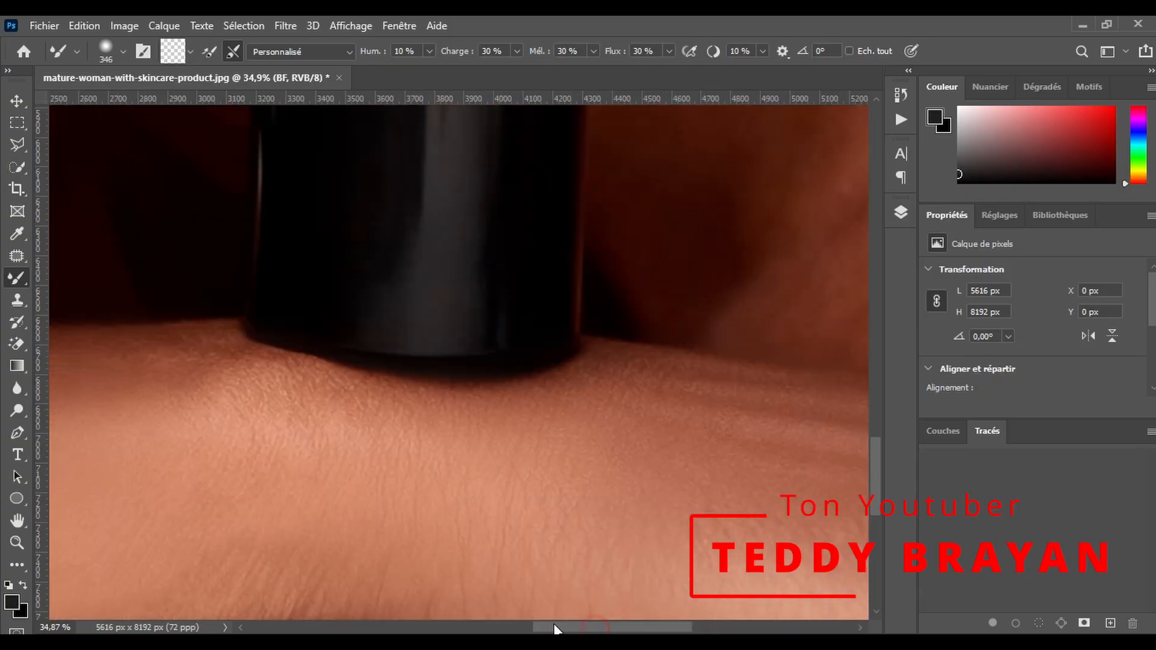
pyautogui.scroll(2, 434, 415)
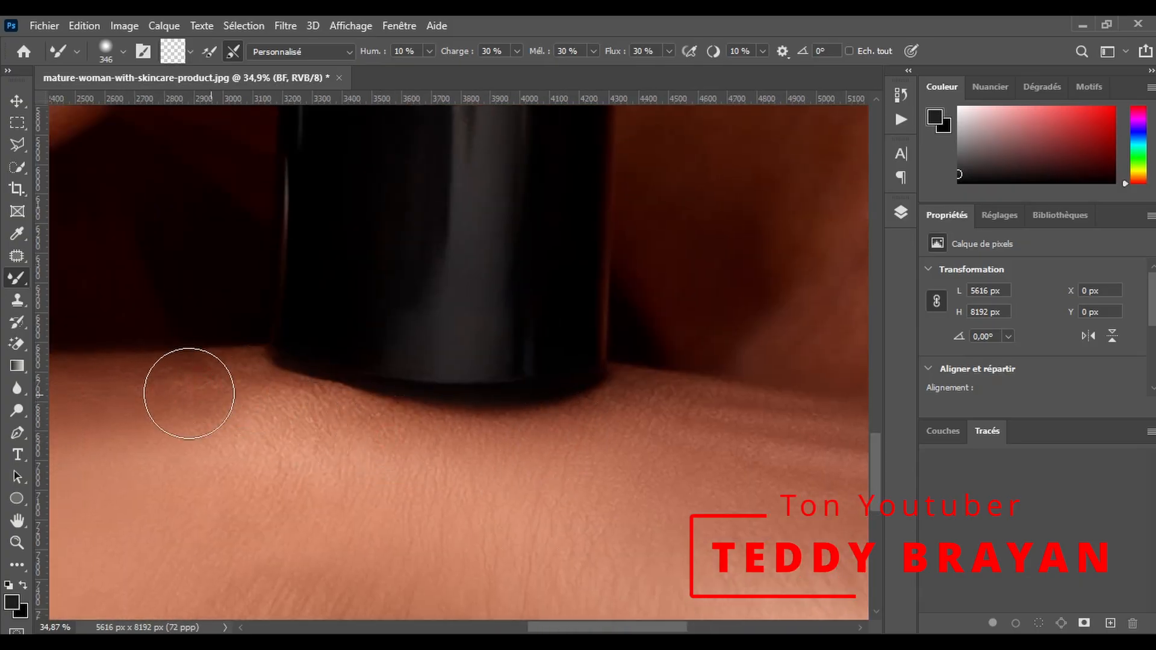
pyautogui.scroll(-5, 287, 410)
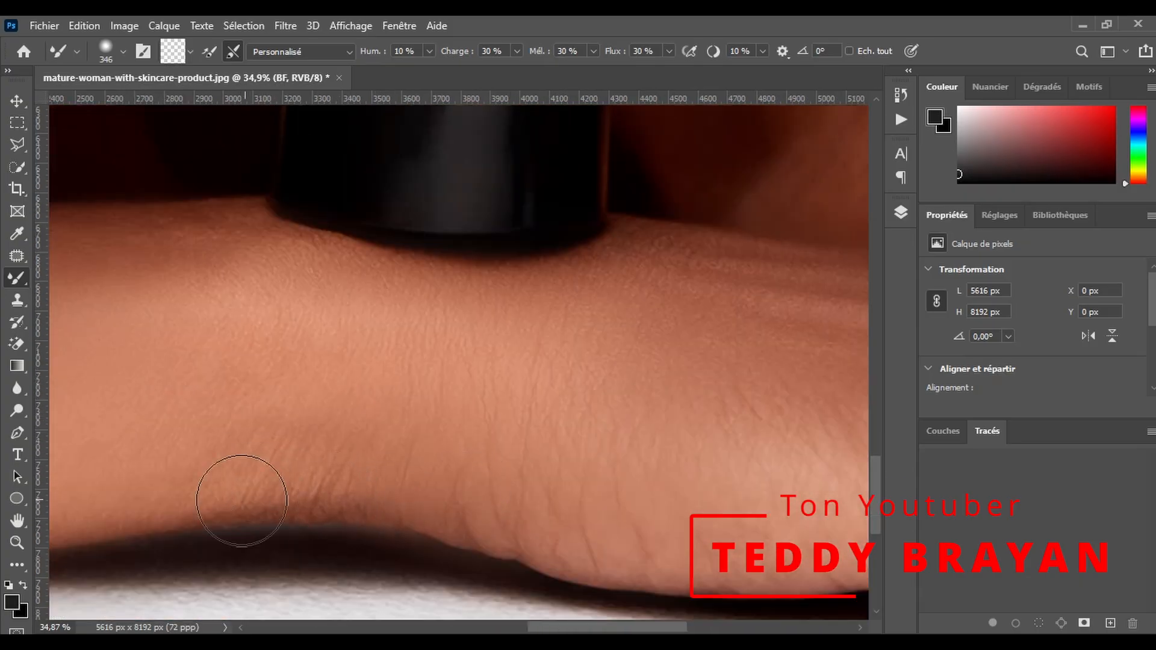
pyautogui.scroll(-2, 241, 501)
pyautogui.hscroll(9, 633, 629)
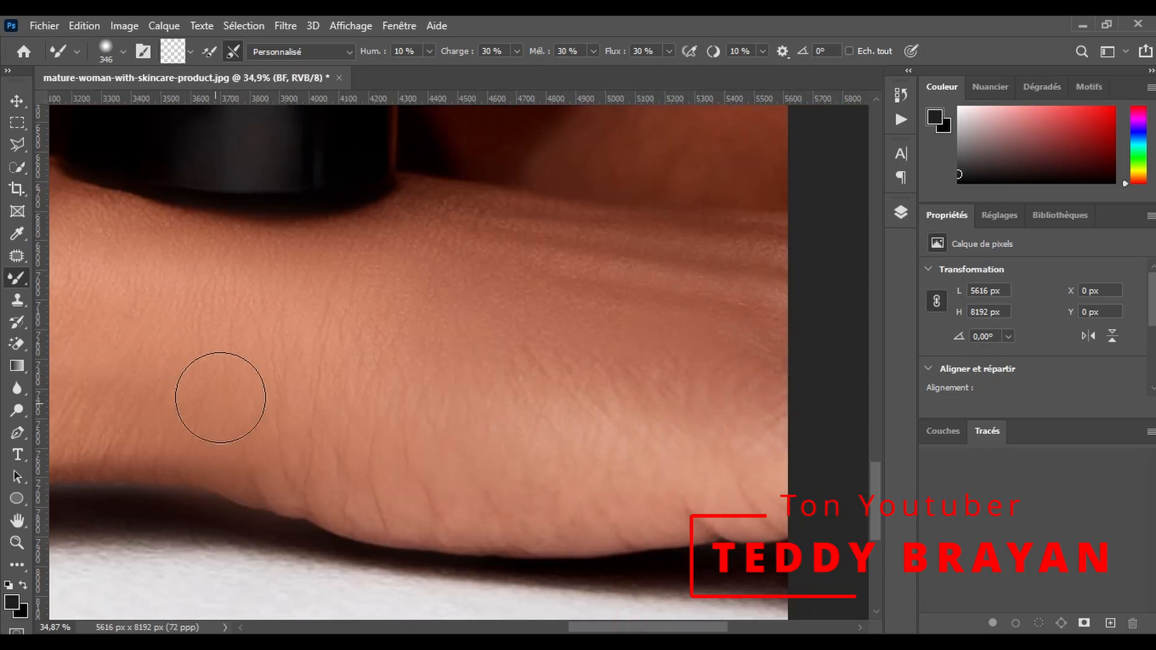
# - Smooth the white surface beneath the hand and forearm out to the image's left edge with the 346 px Mixer Brush
pyautogui.scroll(-4, 220, 397)
pyautogui.hscroll(-10, 823, 534)
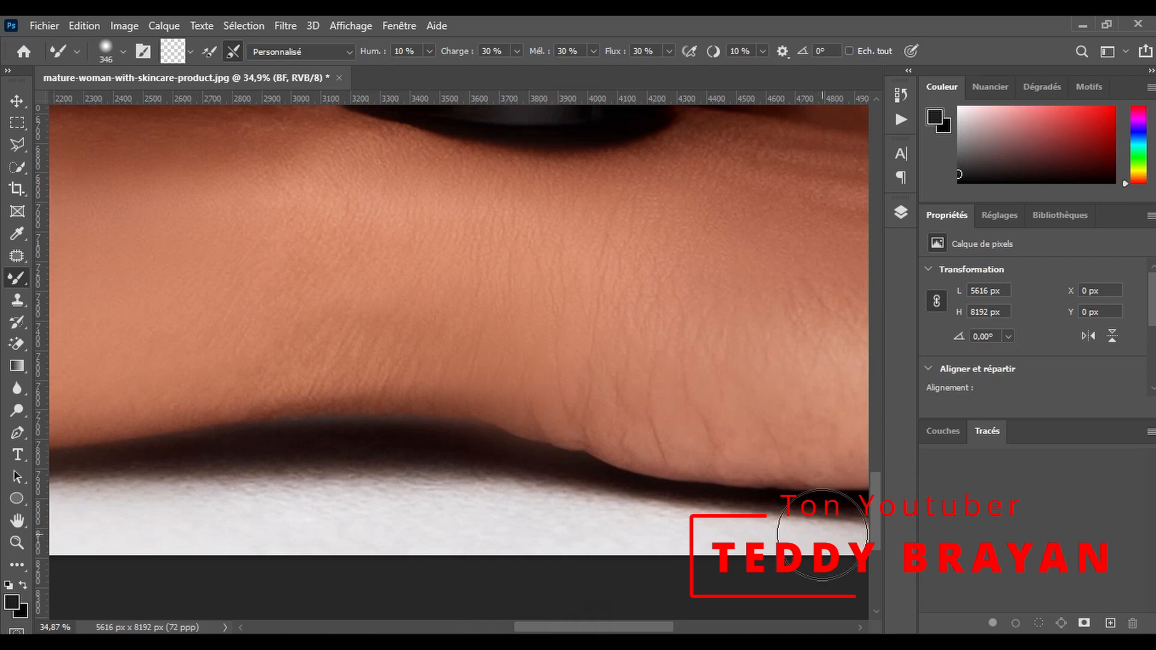
pyautogui.hscroll(-14, 723, 503)
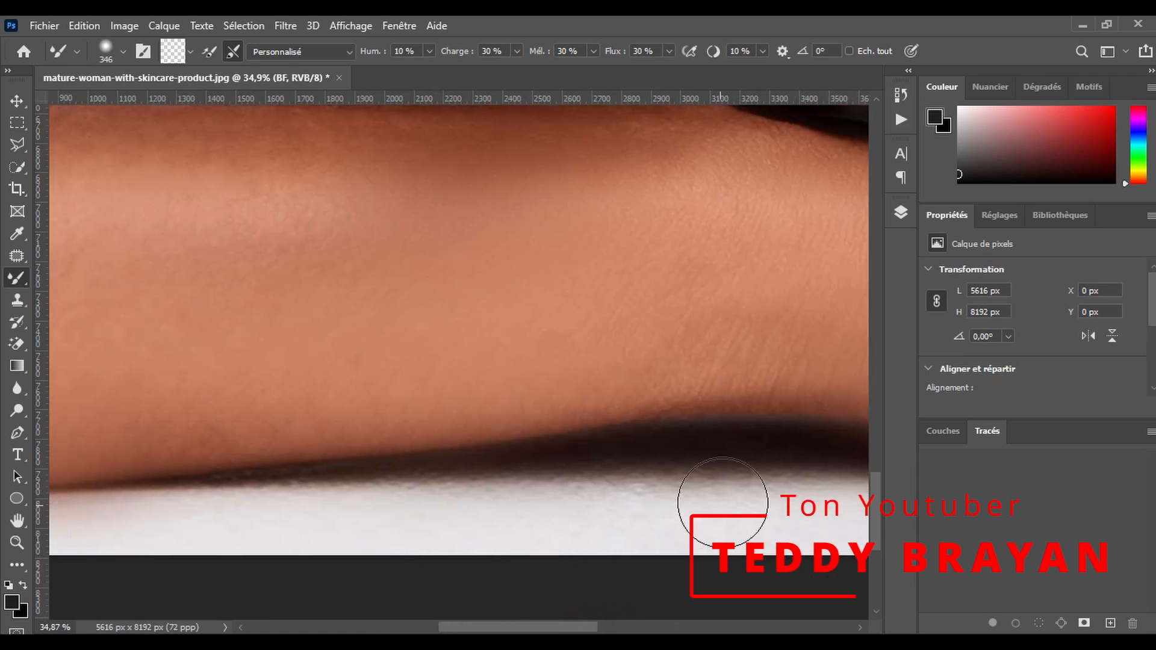
pyautogui.hscroll(-8, 540, 629)
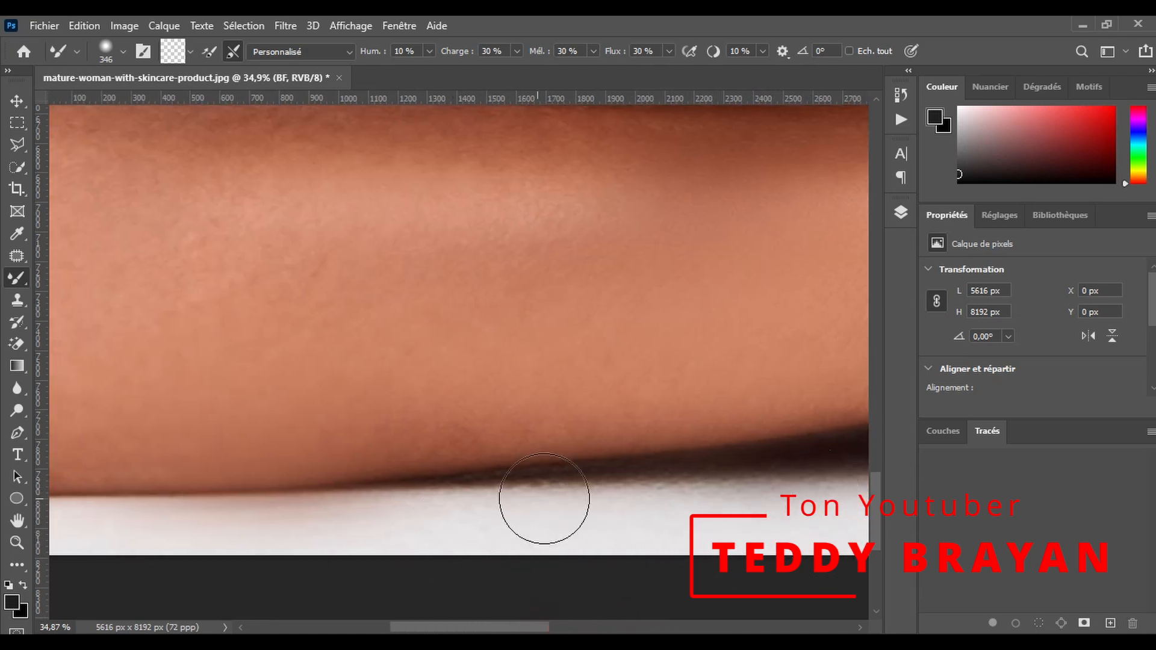
pyautogui.hscroll(-7, 764, 518)
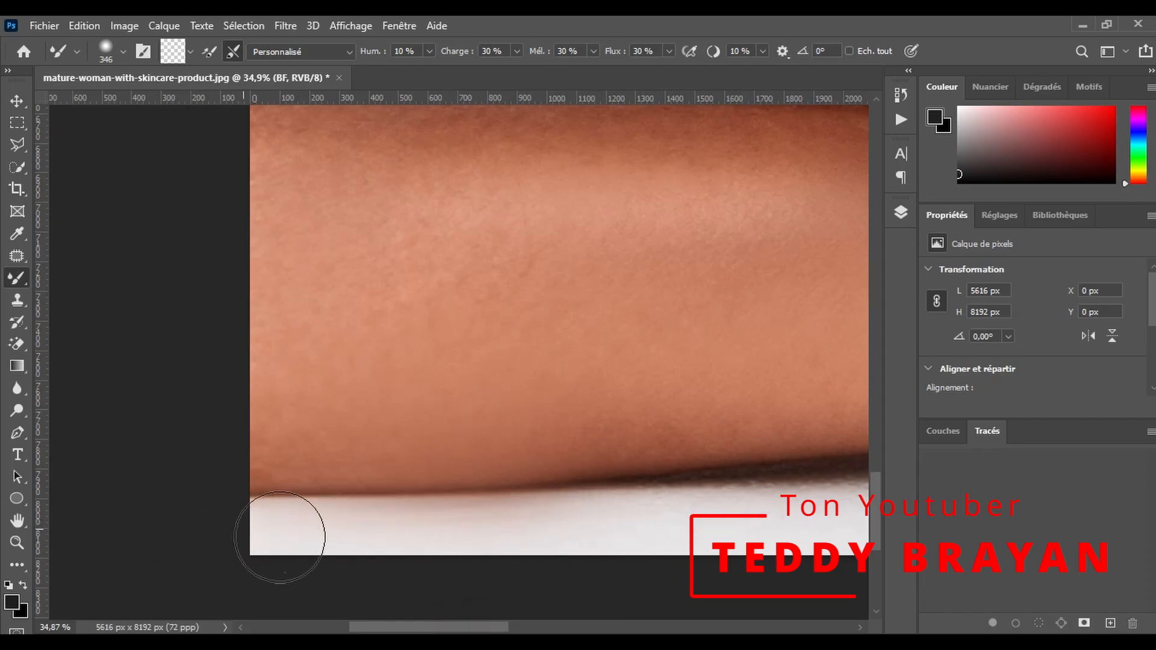
pyautogui.hscroll(9, 421, 542)
pyautogui.scroll(-1, 572, 561)
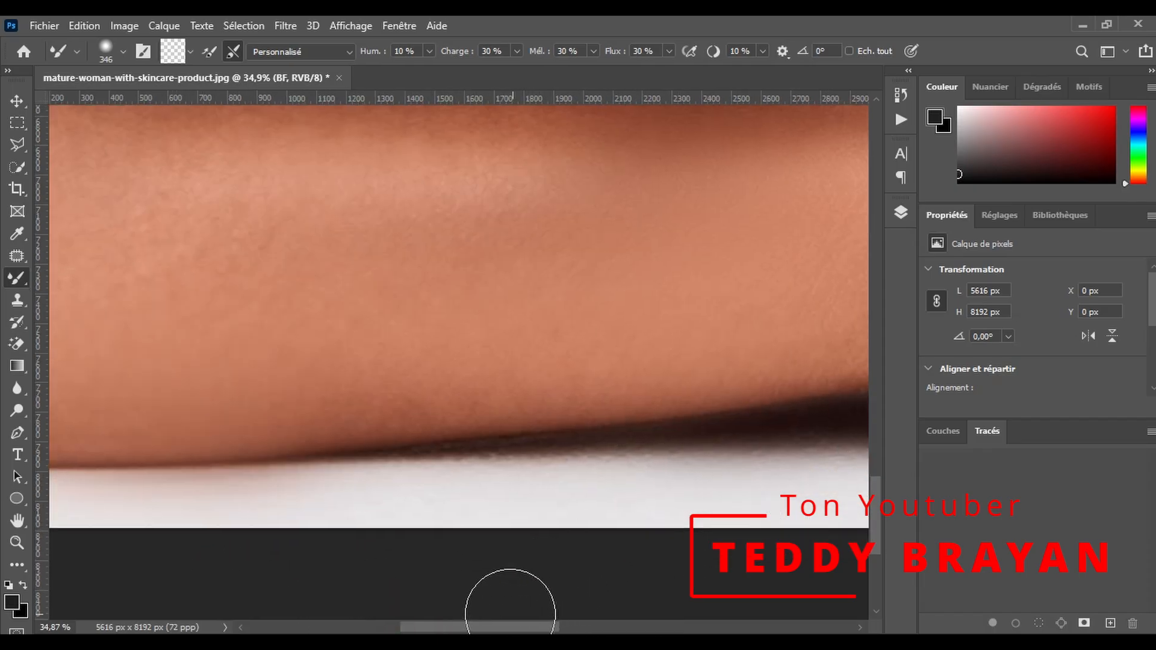
# - Blend the remaining uneven tones on the wrist and the lower side of the hand with the Mixer Brush
pyautogui.hscroll(6, 524, 591)
pyautogui.hscroll(14, 560, 603)
pyautogui.moveTo(248, 286); pyautogui.dragTo(281, 284)
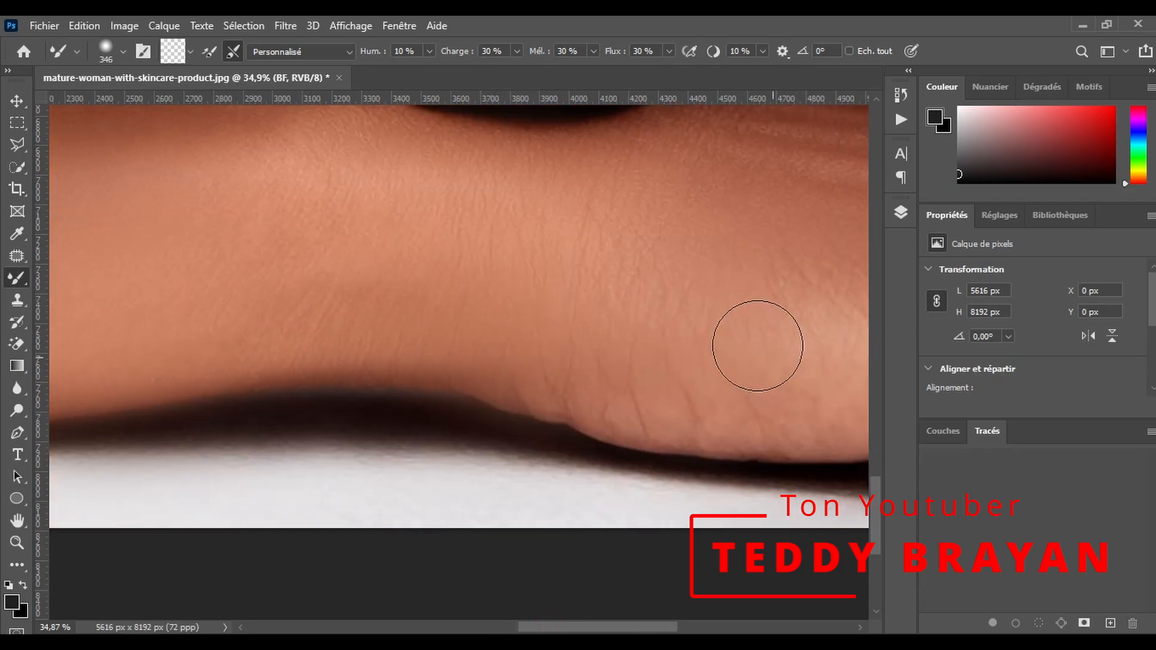
pyautogui.scroll(-2, 760, 347)
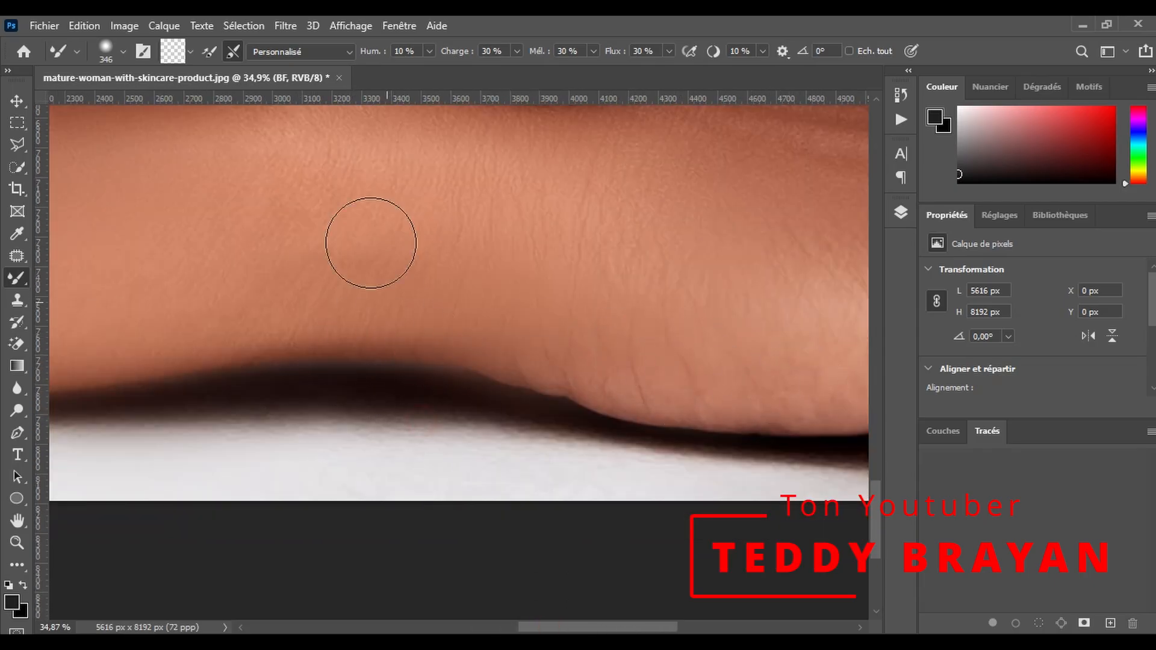
# - Smooth the reflections on the black bottle's body, collar and dropper with the 346 px Mixer Brush
pyautogui.scroll(10, 379, 292)
pyautogui.scroll(8, 436, 410)
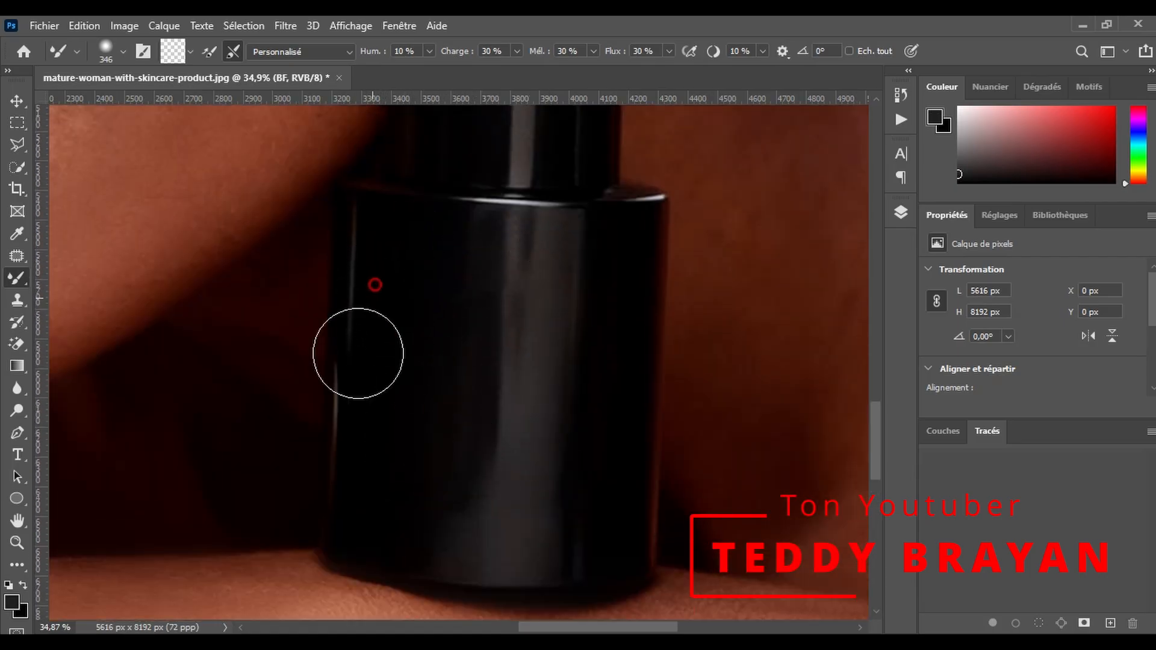
pyautogui.scroll(5, 496, 302)
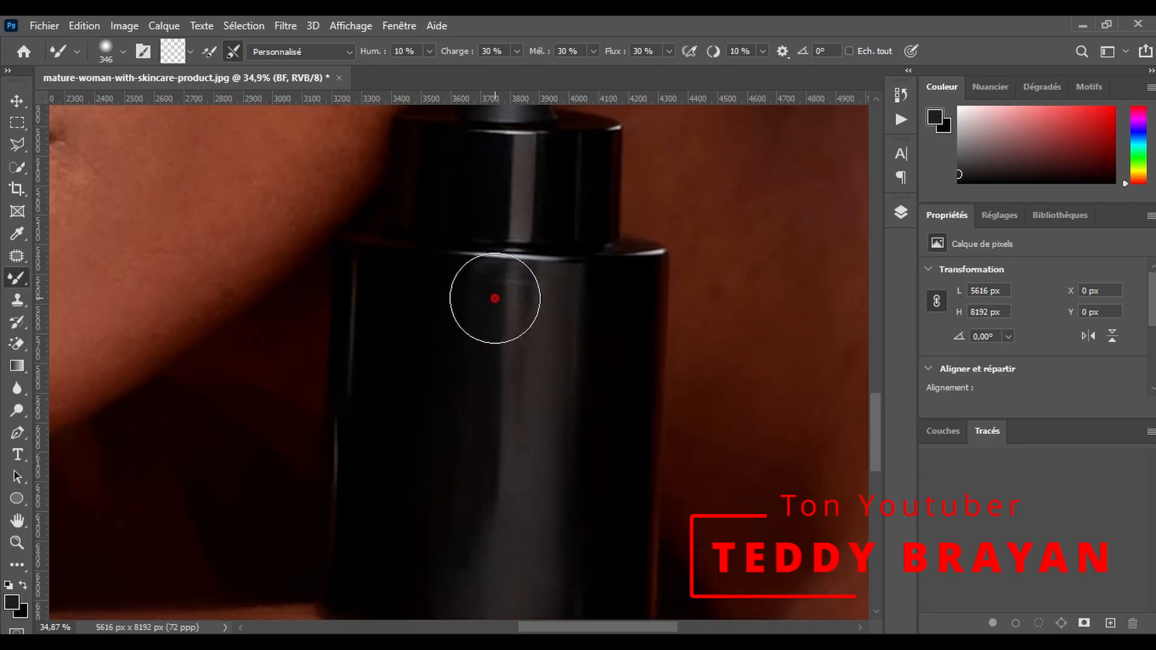
pyautogui.scroll(2, 529, 302)
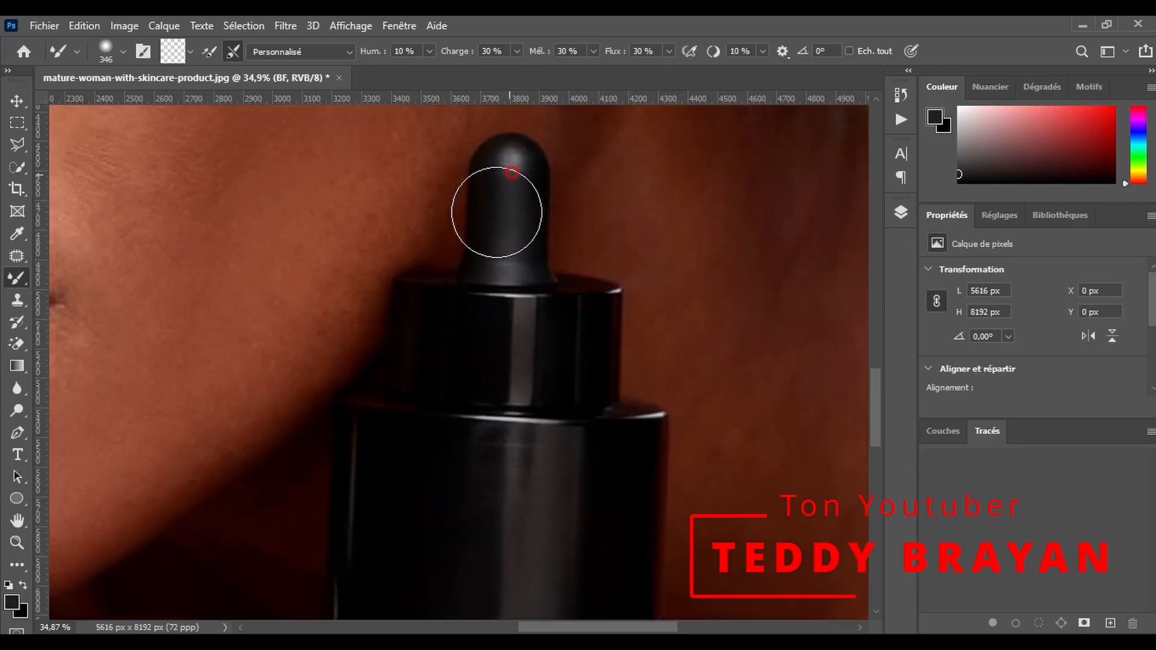
pyautogui.scroll(-3, 594, 392)
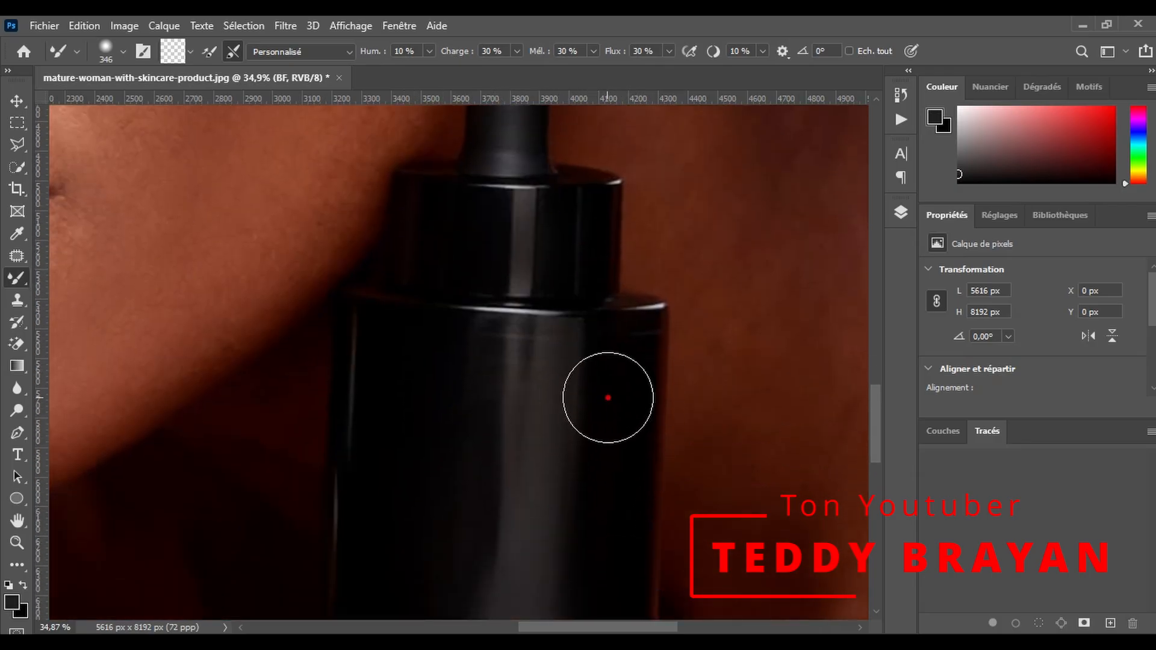
pyautogui.scroll(-1, 492, 304)
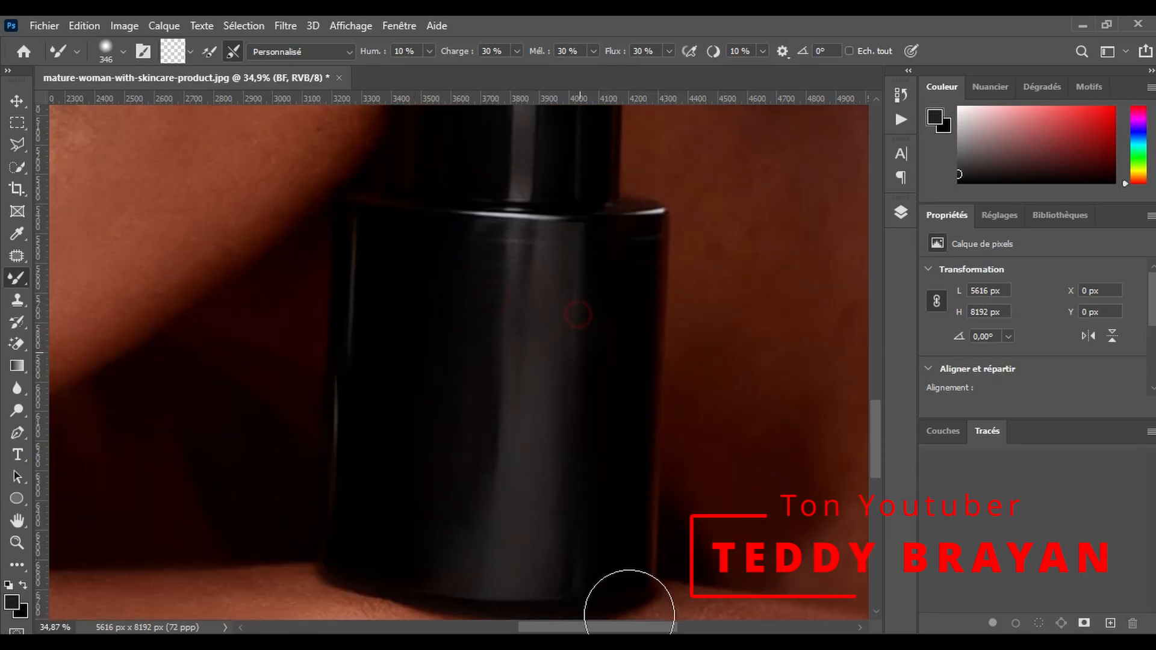
# - Enlarge the Mixer Brush to 564 px and smooth the dark skin between the bottle and the image's right edge
pyautogui.scroll(-3, 608, 593)
pyautogui.hscroll(5, 626, 575)
pyautogui.scroll(3, 638, 545)
pyautogui.moveTo(549, 551); pyautogui.dragTo(446, 472)
pyautogui.scroll(1, 439, 484)
pyautogui.moveTo(392, 557)
pyautogui.mouseDown()
pyautogui.moveTo(421, 440)
pyautogui.moveTo(537, 324)
pyautogui.mouseUp()
pyautogui.moveTo(482, 380); pyautogui.dragTo(621, 281)
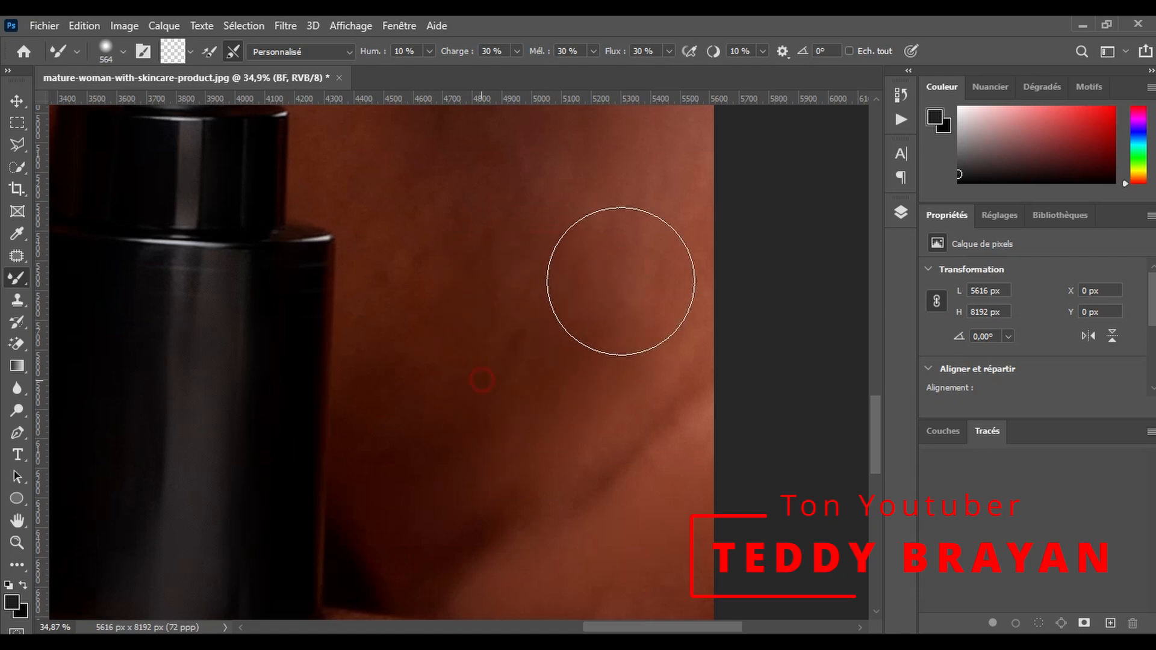
pyautogui.scroll(-2, 552, 310)
pyautogui.scroll(7, 400, 486)
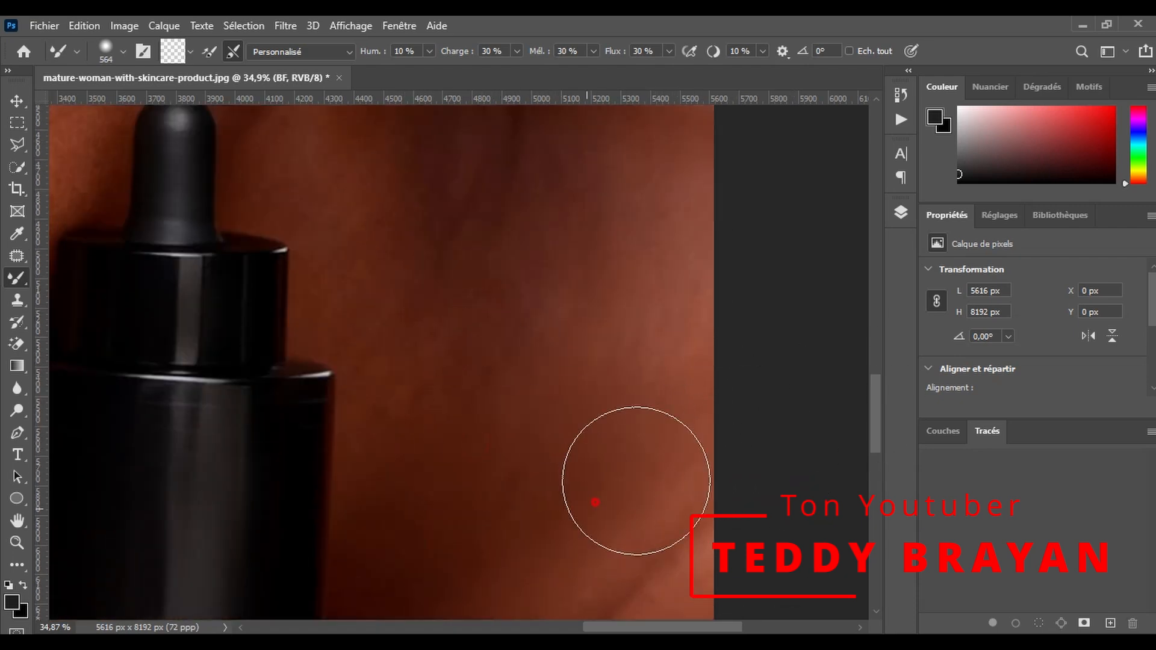
# - Continue smoothing the upper shoulder and the base of the neck with the Mixer Brush at 564 px
pyautogui.scroll(3, 470, 404)
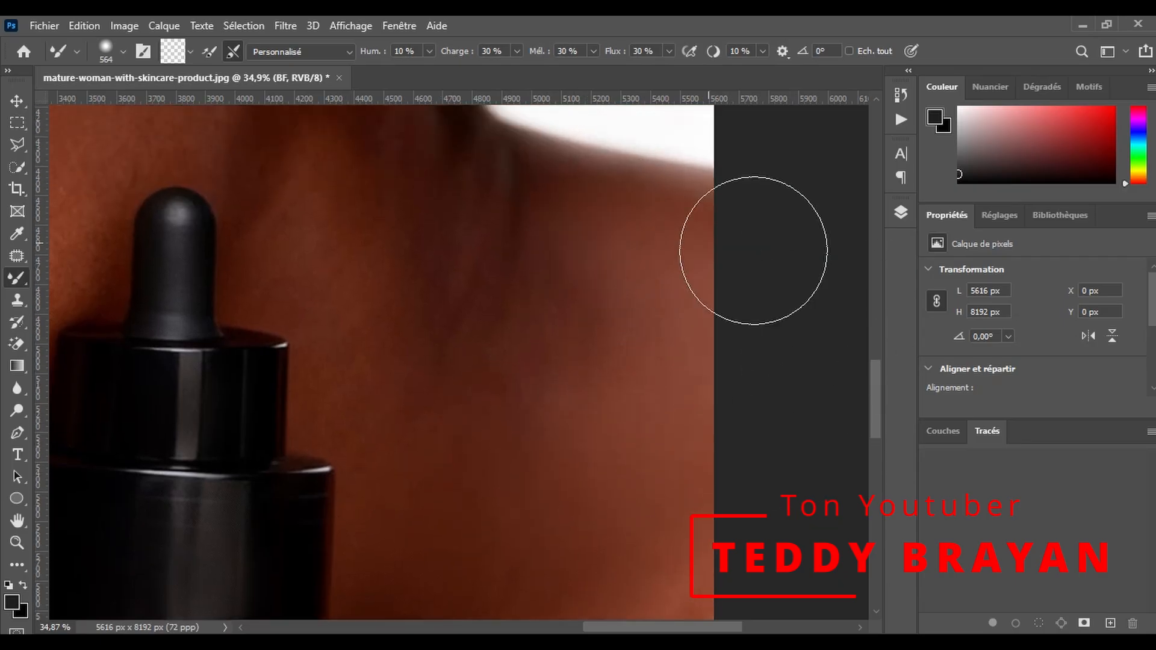
pyautogui.scroll(2, 401, 373)
pyautogui.scroll(2, 416, 277)
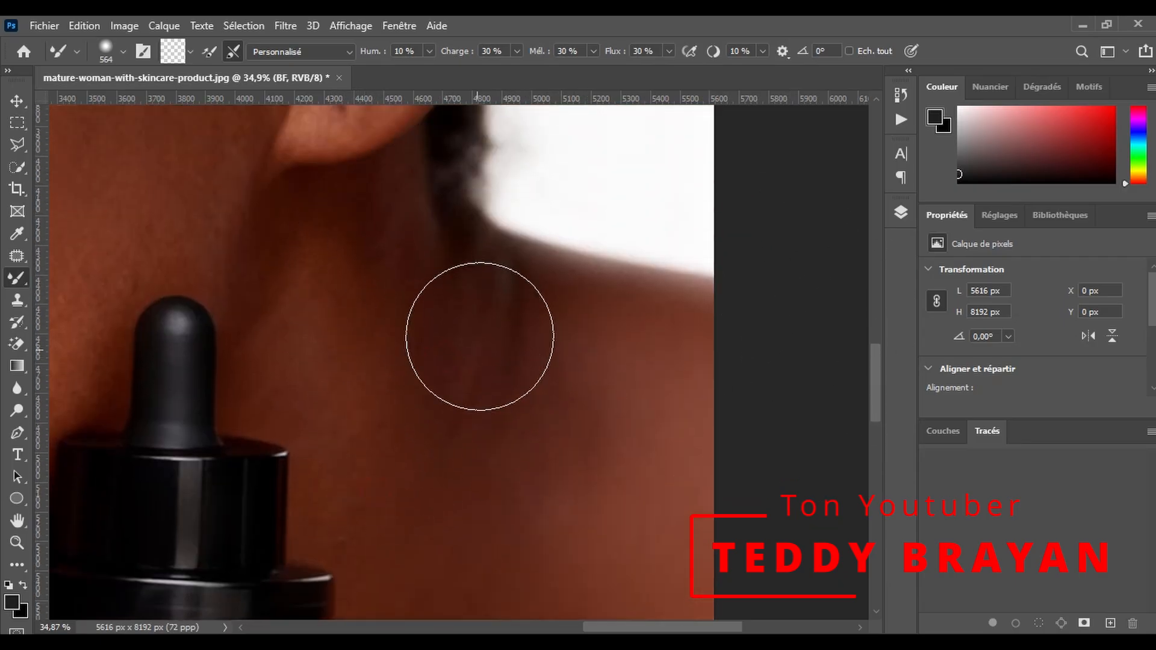
pyautogui.scroll(2, 422, 361)
# - Reduce the Mixer Brush to 420 px and smooth the neck below the earlobe and the jaw beside the ear
pyautogui.moveTo(188, 334); pyautogui.dragTo(165, 355)
pyautogui.scroll(1, 362, 277)
pyautogui.moveTo(398, 325)
pyautogui.mouseDown()
pyautogui.moveTo(447, 440)
pyautogui.moveTo(507, 482)
pyautogui.mouseUp()
pyautogui.moveTo(498, 413)
pyautogui.mouseDown()
pyautogui.moveTo(499, 387)
pyautogui.moveTo(402, 426)
pyautogui.mouseUp()
pyautogui.moveTo(314, 359); pyautogui.dragTo(252, 403)
pyautogui.scroll(5, 252, 403)
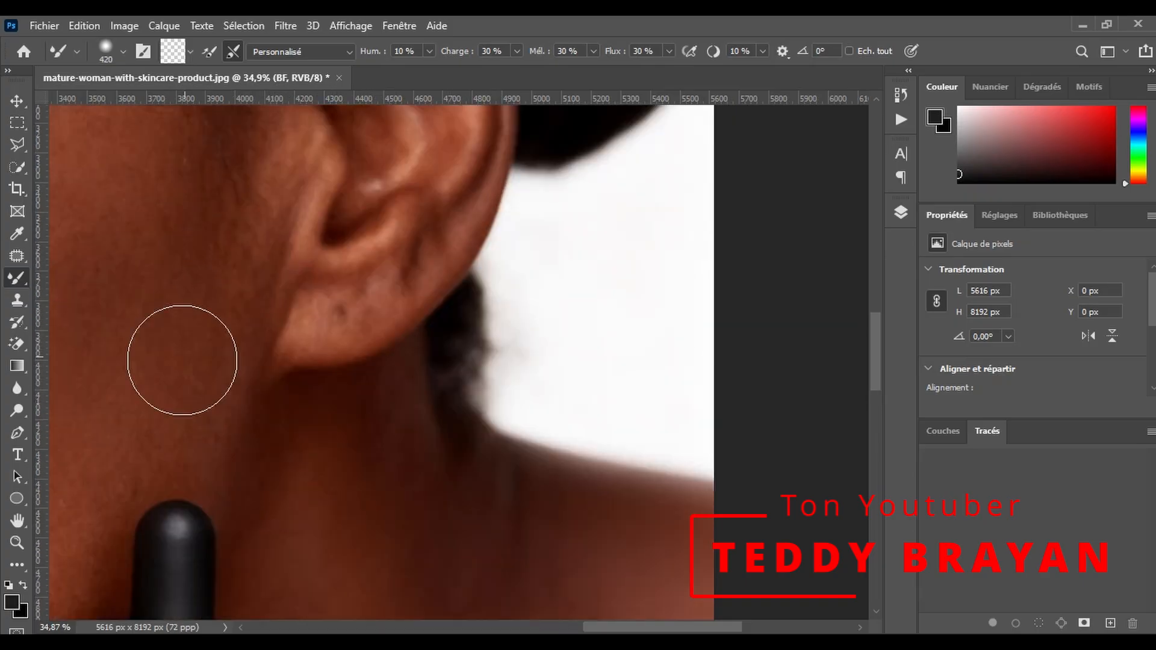
pyautogui.scroll(-2, 228, 305)
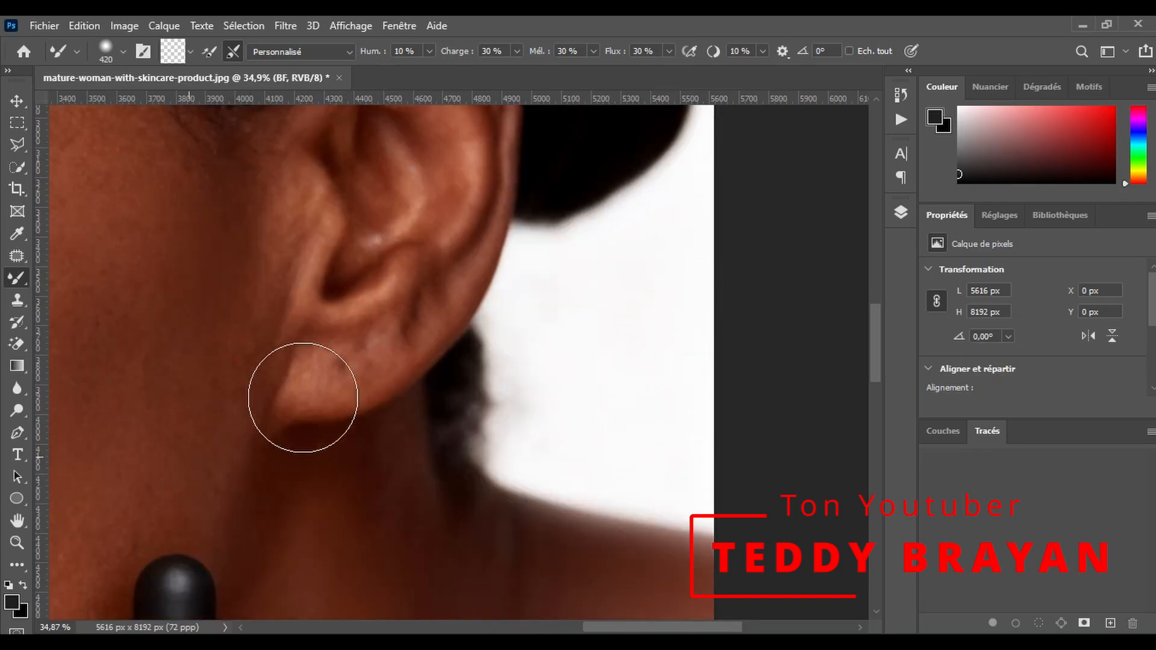
# - Reduce the Mixer Brush to 340 px and smooth the ear from the lobe up to the upper rim
pyautogui.scroll(4, 343, 365)
pyautogui.rightClick(311, 371)
pyautogui.moveTo(249, 339); pyautogui.dragTo(212, 352)
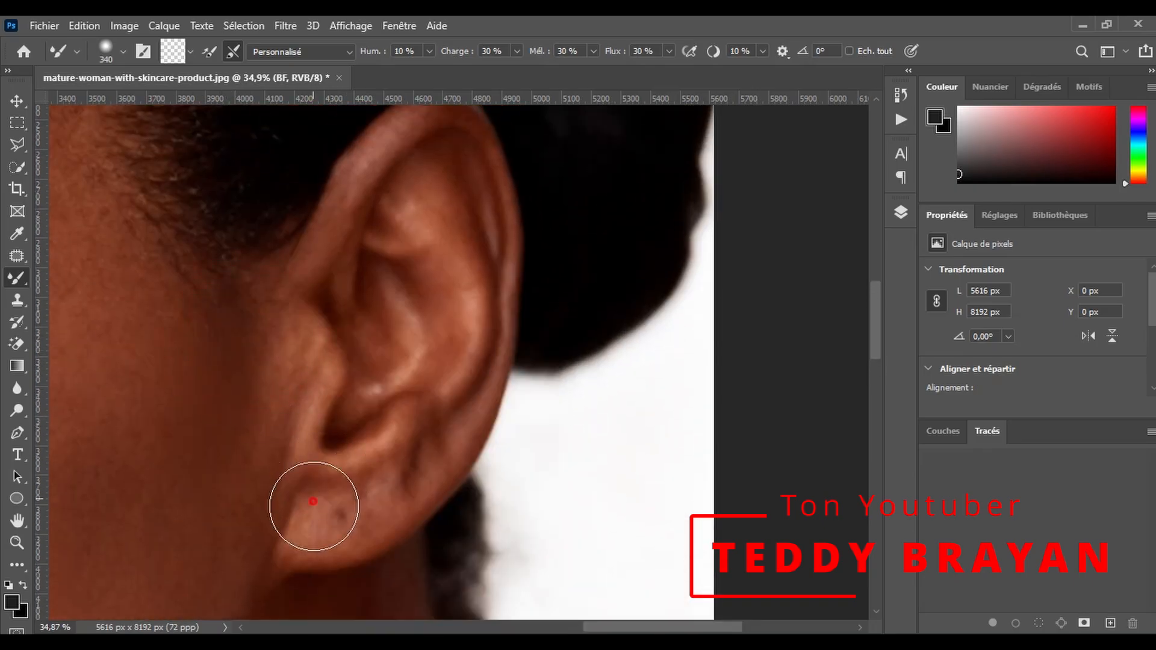
pyautogui.scroll(1, 374, 344)
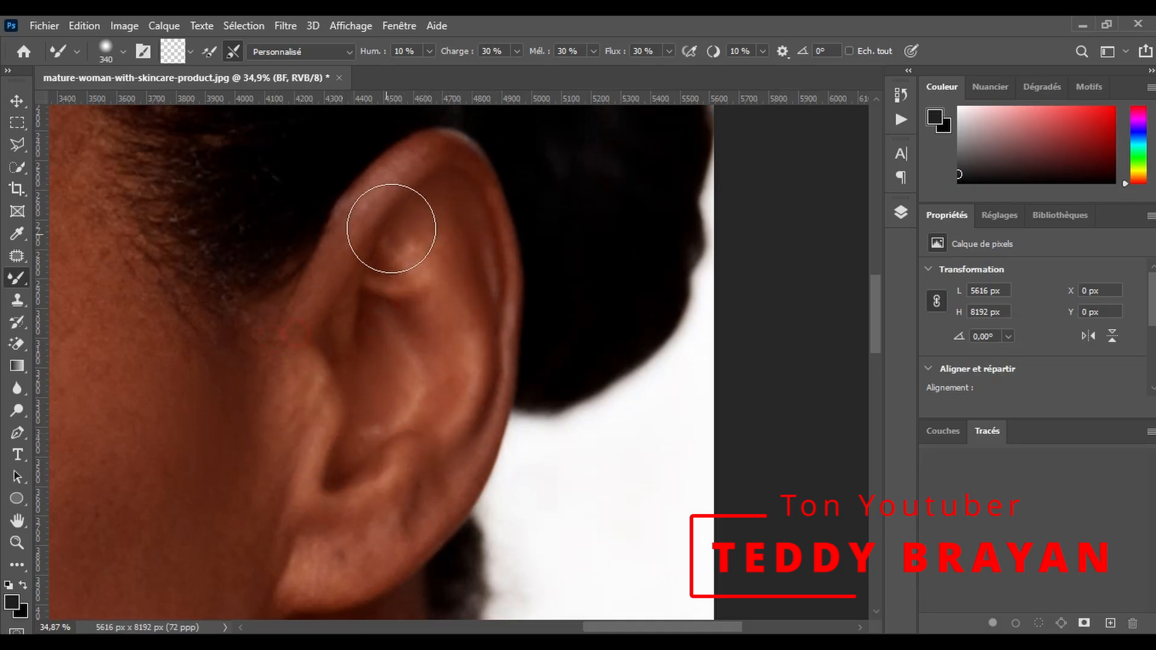
pyautogui.scroll(-1, 463, 401)
pyautogui.scroll(-1, 229, 329)
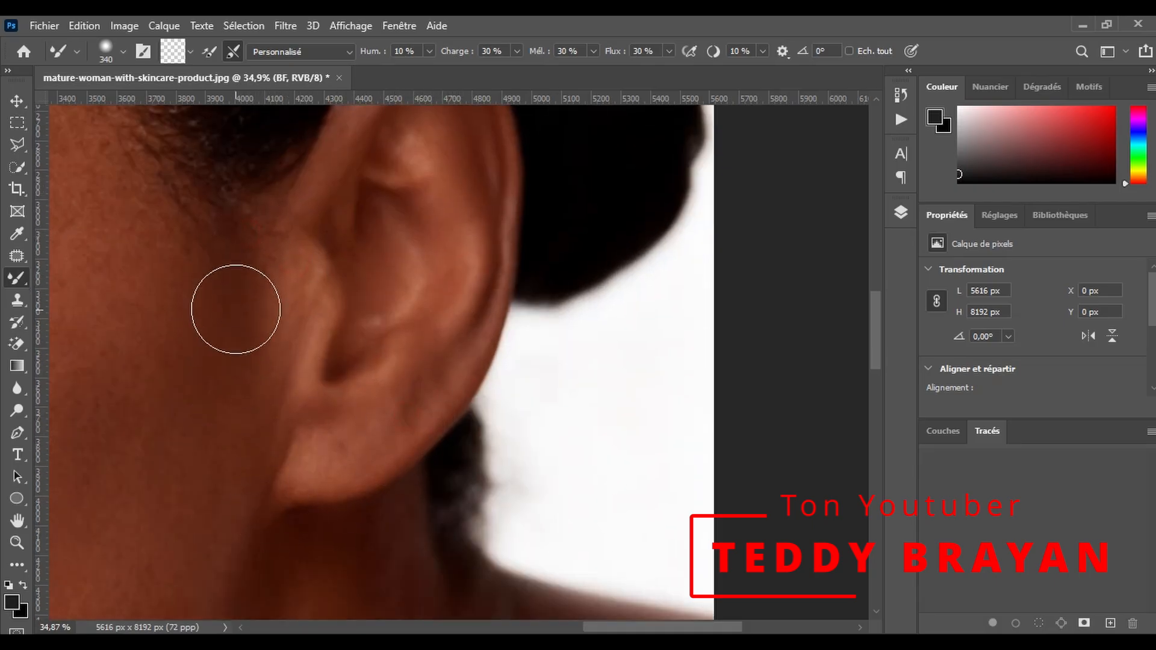
# - Smooth the temple between the eye and the hairline, up to the side of the forehead, with the Mixer Brush
pyautogui.moveTo(626, 628); pyautogui.dragTo(559, 627)
pyautogui.scroll(2, 454, 346)
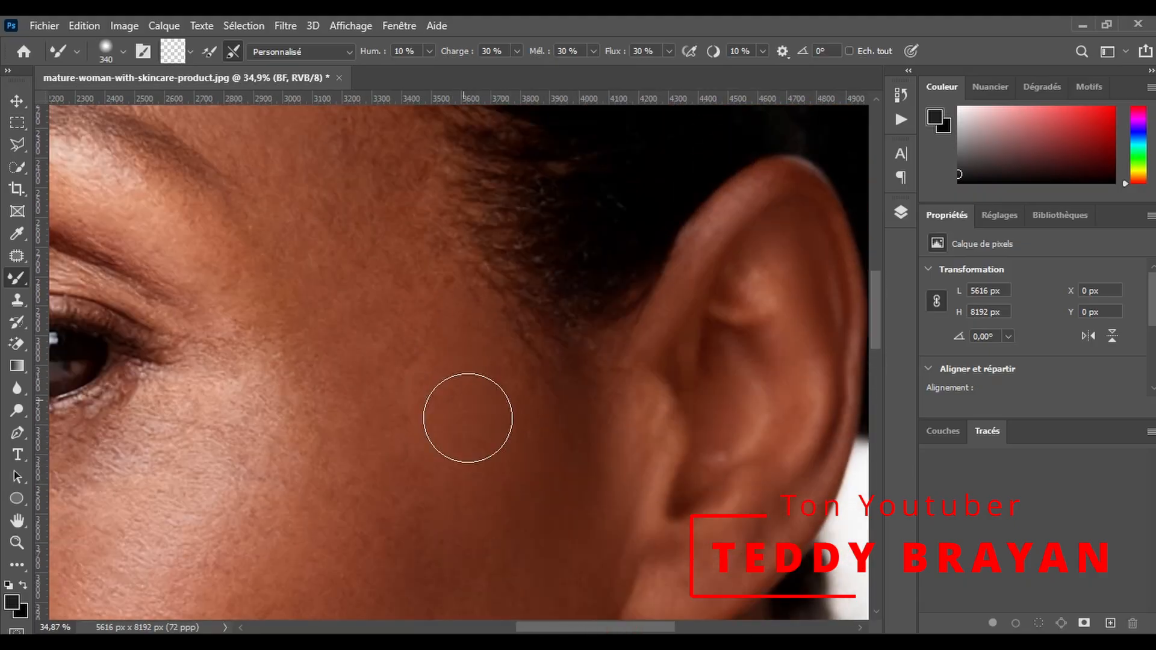
pyautogui.scroll(3, 443, 319)
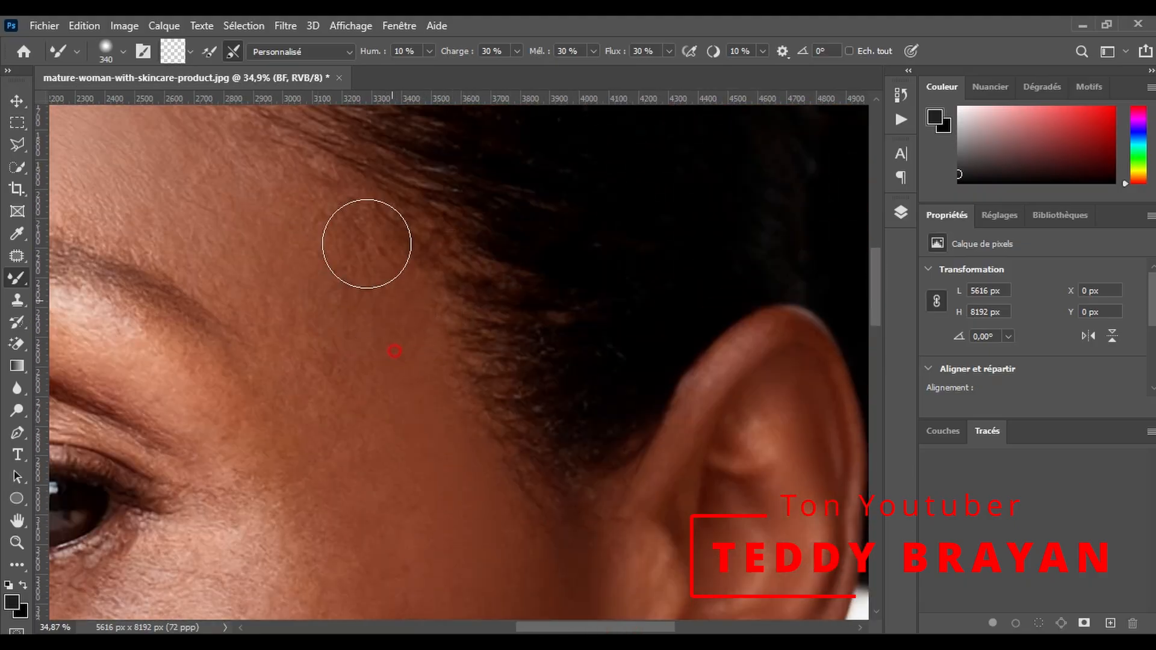
pyautogui.scroll(2, 319, 365)
pyautogui.scroll(-1, 342, 415)
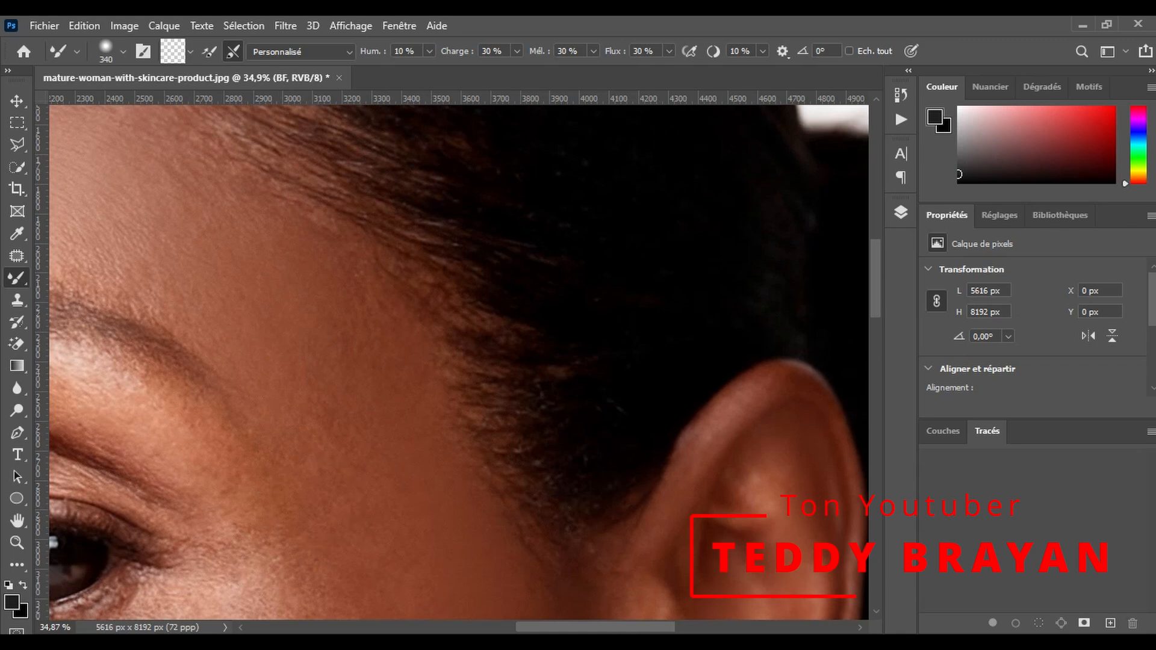
# - Enlarge the Mixer Brush to 398 px and smooth the upper cheek below and beside the near eye
pyautogui.moveTo(569, 626); pyautogui.dragTo(524, 626)
pyautogui.scroll(-3, 470, 516)
pyautogui.scroll(-4, 495, 413)
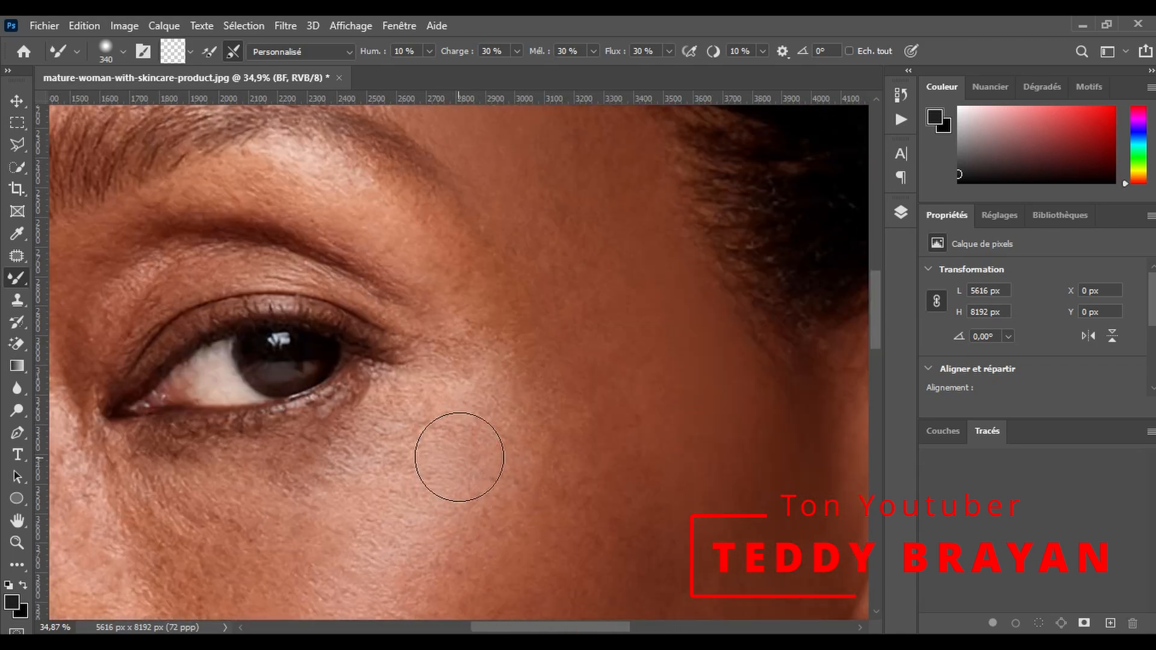
pyautogui.moveTo(247, 386)
pyautogui.mouseDown()
pyautogui.moveTo(168, 365)
pyautogui.moveTo(349, 310)
pyautogui.mouseUp()
pyautogui.moveTo(506, 273); pyautogui.dragTo(431, 408)
pyautogui.moveTo(582, 373); pyautogui.dragTo(517, 404)
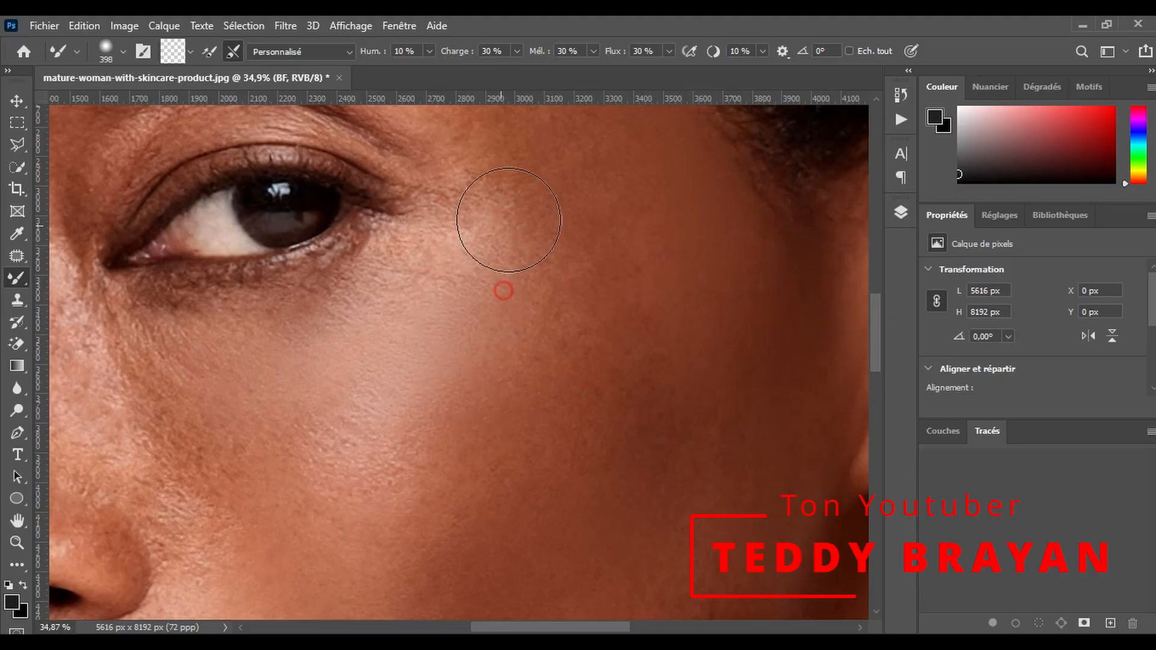
# - Smooth the near cheek with the Mixer Brush from below the eye down past the nostril toward the mouth
pyautogui.scroll(-1, 259, 494)
pyautogui.scroll(1, 397, 470)
pyautogui.moveTo(421, 477); pyautogui.dragTo(416, 390)
pyautogui.scroll(-1, 241, 442)
pyautogui.scroll(-1, 252, 415)
pyautogui.scroll(-1, 256, 326)
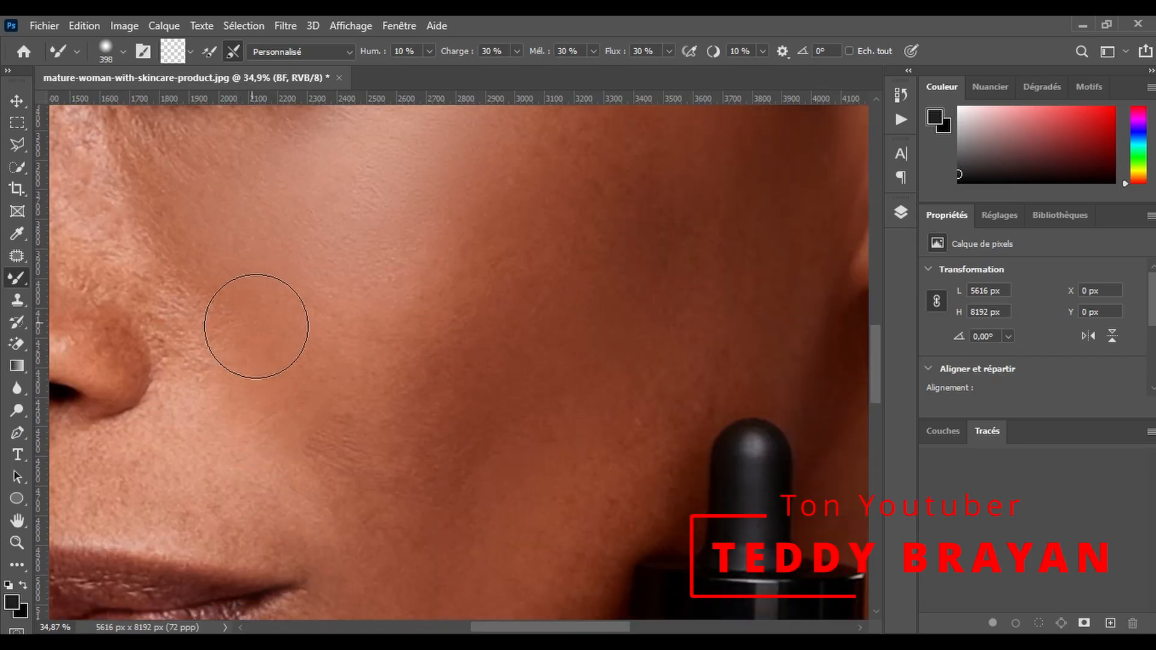
# - Smooth the skin above the upper lip and the nose from its bridge to the tip at 398 px
pyautogui.moveTo(485, 631); pyautogui.dragTo(442, 631)
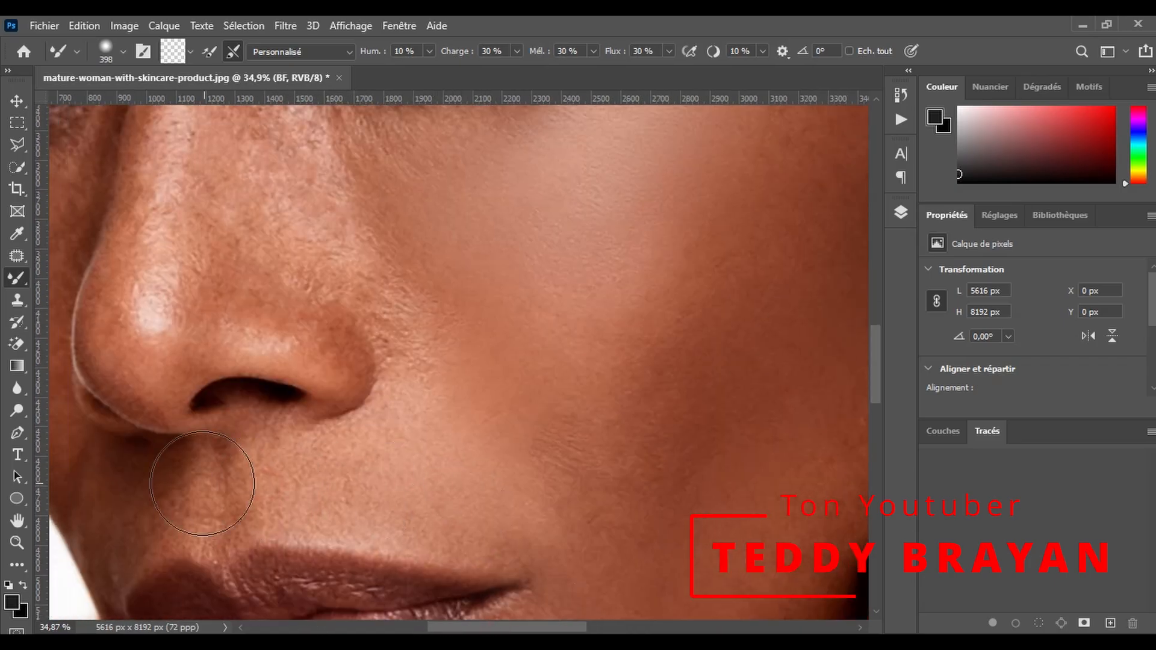
pyautogui.scroll(3, 226, 495)
pyautogui.moveTo(292, 240)
pyautogui.mouseDown()
pyautogui.moveTo(268, 227)
pyautogui.moveTo(283, 269)
pyautogui.moveTo(246, 313)
pyautogui.mouseUp()
pyautogui.moveTo(201, 371); pyautogui.dragTo(149, 530)
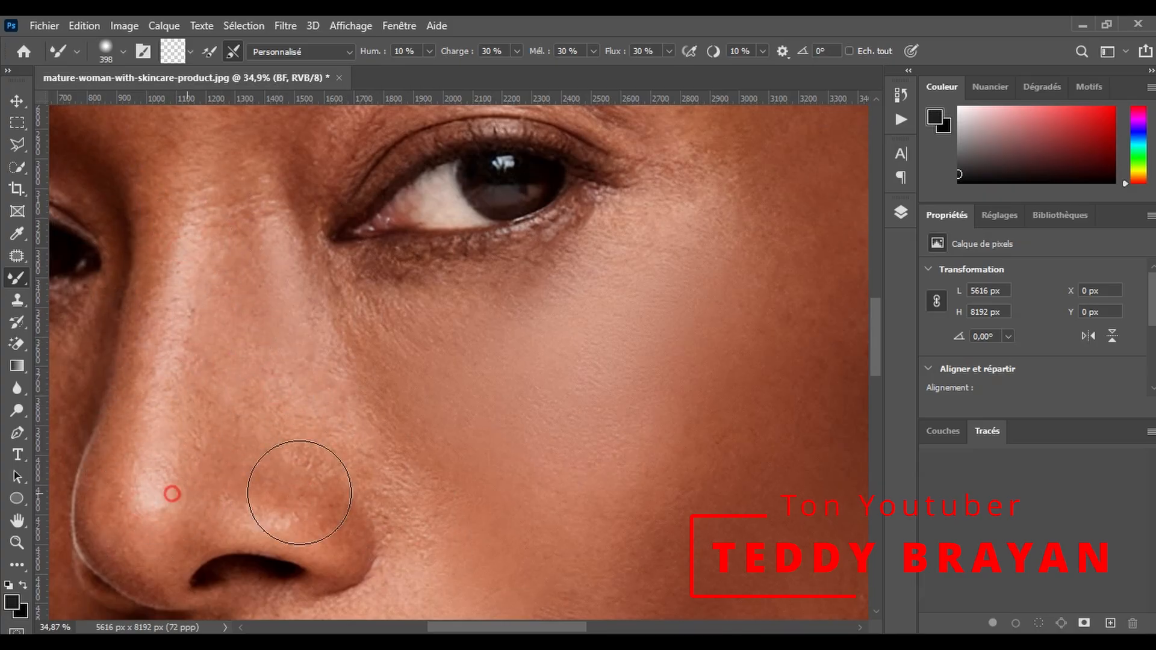
# - Reduce the Mixer Brush to 277 px and smooth the near eyebrow from its inner end to its tail
pyautogui.scroll(1, 289, 383)
pyautogui.scroll(3, 452, 382)
pyautogui.scroll(1, 441, 502)
pyautogui.moveTo(387, 468); pyautogui.dragTo(359, 464)
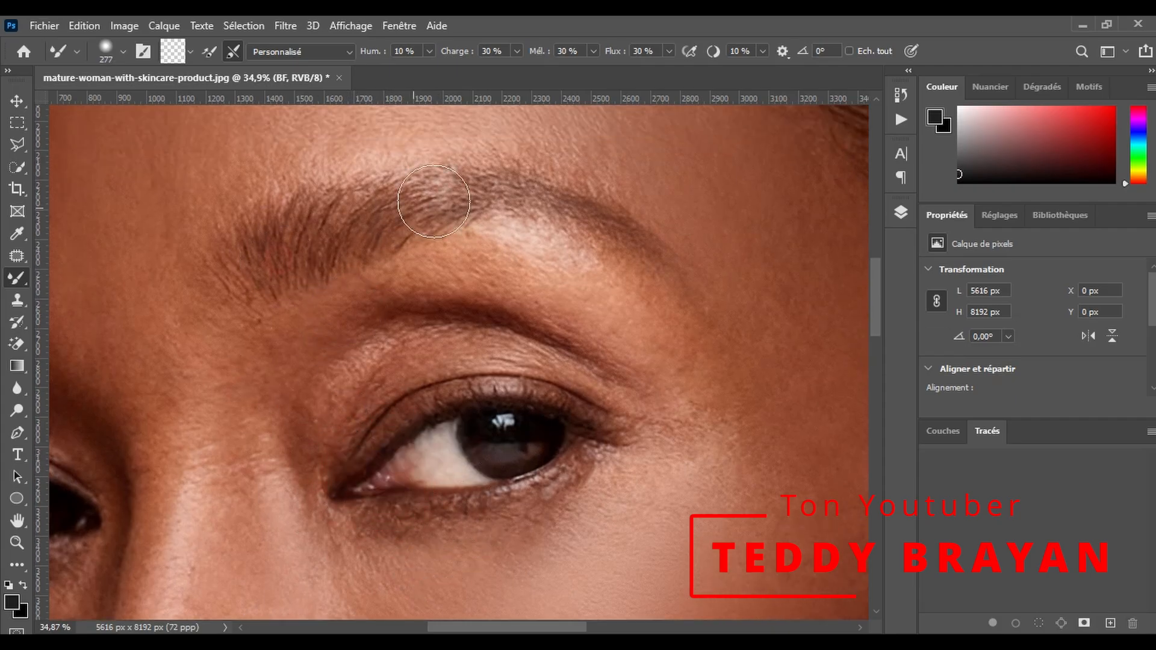
pyautogui.moveTo(414, 208); pyautogui.dragTo(650, 266)
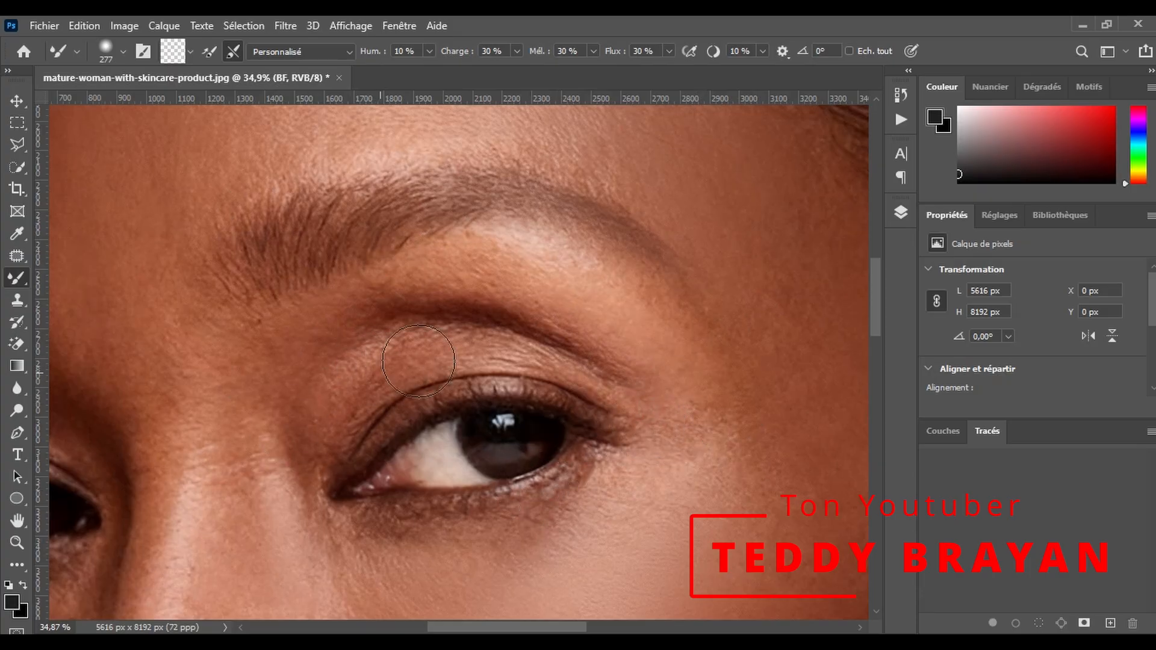
# - Smooth the upper eyelid, the top of the nose bridge and the skin under the near eye's outer corner
pyautogui.scroll(-1, 229, 463)
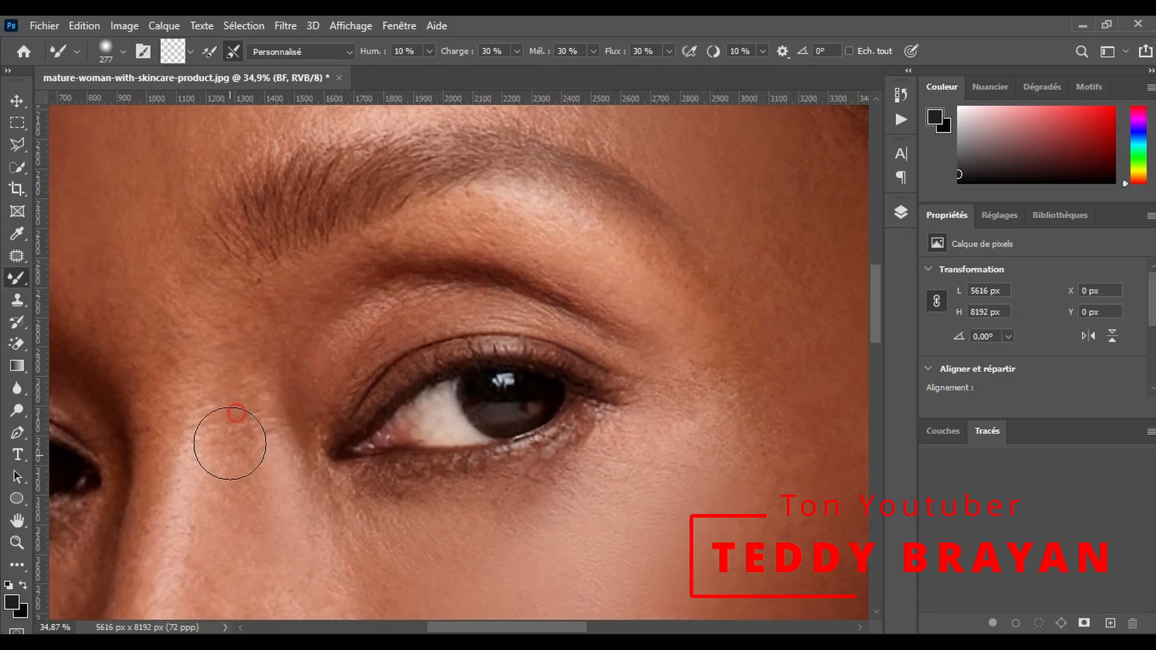
pyautogui.scroll(-5, 202, 466)
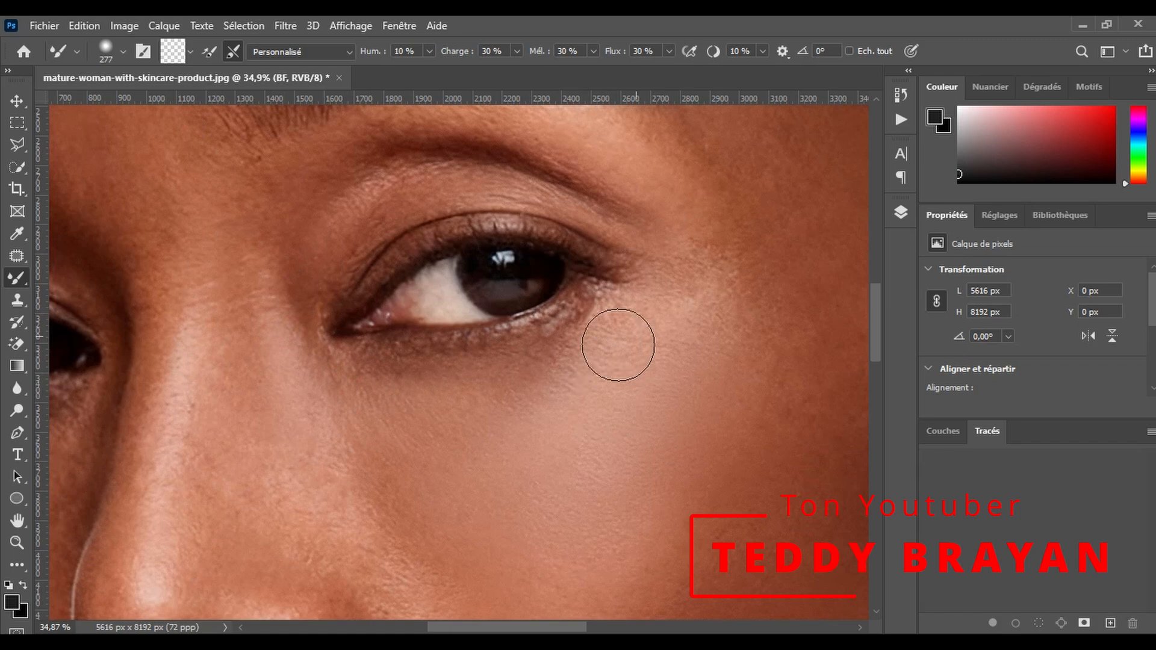
pyautogui.scroll(-2, 565, 274)
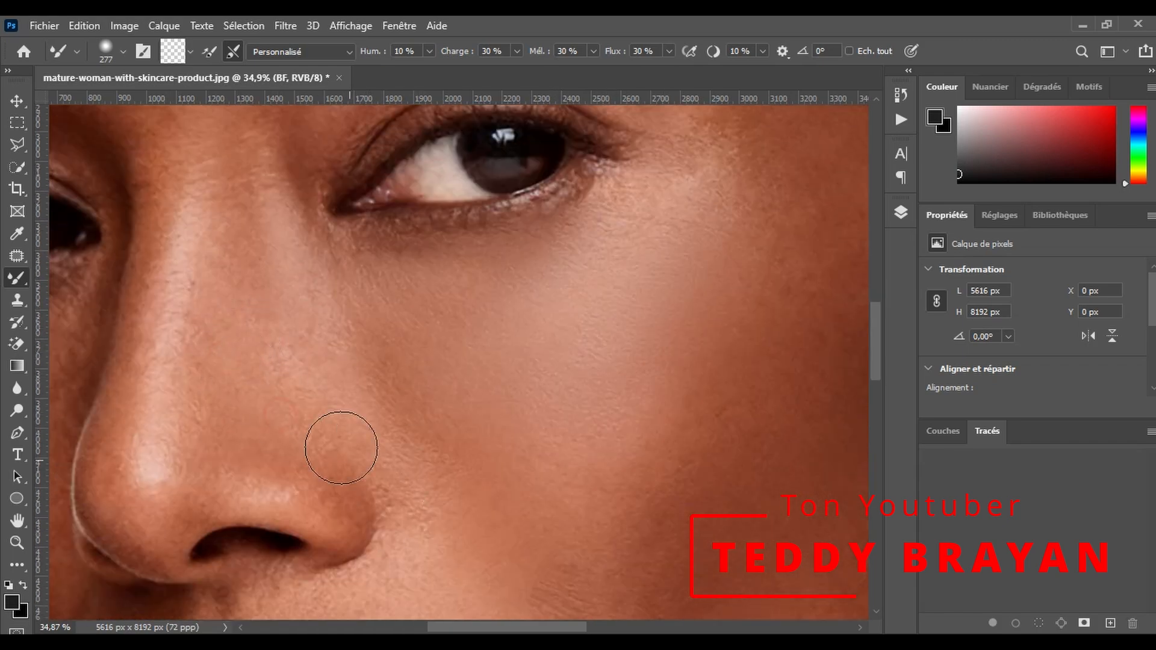
# - Smooth the side and ridge of the nose and the crease beside the nostril with the 277 px Mixer Brush
pyautogui.scroll(-2, 341, 448)
pyautogui.scroll(2, 209, 257)
pyautogui.moveTo(181, 297); pyautogui.dragTo(172, 401)
pyautogui.scroll(2, 221, 286)
pyautogui.scroll(-5, 212, 473)
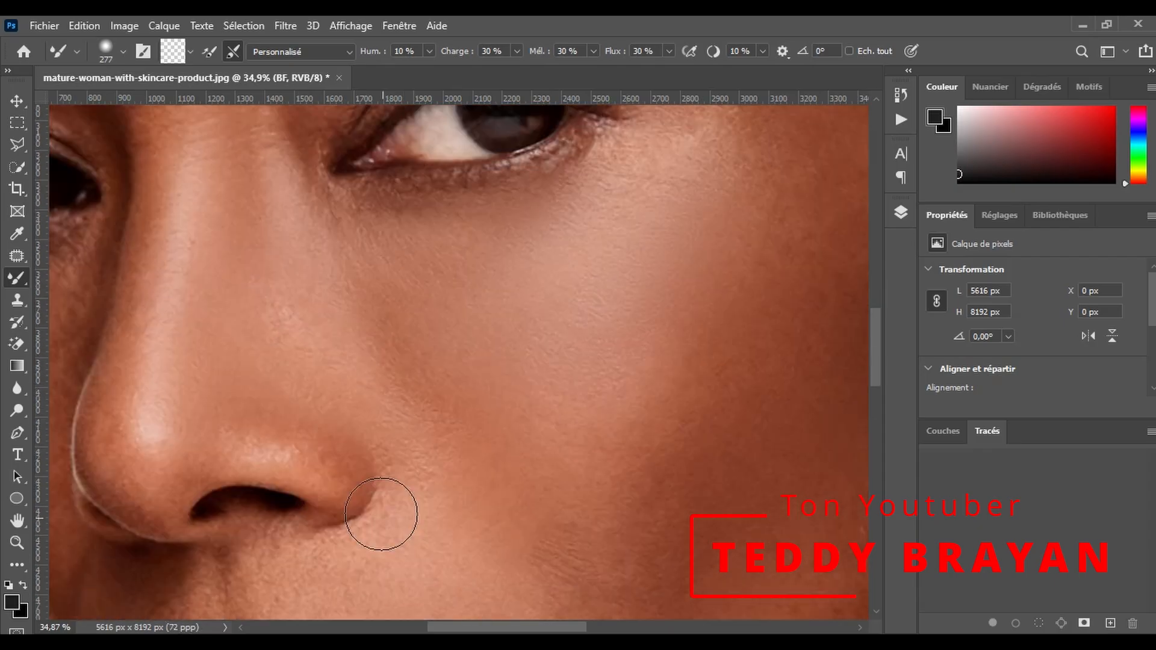
# - Reduce the Mixer Brush to 145 px and smooth the nose wing and the skin around the nostril
pyautogui.scroll(1, 424, 333)
pyautogui.rightClick(291, 328)
pyautogui.moveTo(343, 280); pyautogui.dragTo(282, 274)
pyautogui.moveTo(328, 293); pyautogui.dragTo(384, 325)
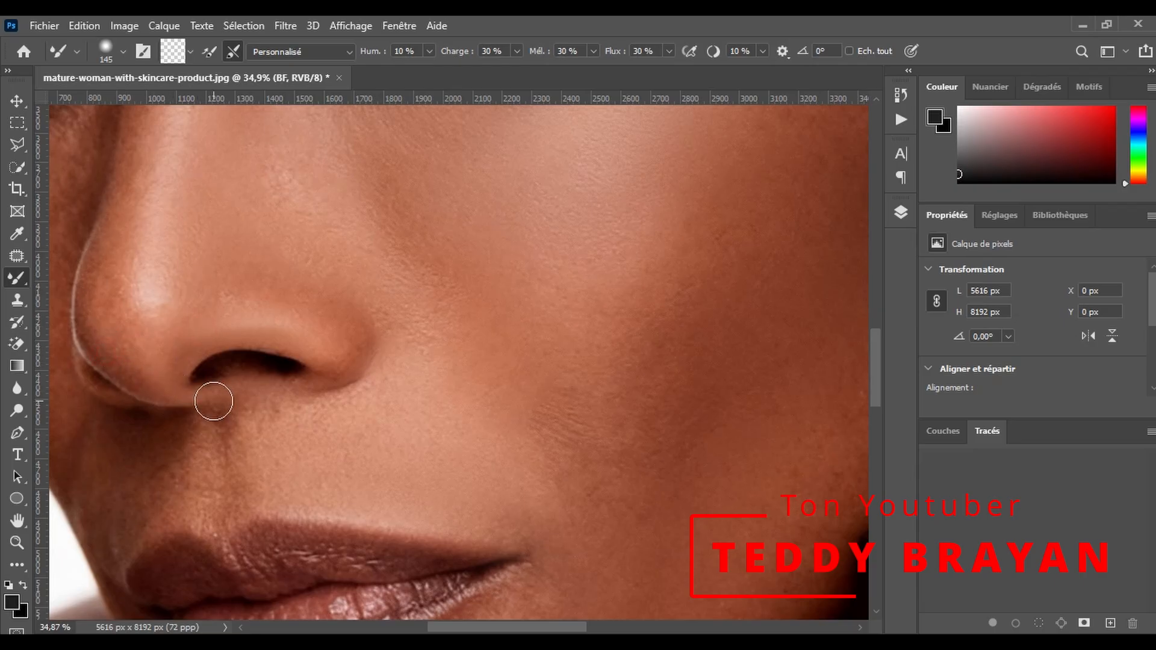
# - Smooth the area under the nose and the lips with the 145 px Mixer Brush
pyautogui.scroll(-1, 214, 410)
pyautogui.moveTo(535, 629); pyautogui.dragTo(485, 609)
pyautogui.scroll(-3, 473, 380)
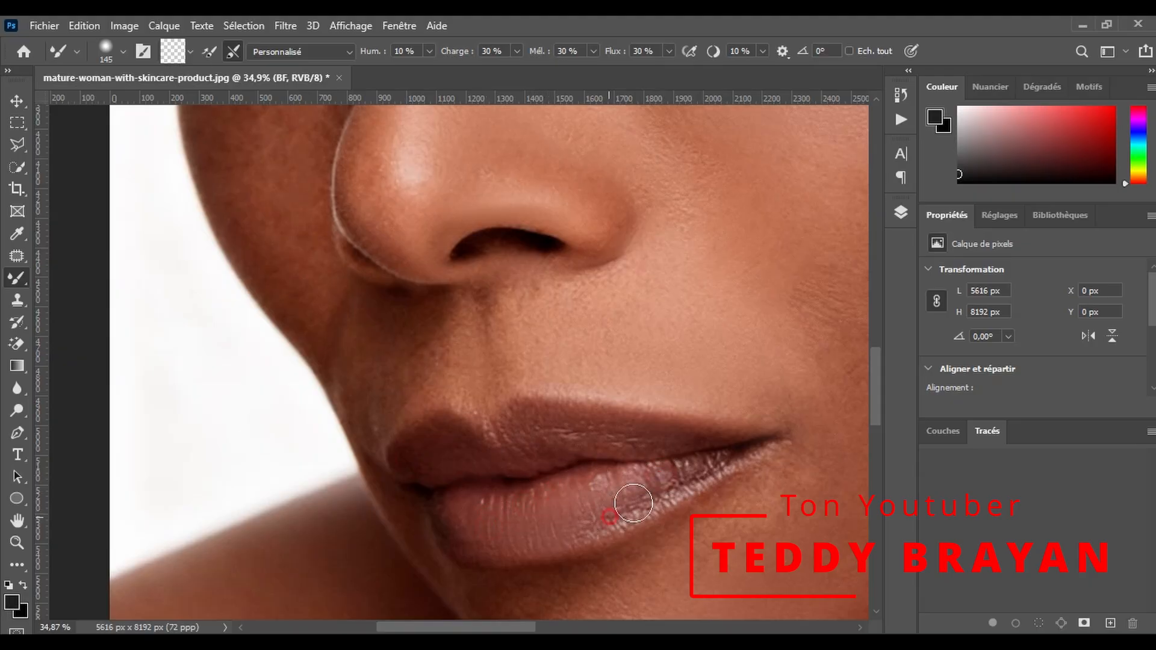
# - Enlarge the Mixer Brush to 220 px and smooth the chin and the skin below the lower lip
pyautogui.scroll(-5, 562, 540)
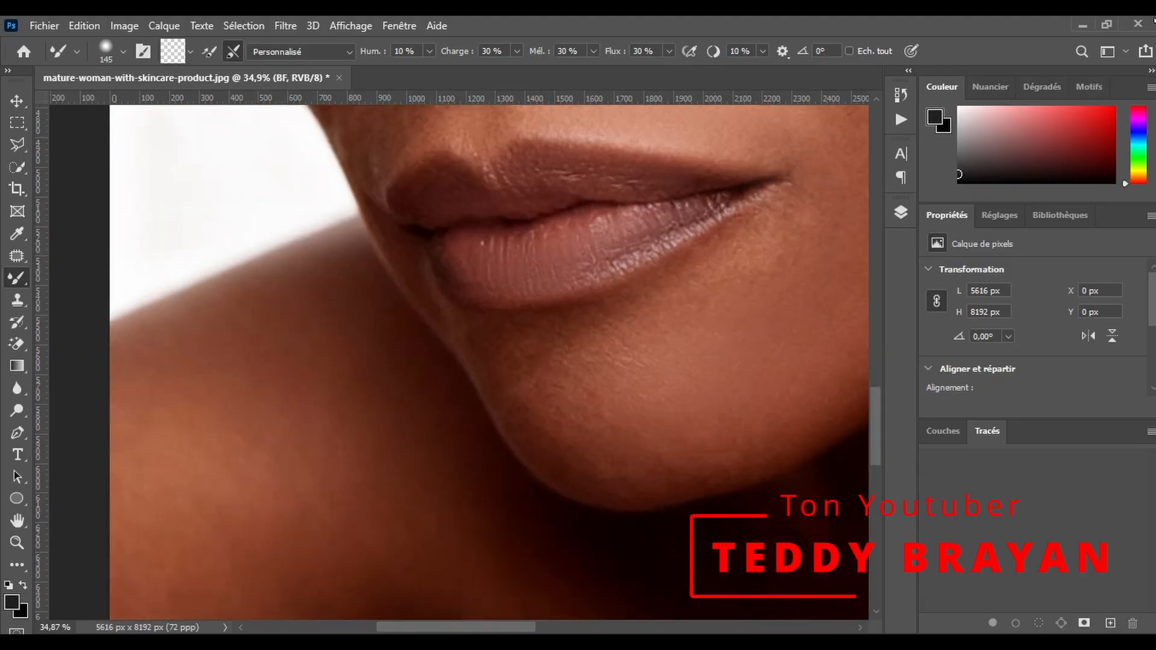
pyautogui.moveTo(663, 344); pyautogui.dragTo(671, 351)
pyautogui.scroll(1, 783, 211)
pyautogui.scroll(-5, 485, 331)
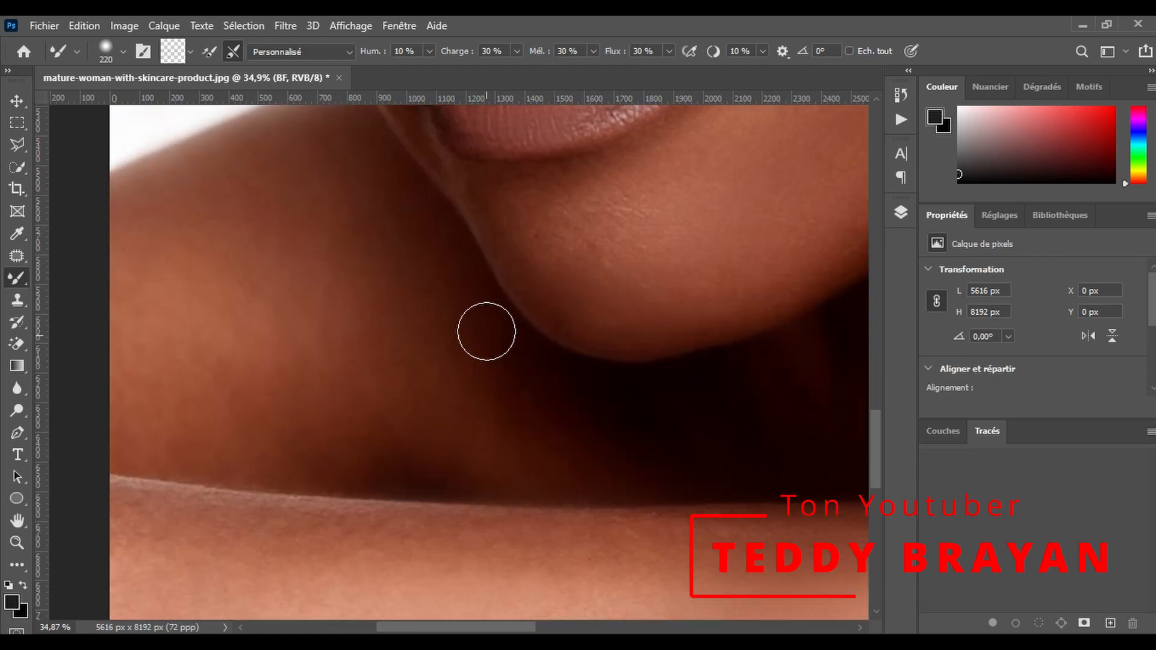
# - Smooth the far cheek from under the eye down to the far side of the upper lip and the mouth corner
pyautogui.scroll(7, 599, 287)
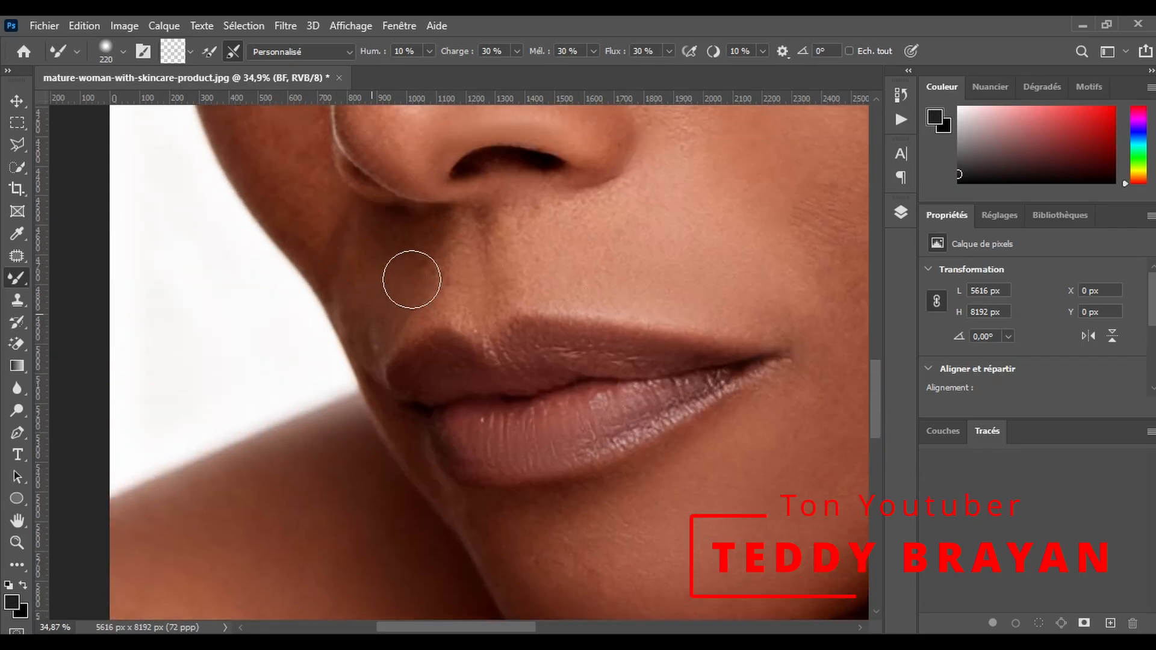
pyautogui.scroll(5, 362, 299)
pyautogui.scroll(2, 287, 240)
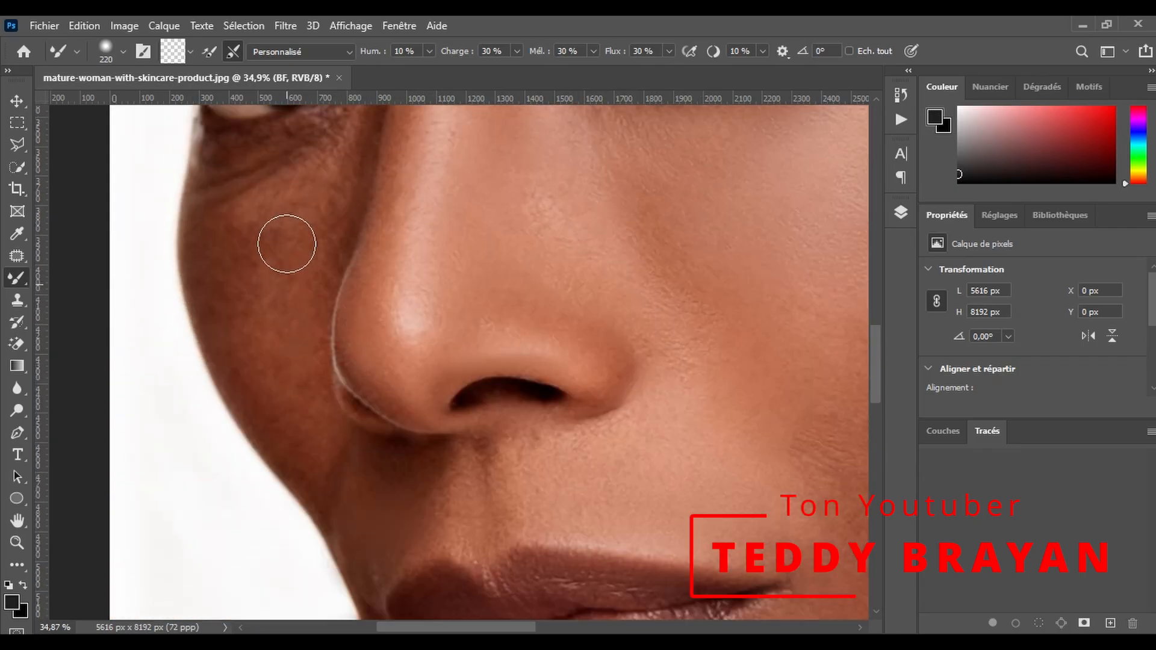
pyautogui.scroll(1, 229, 287)
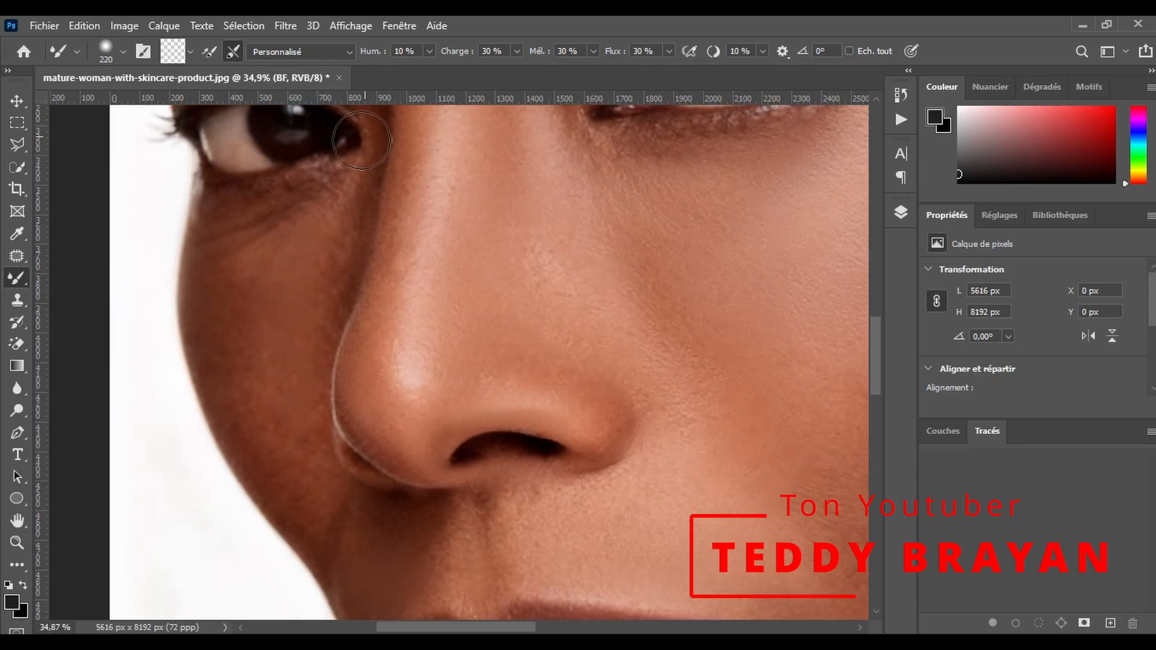
pyautogui.scroll(-2, 264, 312)
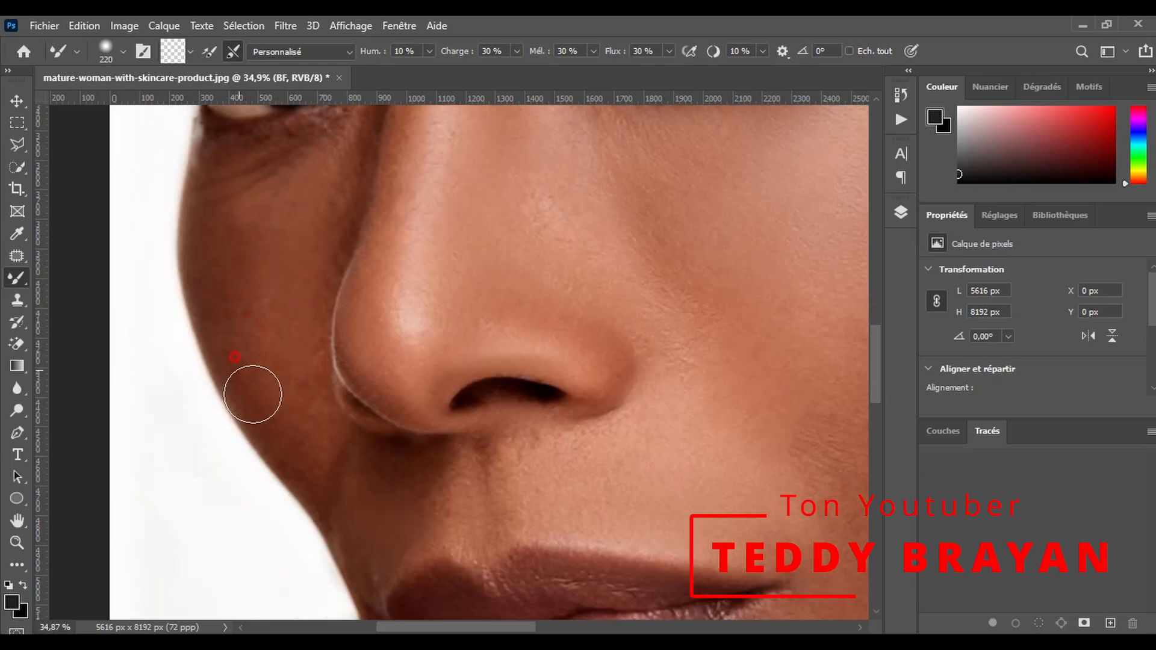
pyautogui.scroll(-1, 325, 373)
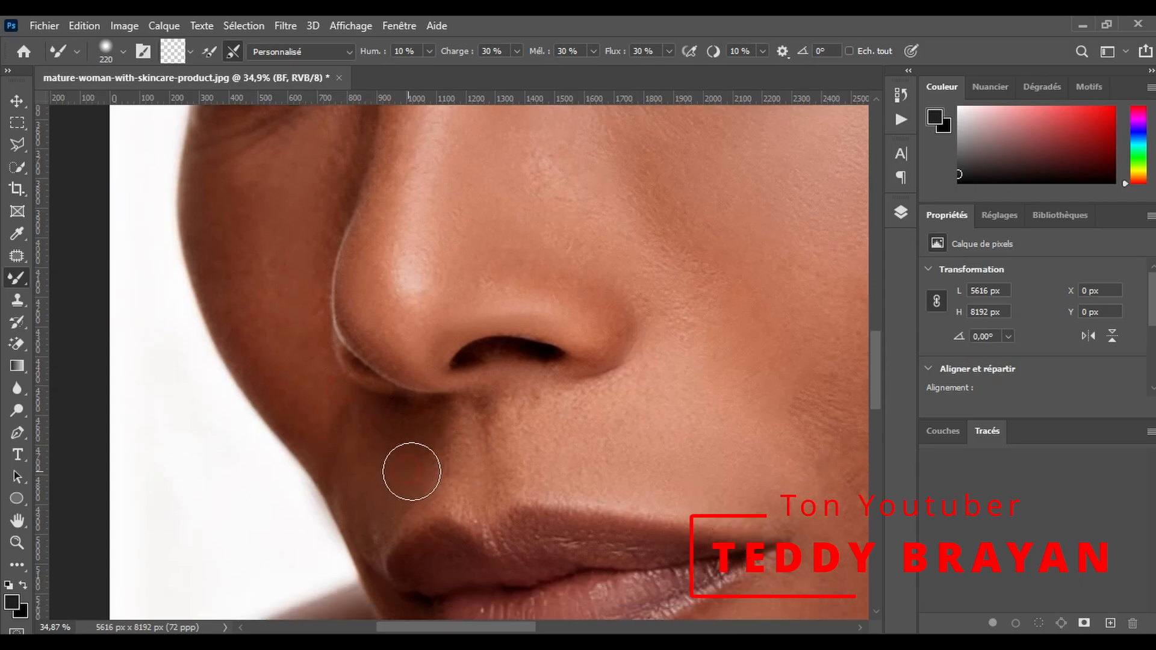
pyautogui.scroll(-4, 411, 472)
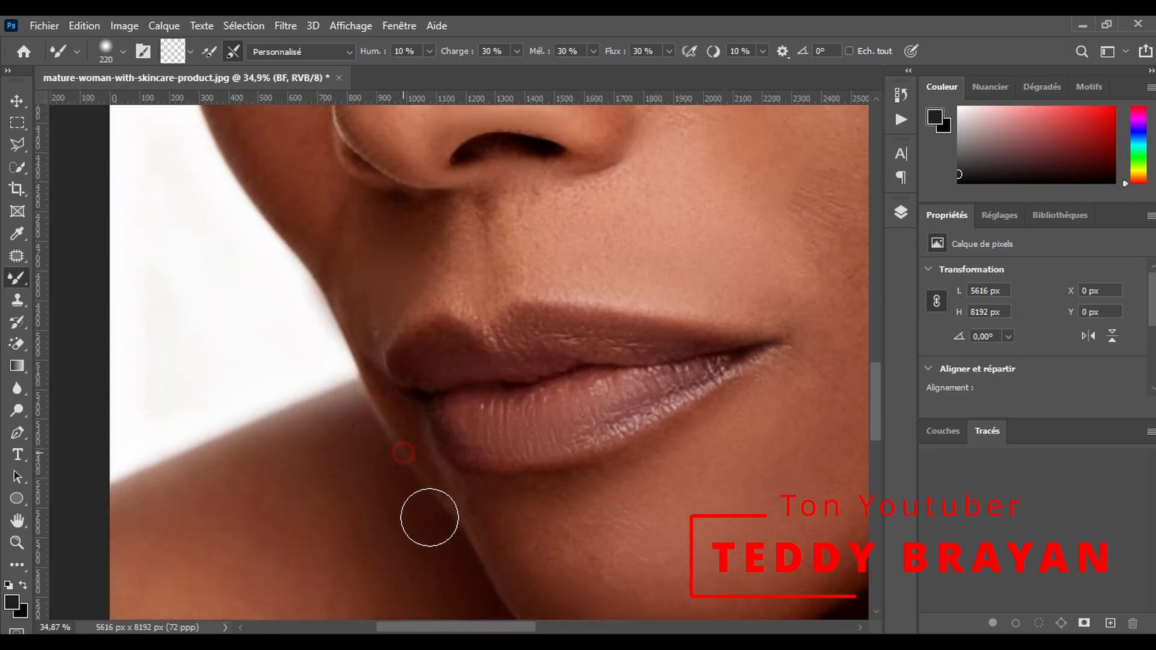
# - Enlarge the Mixer Brush to 489 px and smooth the shoulder behind the chin
pyautogui.scroll(-1, 430, 517)
pyautogui.moveTo(426, 627); pyautogui.dragTo(388, 627)
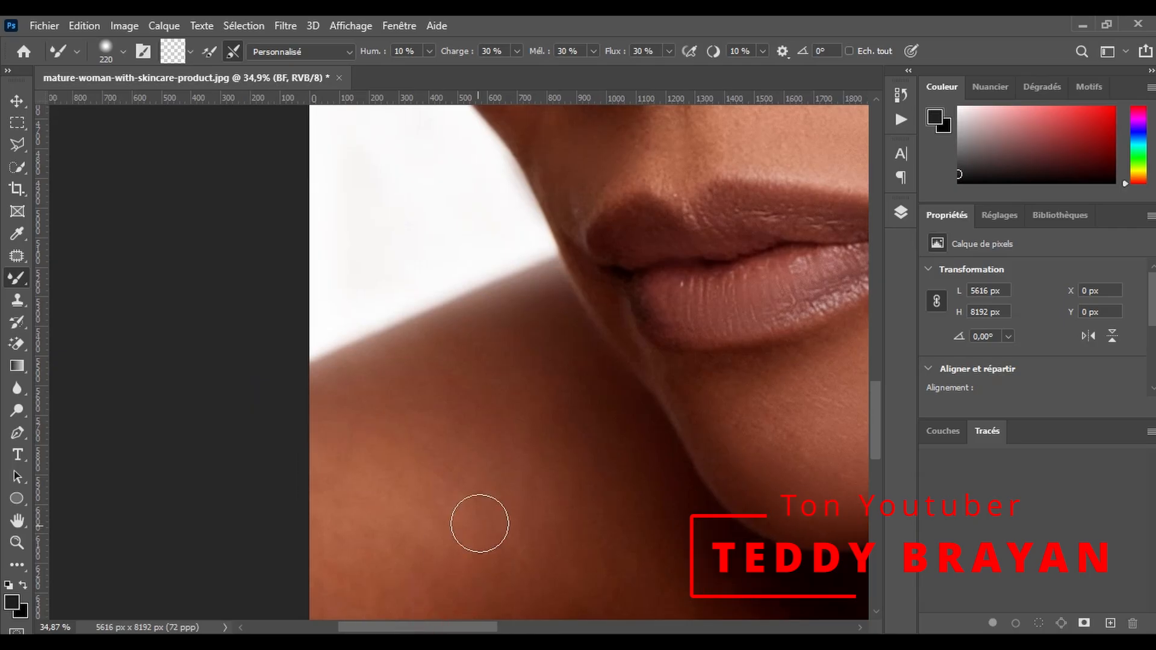
pyautogui.scroll(-1, 454, 548)
pyautogui.moveTo(462, 413)
pyautogui.mouseDown()
pyautogui.moveTo(460, 433)
pyautogui.moveTo(532, 374)
pyautogui.mouseUp()
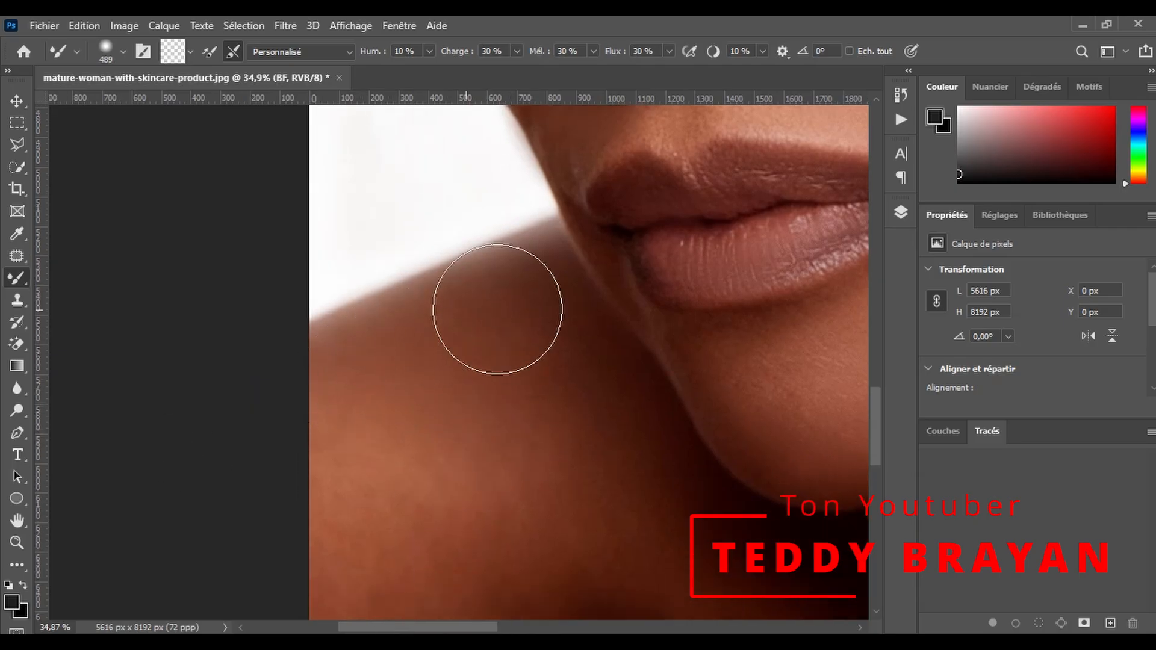
pyautogui.scroll(-1, 251, 516)
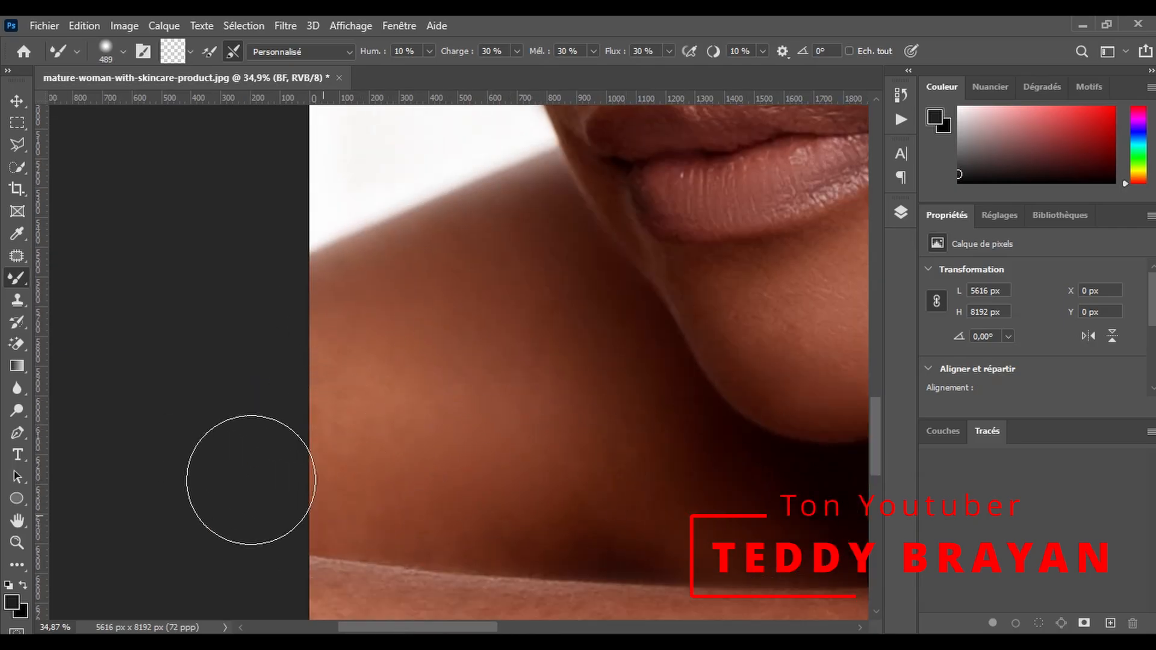
# - Smooth the forearm below the chin from its upper edge to its lower edge with the 489 px Mixer Brush
pyautogui.scroll(-3, 426, 478)
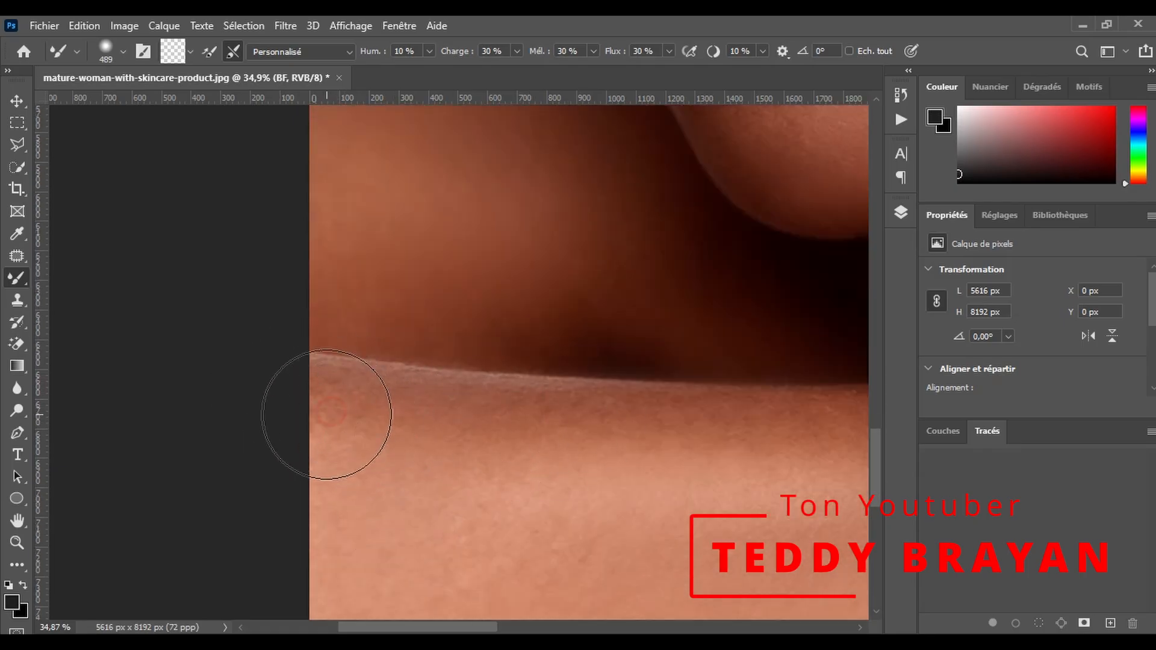
pyautogui.scroll(-3, 575, 392)
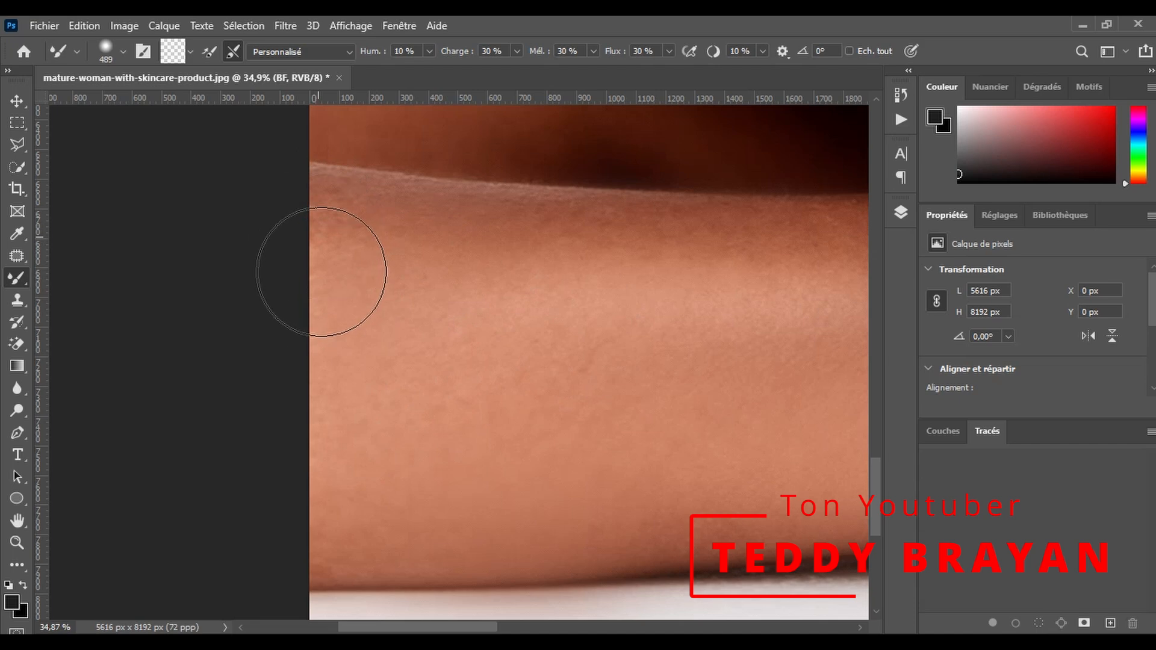
pyautogui.scroll(1, 331, 258)
pyautogui.hscroll(5, 497, 615)
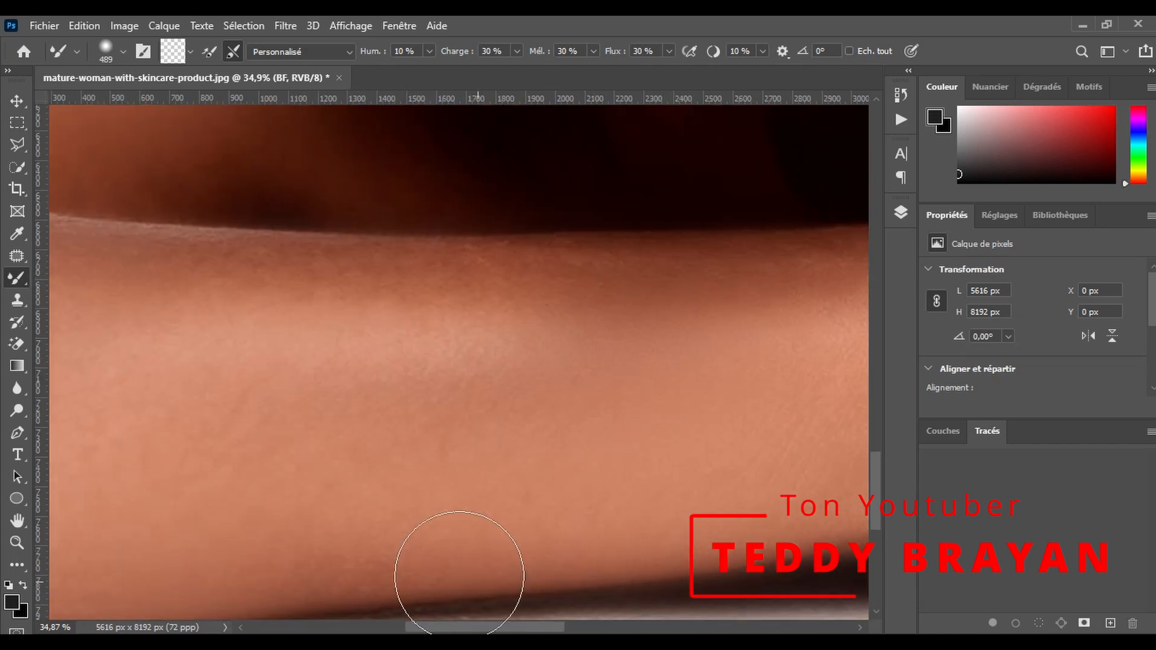
# - Examine the smoothed portrait at different zoom levels, from the forearm and bottle up to the forehead and cheek
pyautogui.press('z')
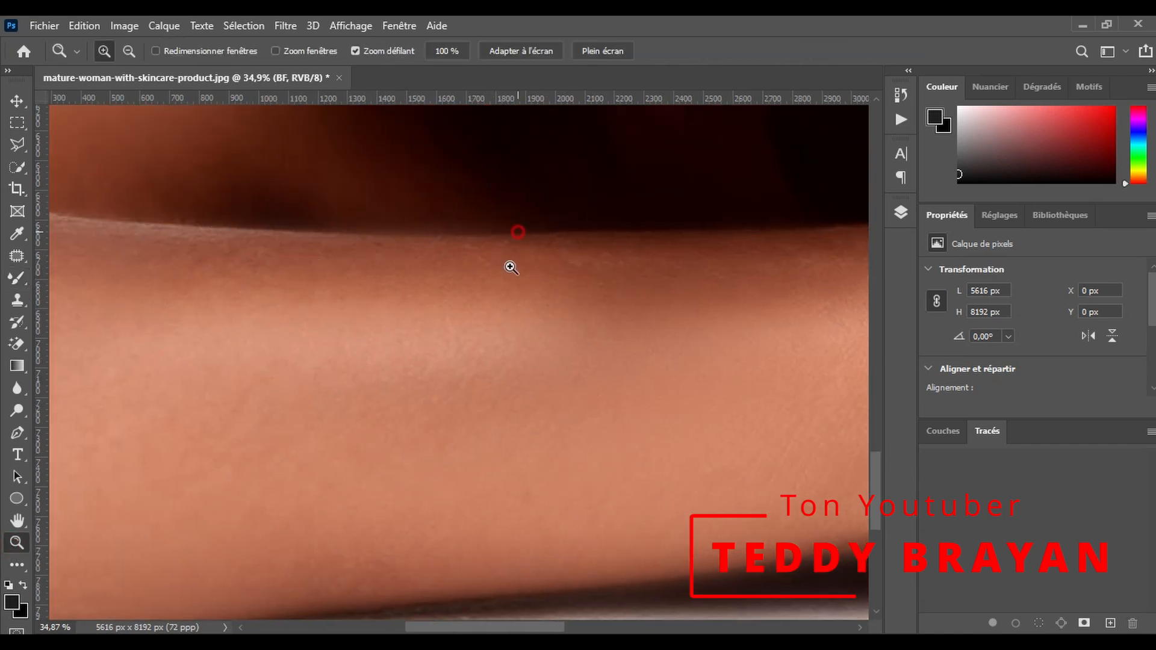
pyautogui.scroll(-3, 518, 232)
pyautogui.scroll(2, 749, 250)
pyautogui.scroll(-1, 752, 211)
pyautogui.scroll(-1, 751, 217)
pyautogui.scroll(2, 735, 263)
pyautogui.scroll(2, 736, 263)
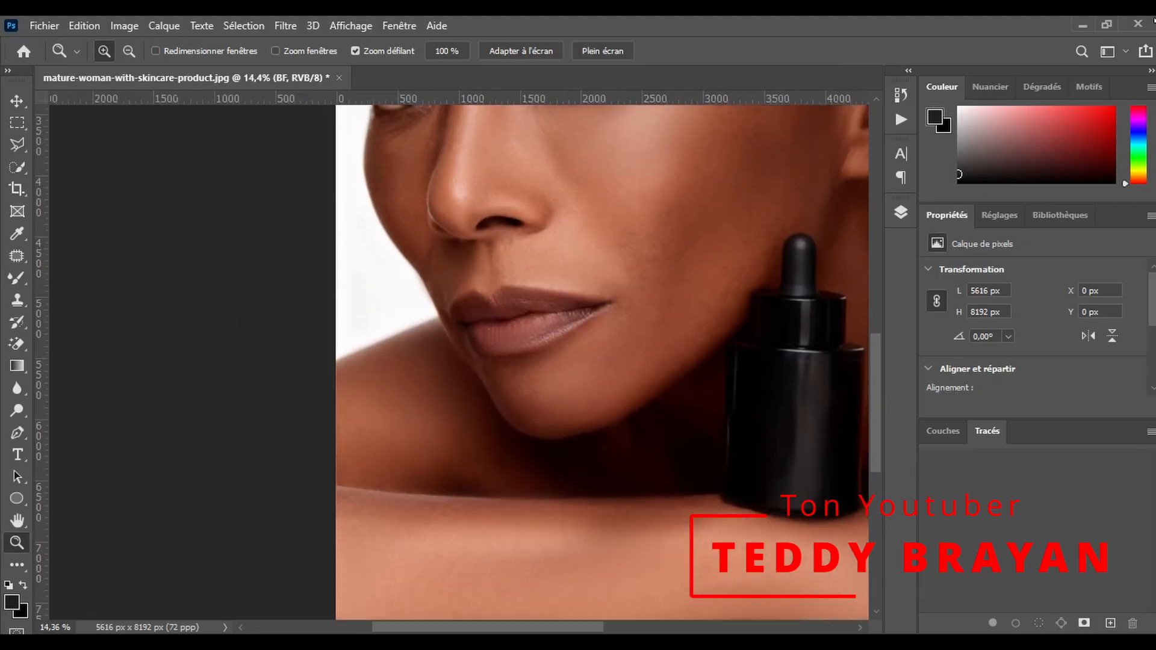
pyautogui.moveTo(747, 171); pyautogui.dragTo(683, 260)
pyautogui.moveTo(432, 288); pyautogui.dragTo(475, 227)
pyautogui.moveTo(402, 256); pyautogui.dragTo(441, 239)
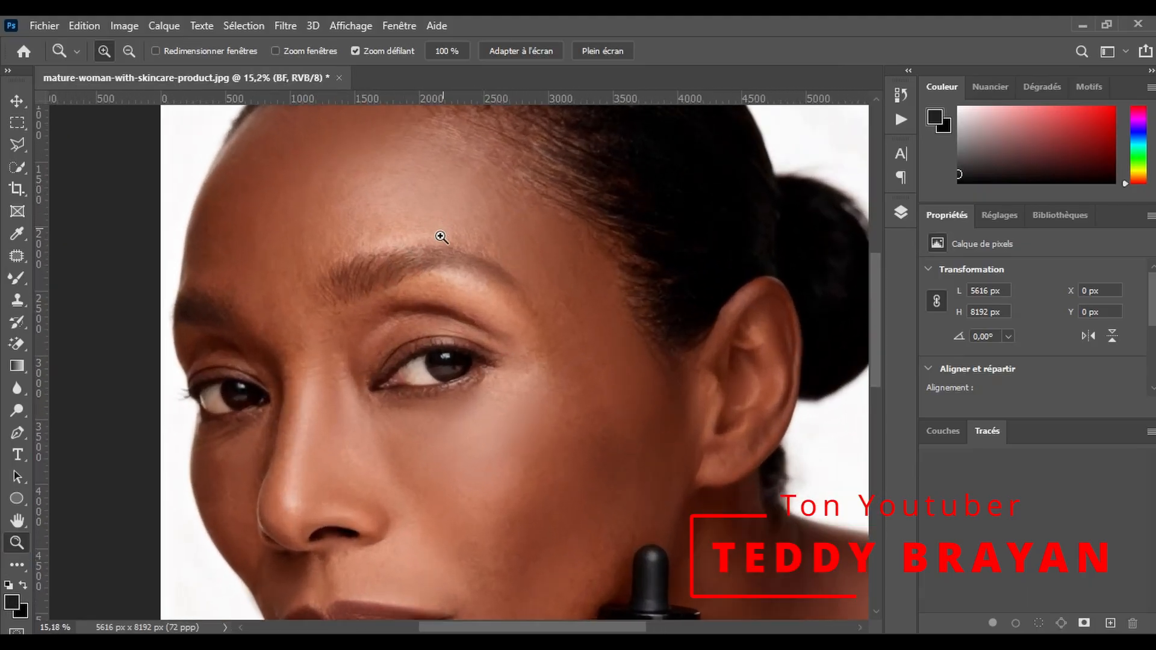
pyautogui.scroll(-3, 441, 239)
pyautogui.moveTo(369, 367); pyautogui.dragTo(405, 365)
pyautogui.scroll(-4, 600, 378)
pyautogui.scroll(-1, 690, 387)
pyautogui.moveTo(690, 388)
pyautogui.mouseDown()
pyautogui.moveTo(736, 374)
pyautogui.moveTo(666, 392)
pyautogui.moveTo(711, 388)
pyautogui.mouseUp()
# - Smooth the near cheek again between the mouth, nose and eye with the Mixer Brush at 489 px
pyautogui.click(17, 277)
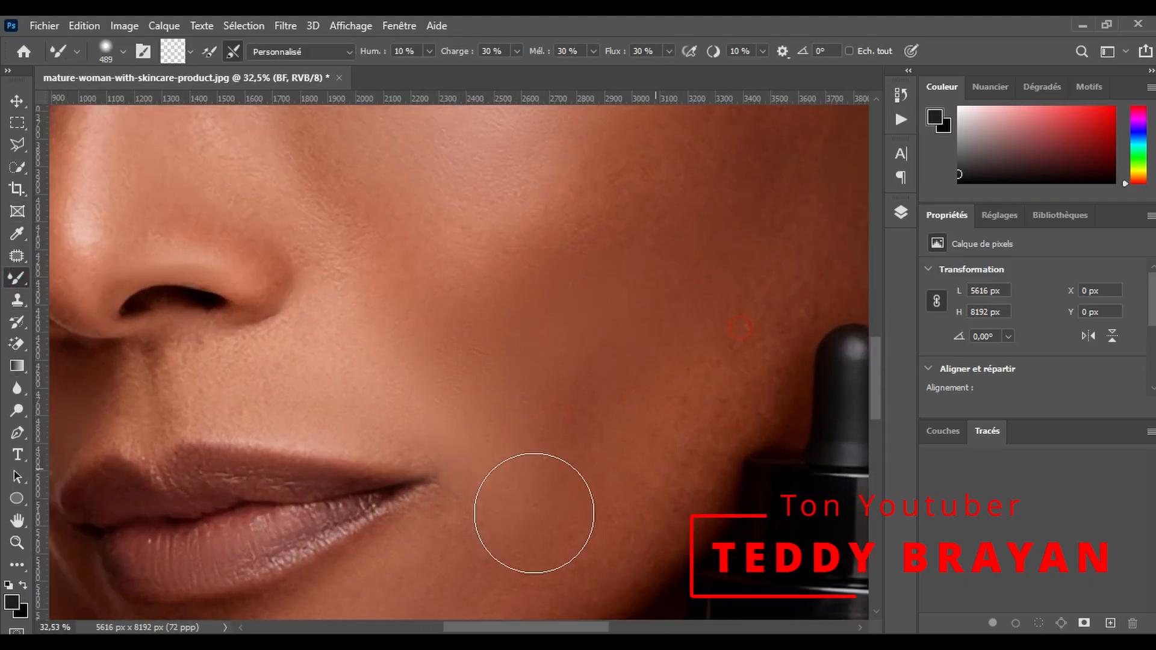
pyautogui.scroll(2, 612, 460)
pyautogui.scroll(7, 751, 392)
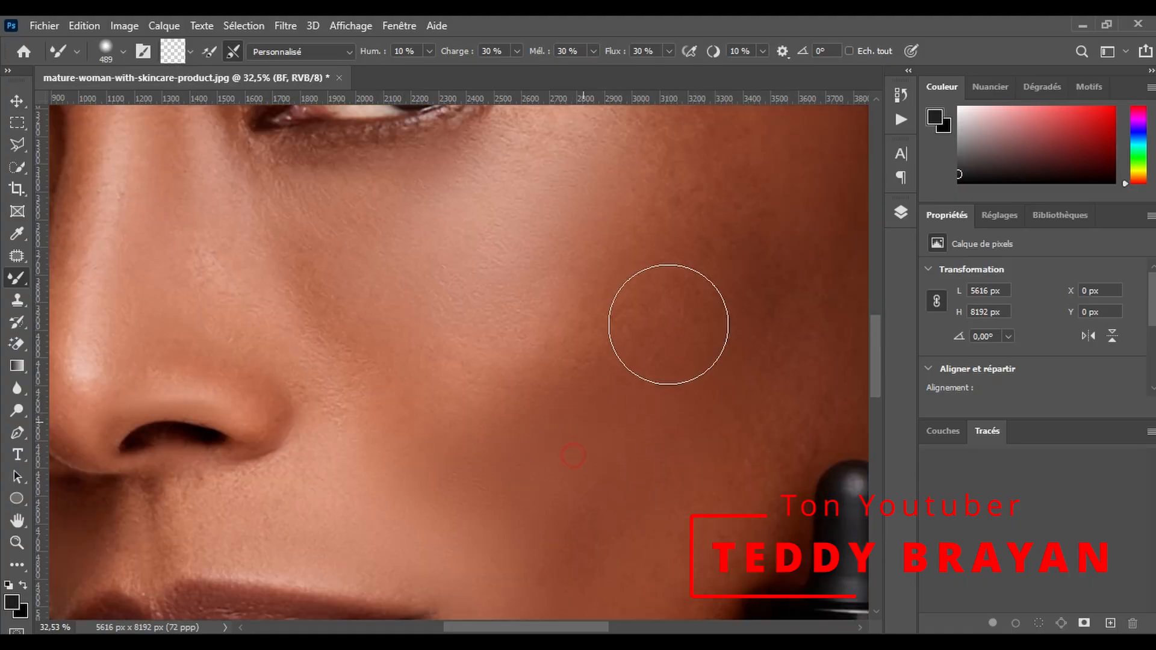
pyautogui.scroll(-7, 353, 451)
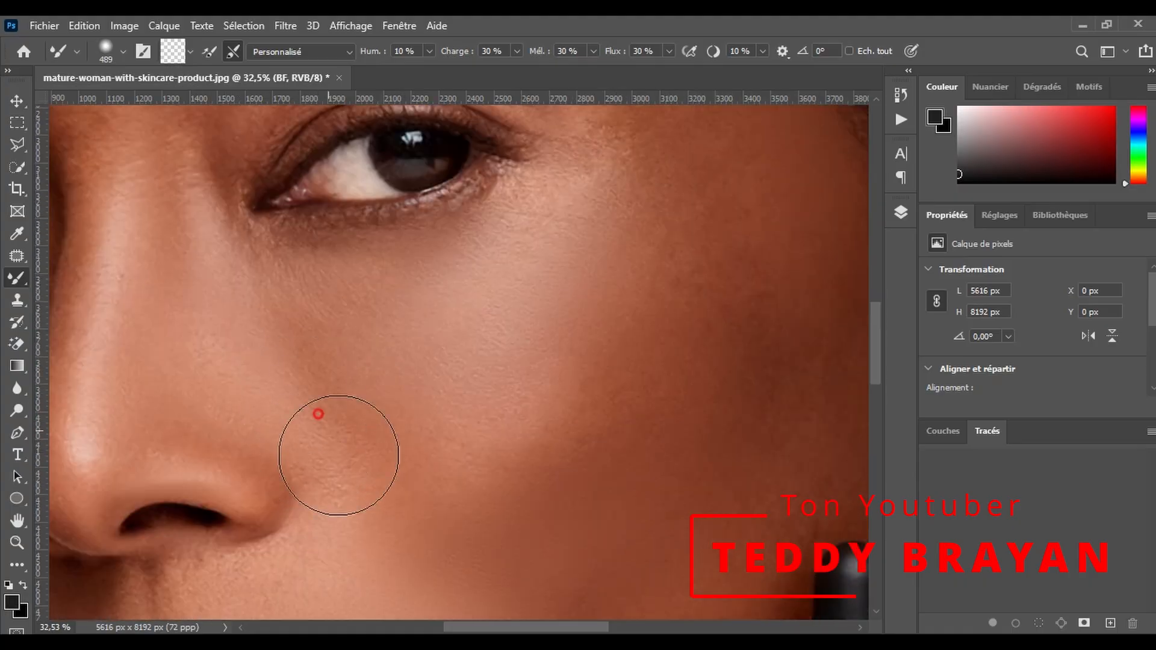
# - Smooth the temple beside the eyebrow tail and the forehead above the near eyebrow at 489 px
pyautogui.scroll(12, 650, 413)
pyautogui.scroll(7, 614, 343)
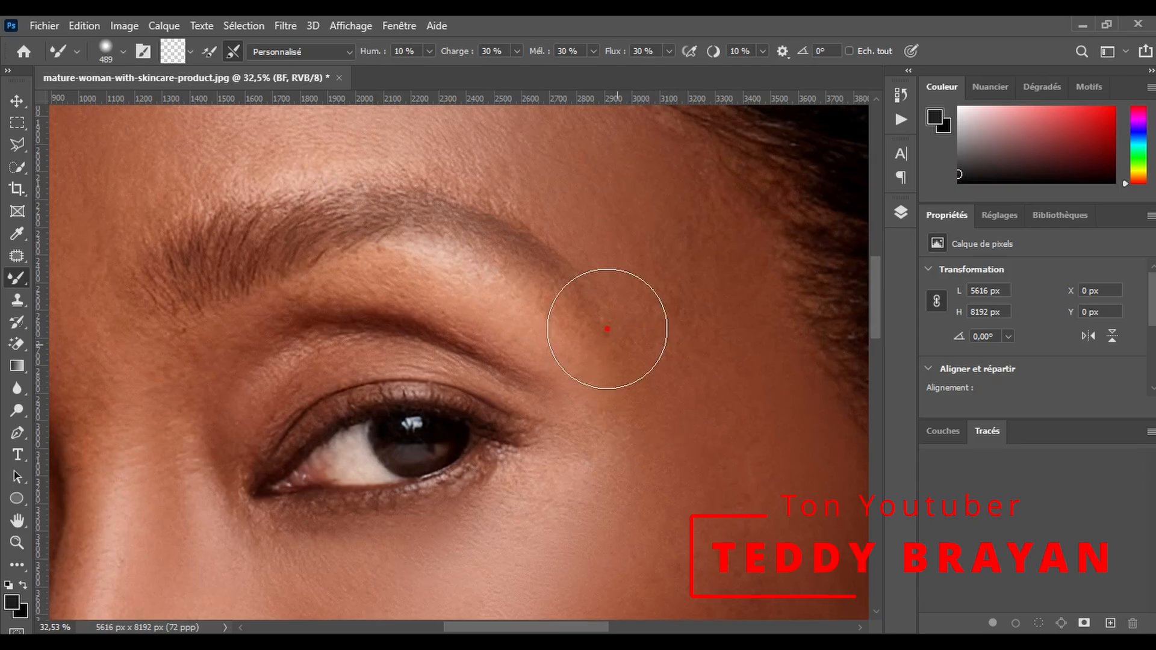
pyautogui.scroll(2, 283, 229)
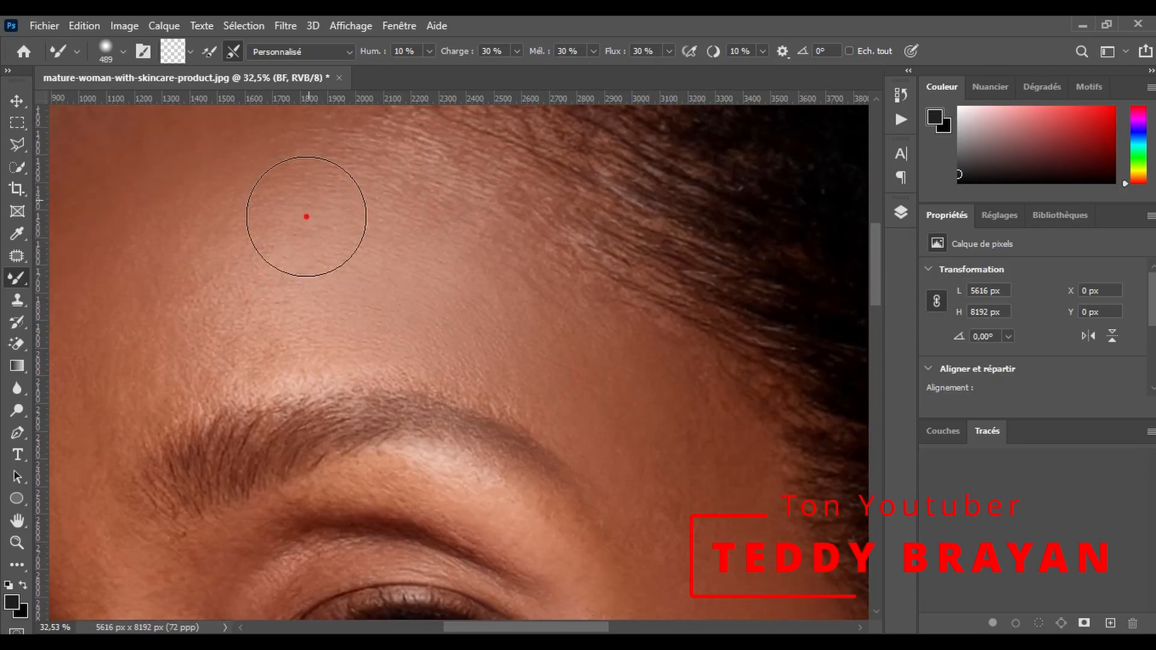
# - Smooth the forehead from the hairline to the area between the eyebrows with the Mixer Brush at 489 px
pyautogui.scroll(2, 289, 235)
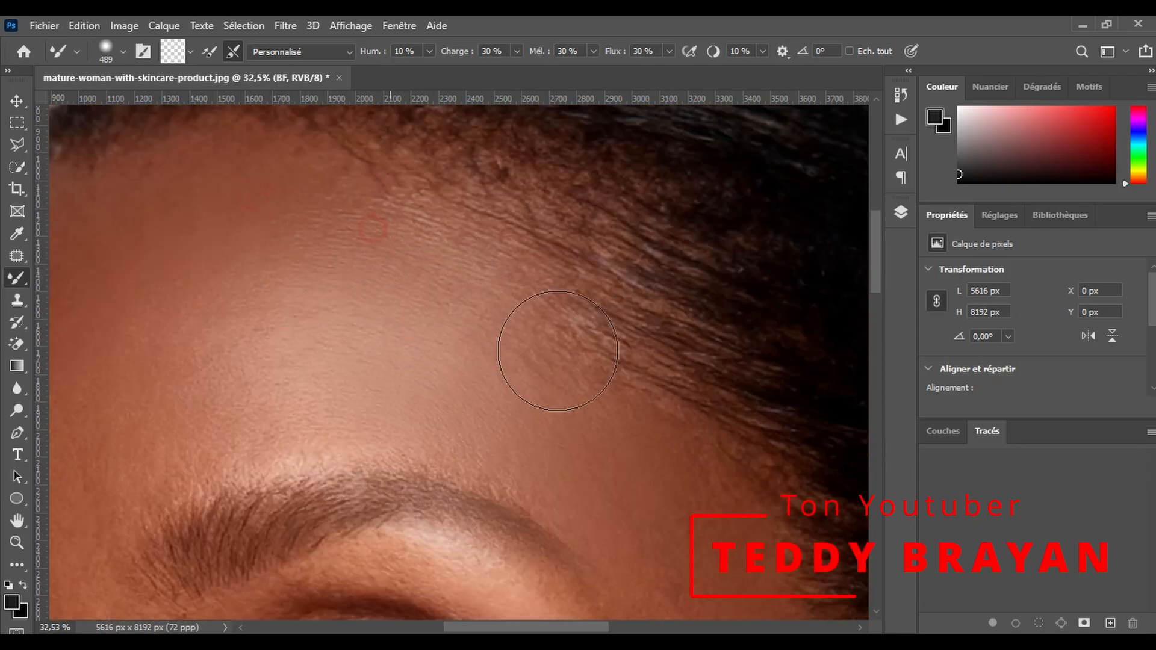
pyautogui.scroll(-4, 518, 325)
pyautogui.hscroll(-6, 476, 584)
pyautogui.scroll(3, 283, 310)
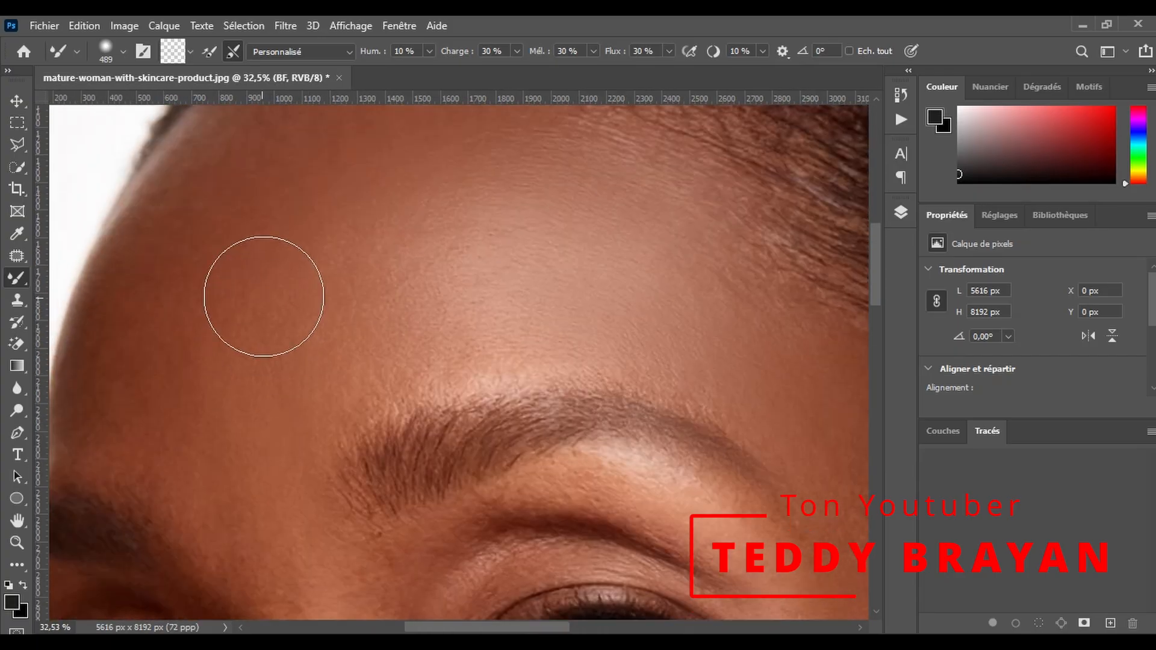
pyautogui.scroll(-3, 175, 303)
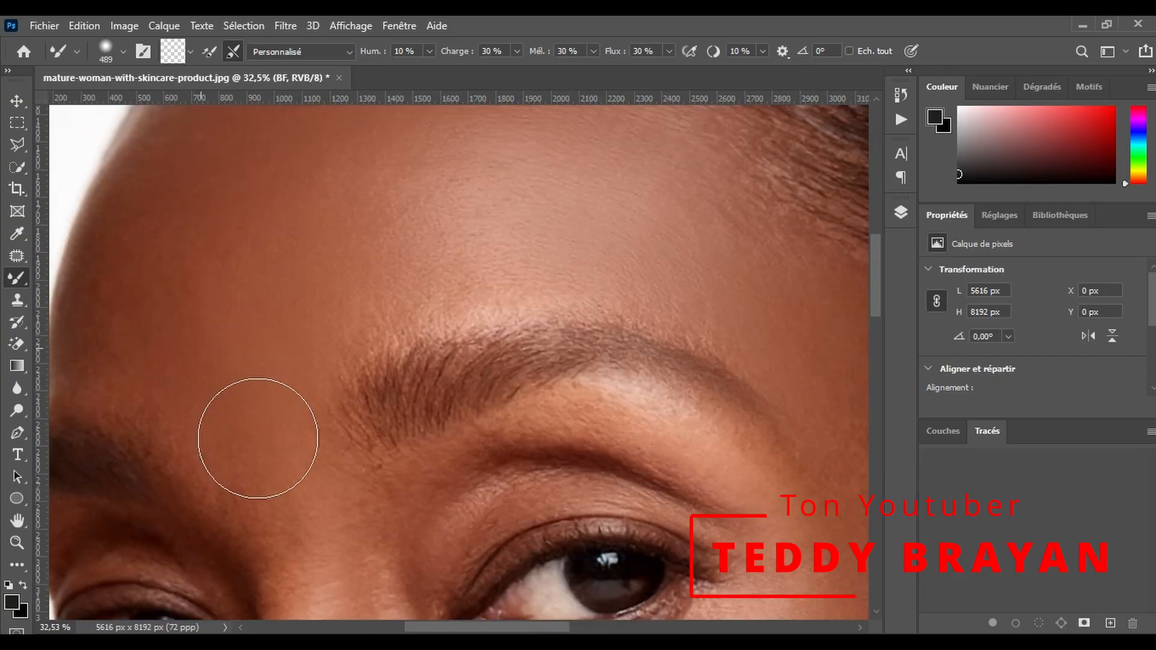
# - Smooth the skin around the far eyebrow, the nose bridge and the far upper eyelid at 274 px
pyautogui.hscroll(-6, 351, 478)
pyautogui.moveTo(374, 457)
pyautogui.mouseDown()
pyautogui.moveTo(359, 453)
pyautogui.moveTo(339, 492)
pyautogui.mouseUp()
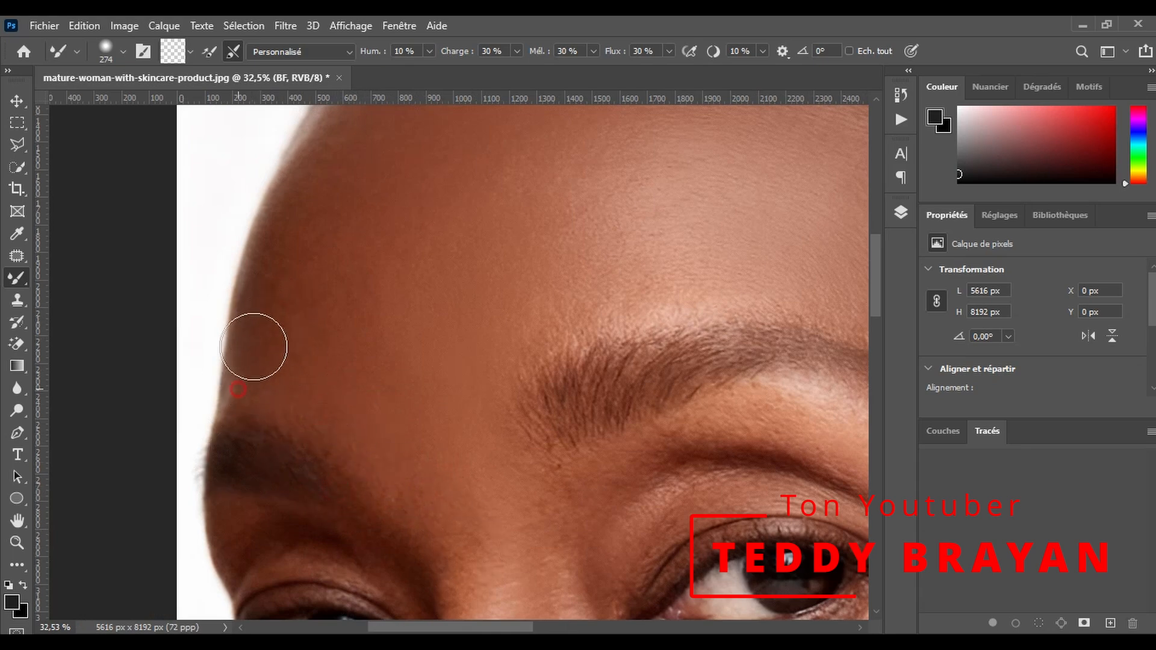
pyautogui.scroll(2, 253, 350)
pyautogui.scroll(-7, 482, 339)
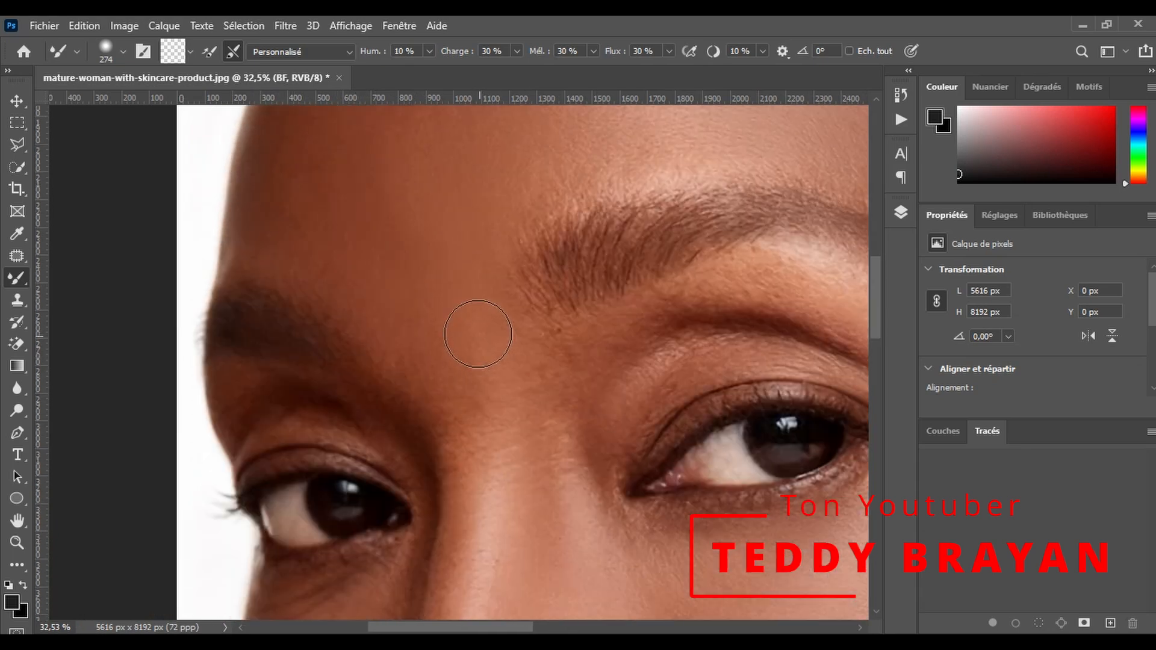
pyautogui.scroll(-2, 310, 395)
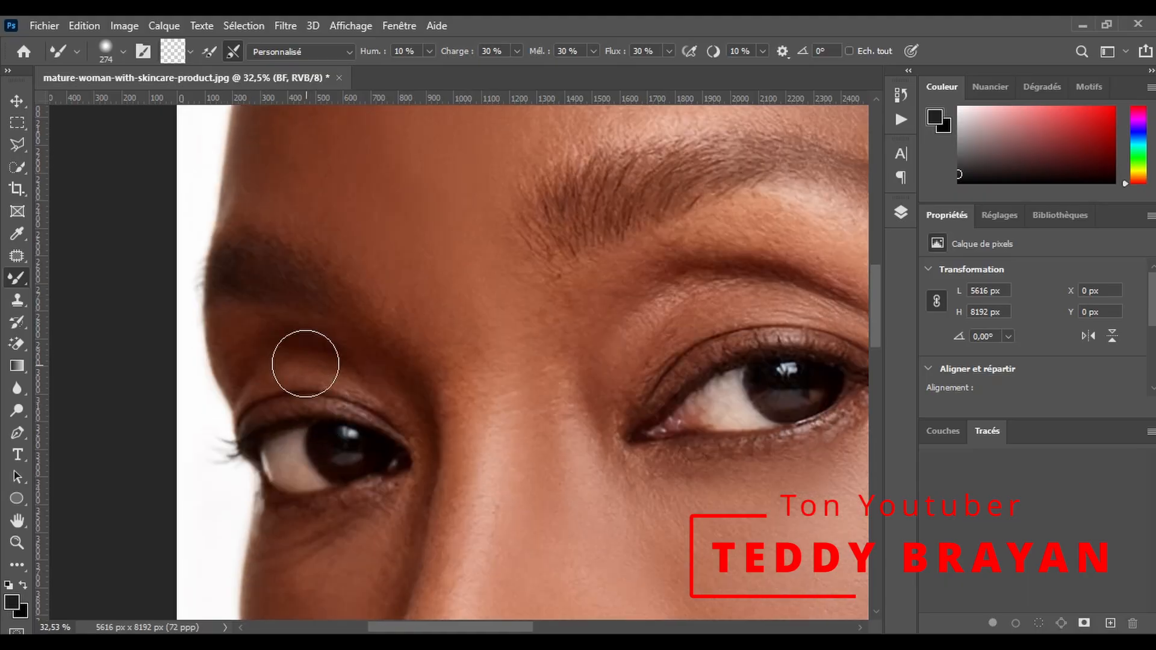
# - Smooth the skin under the far eye at 250 px and along the adjoining side of the nose at 133 px
pyautogui.scroll(-5, 391, 527)
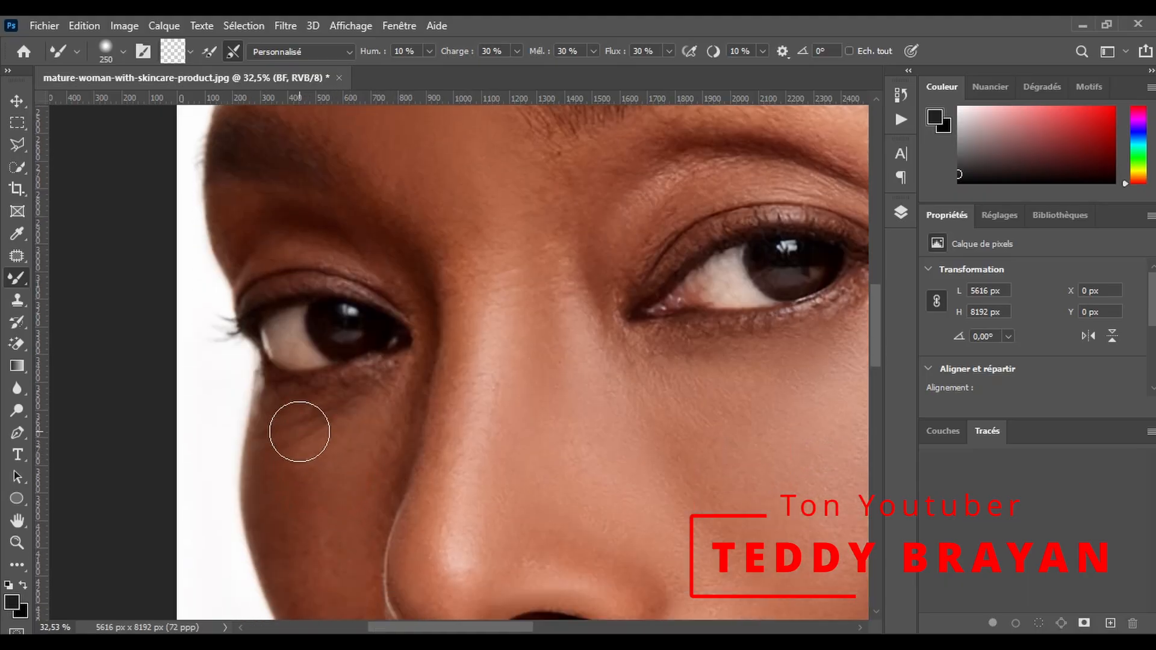
pyautogui.scroll(-1, 421, 393)
pyautogui.moveTo(408, 375); pyautogui.dragTo(383, 389)
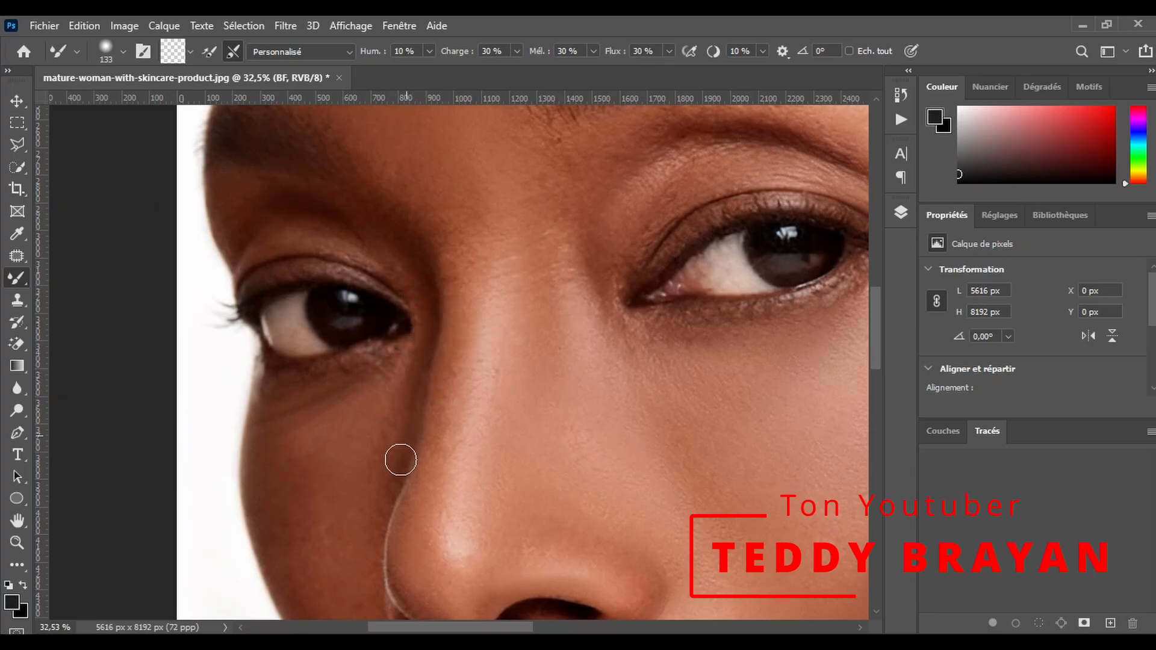
pyautogui.scroll(-5, 441, 339)
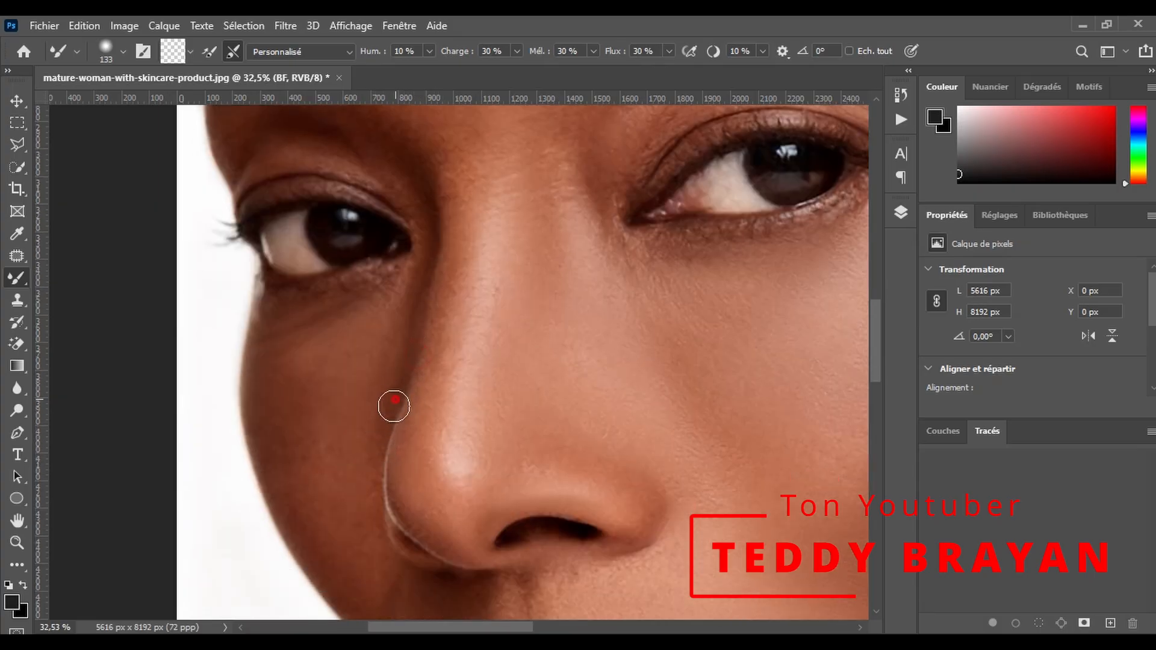
# - Smooth the far cheek down its outer edge and the skin between nose and upper lip at 170 px
pyautogui.moveTo(311, 347); pyautogui.dragTo(310, 348)
pyautogui.scroll(-2, 372, 444)
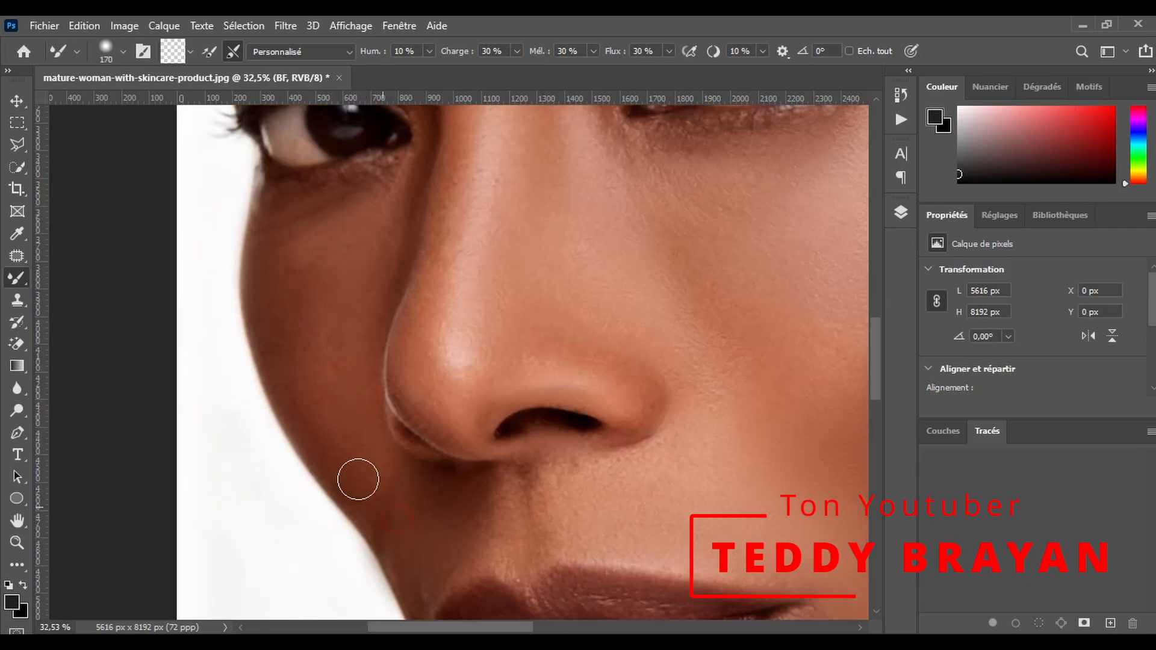
pyautogui.scroll(-2, 479, 490)
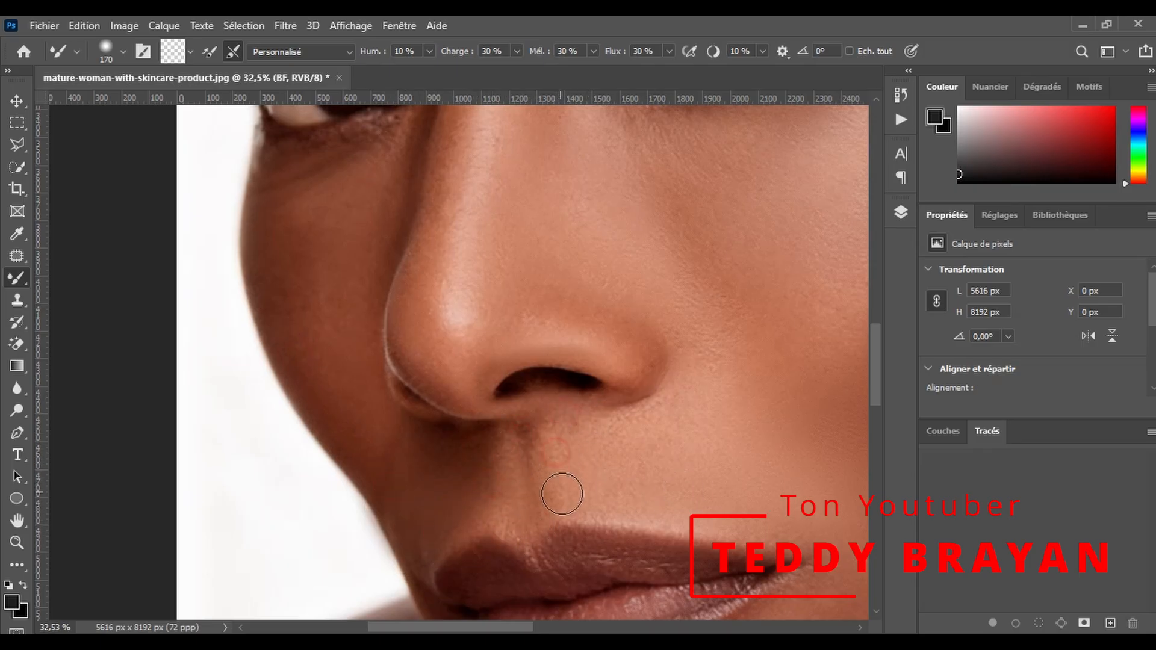
# - Smooth the nose from its tip up to the bridge and the inner corner of the near eye at 243 px
pyautogui.scroll(2, 576, 258)
pyautogui.rightClick(483, 237)
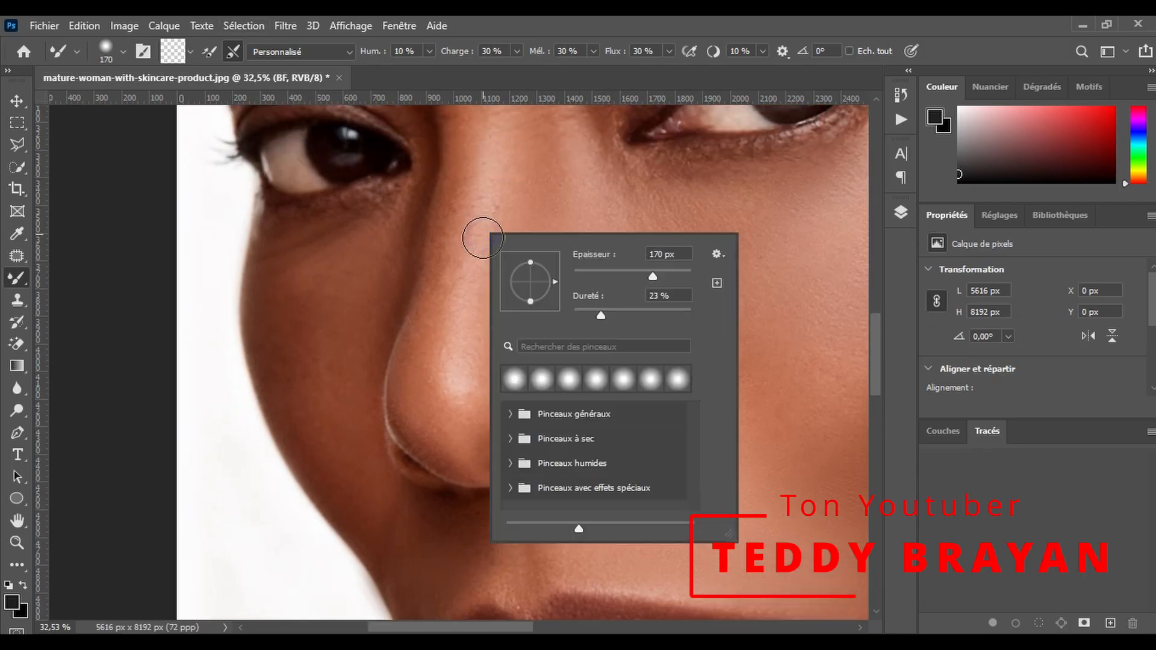
pyautogui.keyDown('alt'); pyautogui.rightClick(480, 233); pyautogui.keyUp('alt')
pyautogui.scroll(1, 460, 253)
pyautogui.keyDown('alt'); pyautogui.rightClick(448, 326); pyautogui.keyUp('alt')
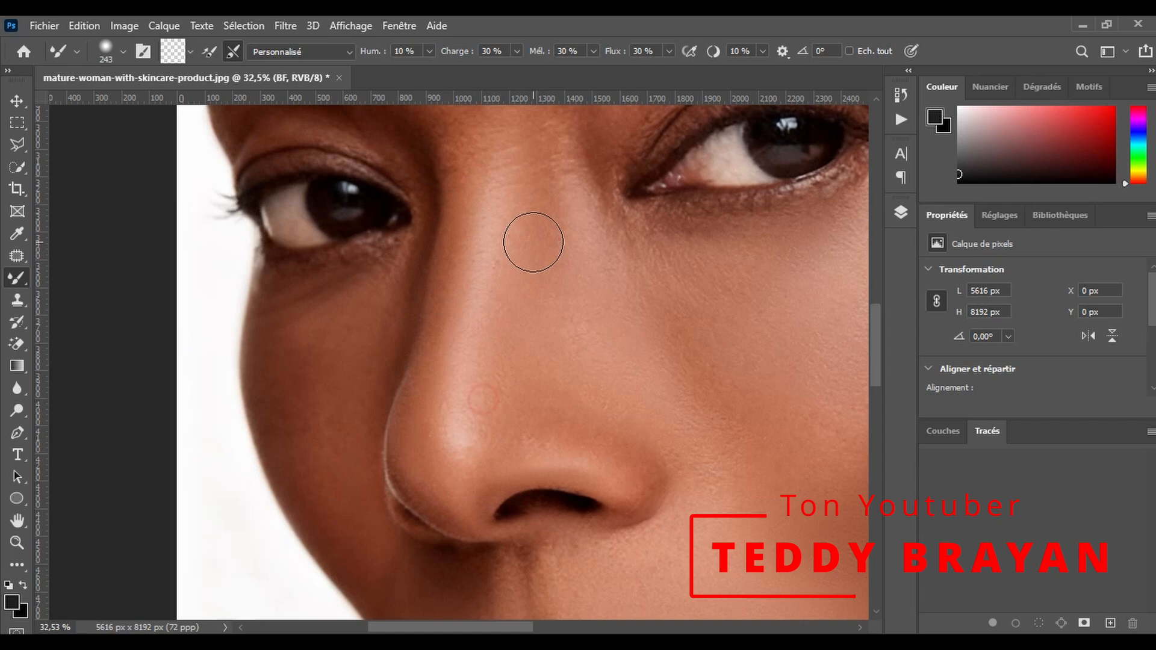
pyautogui.scroll(2, 533, 244)
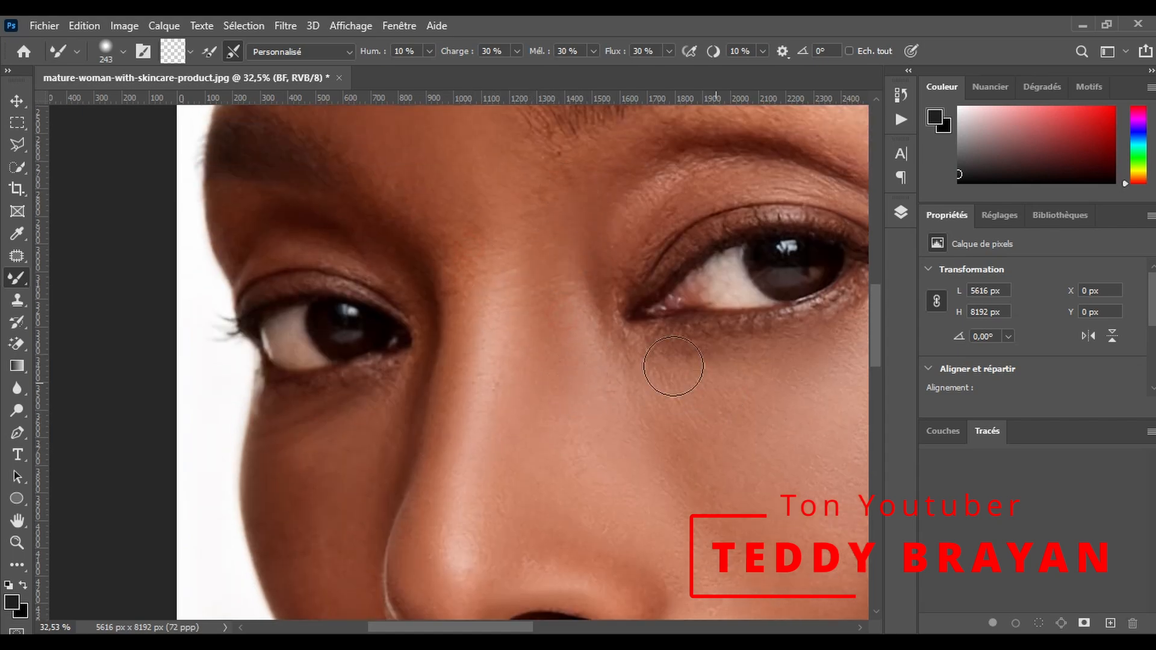
# - Smooth the skin between the near eyebrow and eye, including the outer eye corner, reducing the Mixer Brush to 176 px
pyautogui.scroll(2, 718, 386)
pyautogui.hscroll(4, 552, 455)
pyautogui.keyDown('alt'); pyautogui.rightClick(374, 284); pyautogui.keyUp('alt')
pyautogui.moveTo(410, 219); pyautogui.dragTo(453, 212)
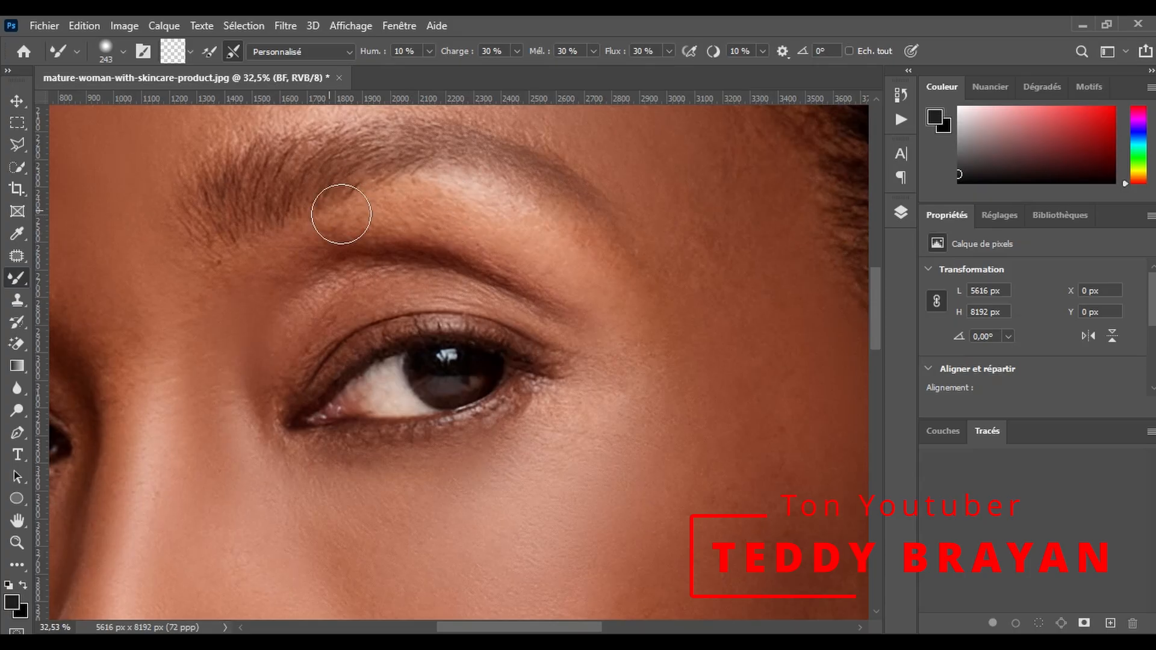
pyautogui.keyDown('alt'); pyautogui.rightClick(387, 288); pyautogui.keyUp('alt')
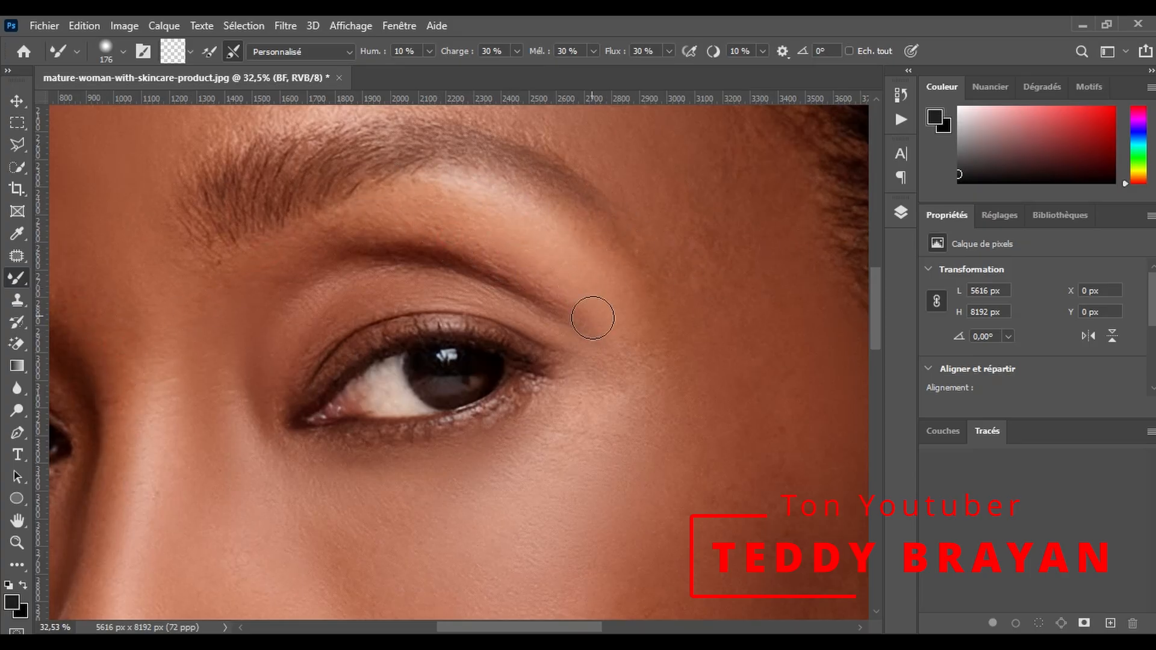
pyautogui.scroll(-1, 659, 294)
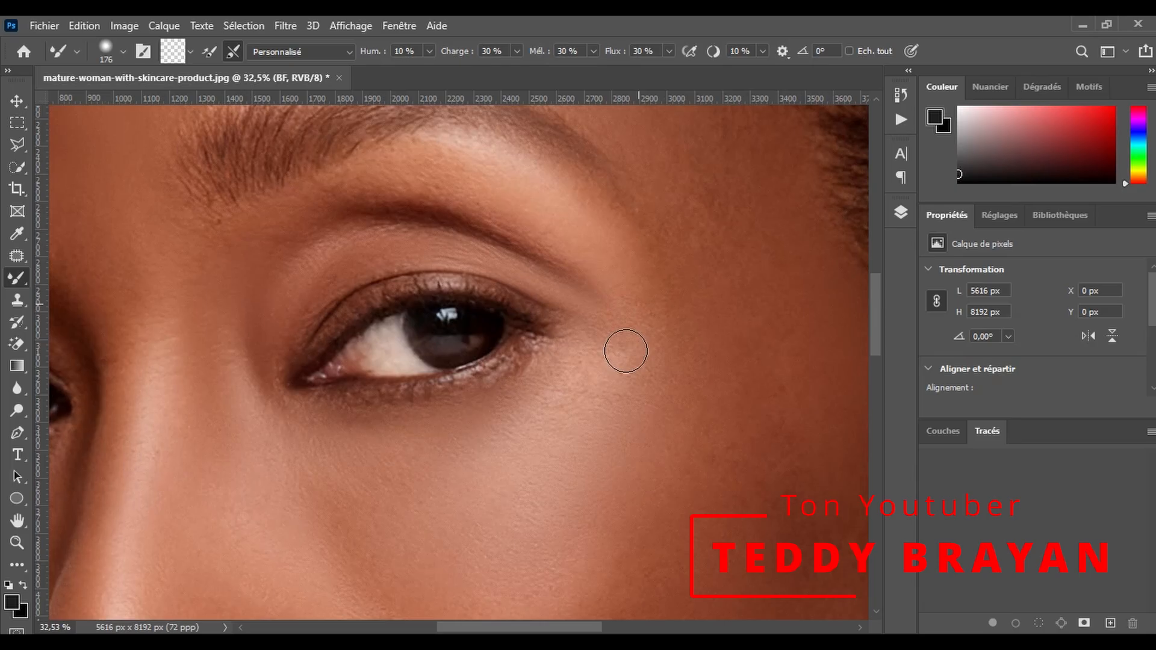
# - Smooth the near cheek below the eye and beside the nose with the Mixer Brush at 323 px
pyautogui.scroll(-5, 627, 351)
pyautogui.rightClick(366, 341)
pyautogui.moveTo(341, 319); pyautogui.dragTo(360, 321)
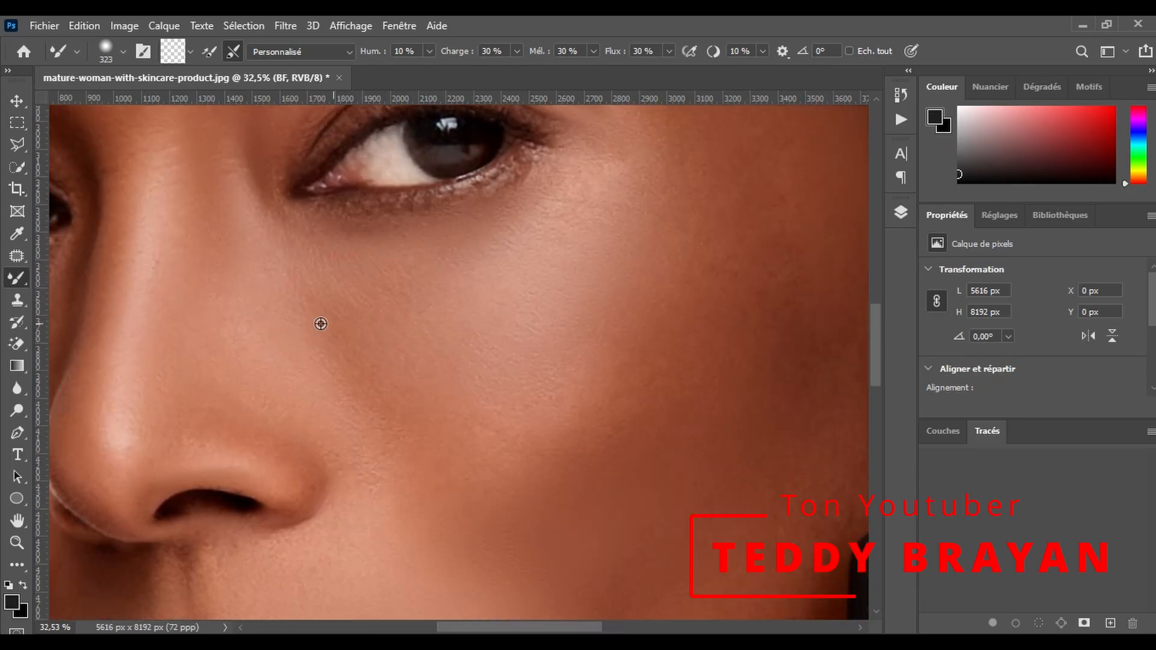
pyautogui.scroll(-3, 377, 422)
pyautogui.scroll(2, 602, 415)
pyautogui.scroll(-2, 647, 395)
# - Smooth the temple beside the near eyebrow and the adjoining forehead up to the hairline at 323 px
pyautogui.scroll(8, 769, 542)
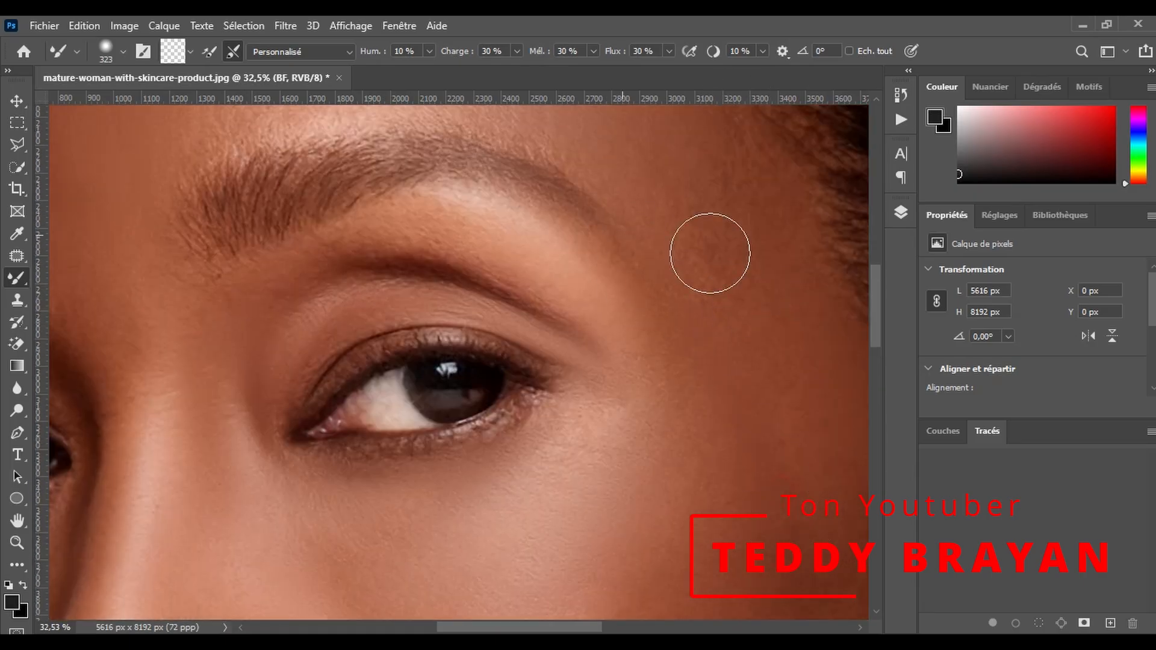
pyautogui.scroll(2, 814, 346)
pyautogui.scroll(2, 663, 320)
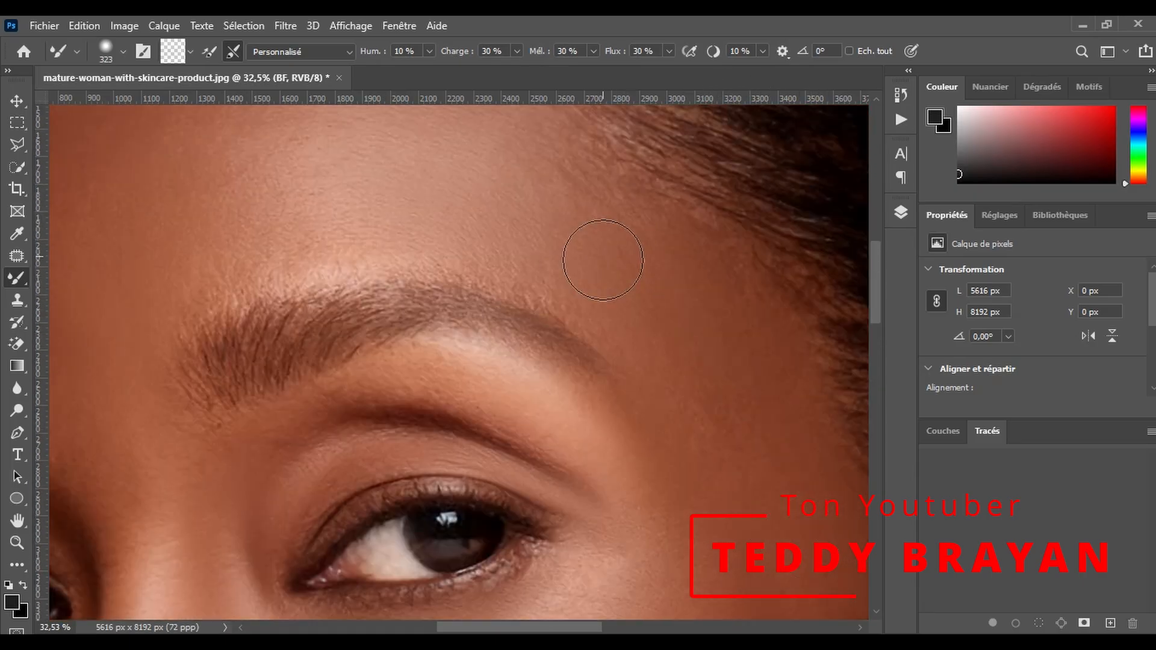
pyautogui.scroll(5, 512, 223)
# - Examine the forehead skin at 100 % and the overall portrait at reduced zoom for remaining uneven tones
pyautogui.doubleClick(17, 543)
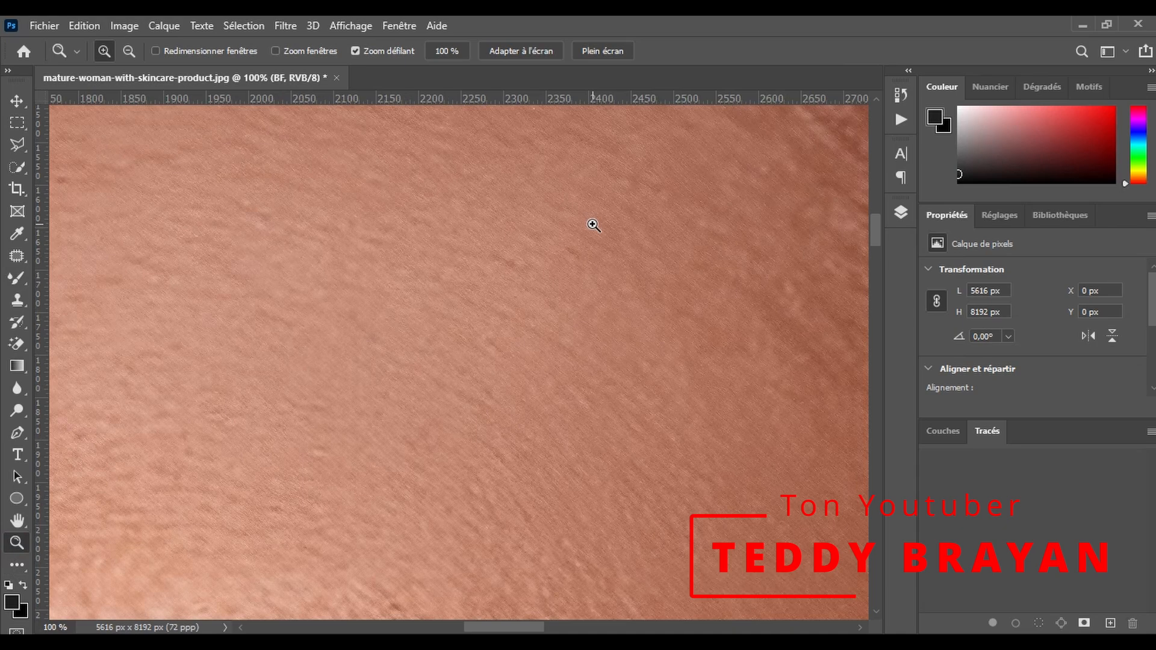
pyautogui.moveTo(592, 225); pyautogui.dragTo(549, 322)
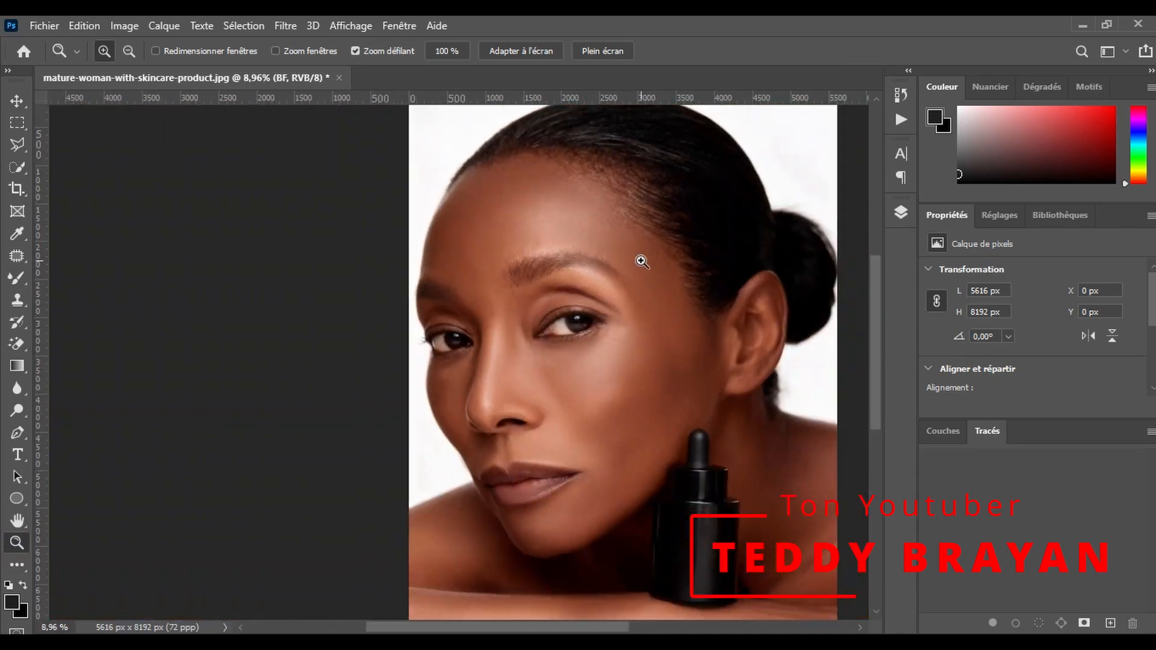
pyautogui.moveTo(689, 253); pyautogui.dragTo(680, 300)
pyautogui.scroll(-2, 749, 365)
pyautogui.moveTo(793, 436); pyautogui.dragTo(774, 401)
pyautogui.moveTo(425, 315); pyautogui.dragTo(465, 193)
pyautogui.moveTo(414, 303); pyautogui.dragTo(469, 261)
pyautogui.scroll(5, 469, 277)
# - Smooth the forehead above the near eyebrow with the Mixer Brush, enlarging it to 385 px
pyautogui.click(20, 278)
pyautogui.moveTo(405, 310); pyautogui.dragTo(329, 349)
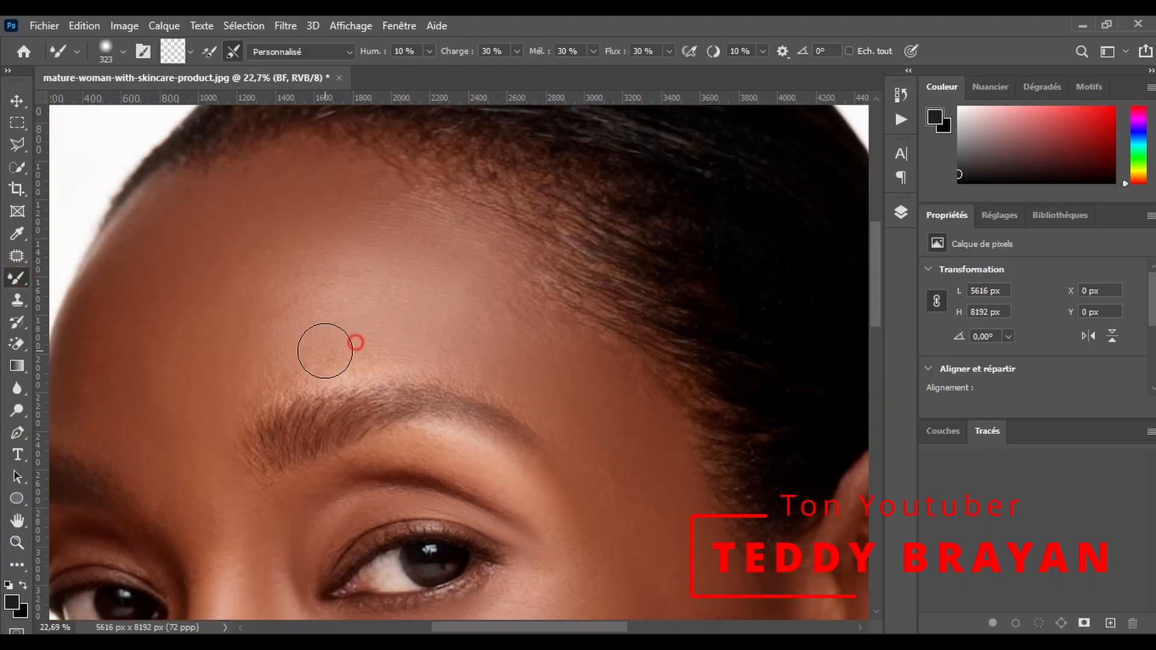
pyautogui.moveTo(297, 297); pyautogui.dragTo(312, 313)
pyautogui.moveTo(226, 321); pyautogui.dragTo(276, 310)
pyautogui.moveTo(253, 274)
pyautogui.mouseDown()
pyautogui.moveTo(400, 274)
pyautogui.moveTo(532, 309)
pyautogui.mouseUp()
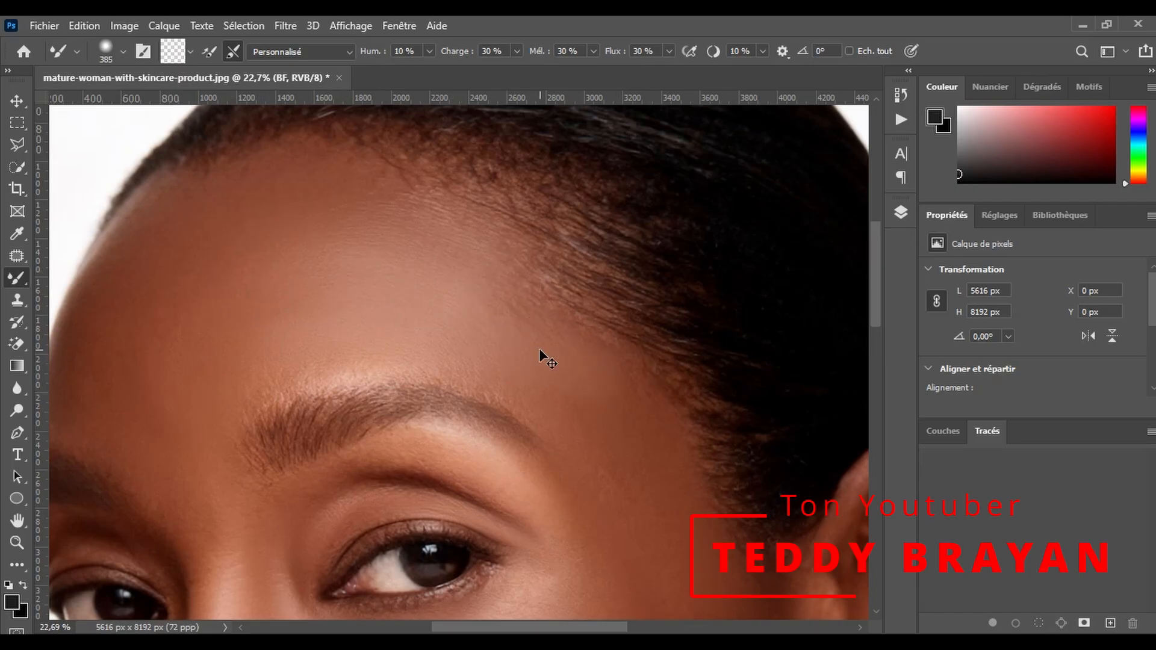
# - Undo the last three changes and smooth the forehead again along the hairline and above the near eyebrow at 385 px
pyautogui.hotkey('ctrl', 'z')
pyautogui.hotkey('ctrl', 'z')
pyautogui.hotkey('ctrl', 'z')
pyautogui.moveTo(356, 238); pyautogui.dragTo(287, 341)
pyautogui.moveTo(264, 269); pyautogui.dragTo(237, 350)
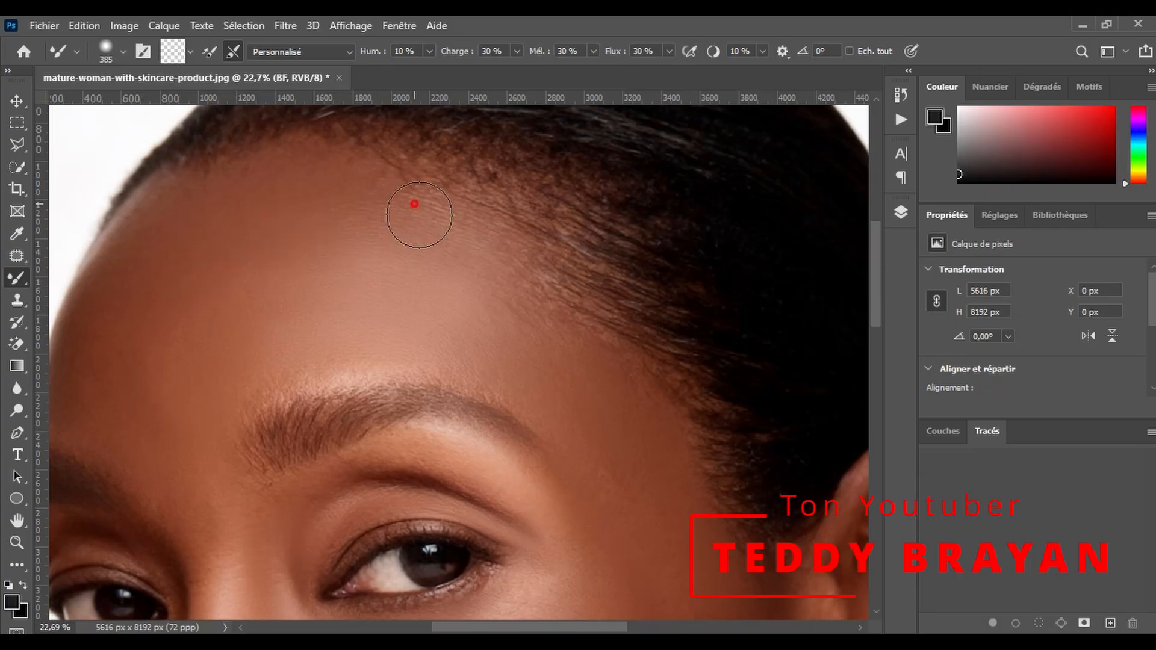
pyautogui.moveTo(466, 215); pyautogui.dragTo(506, 273)
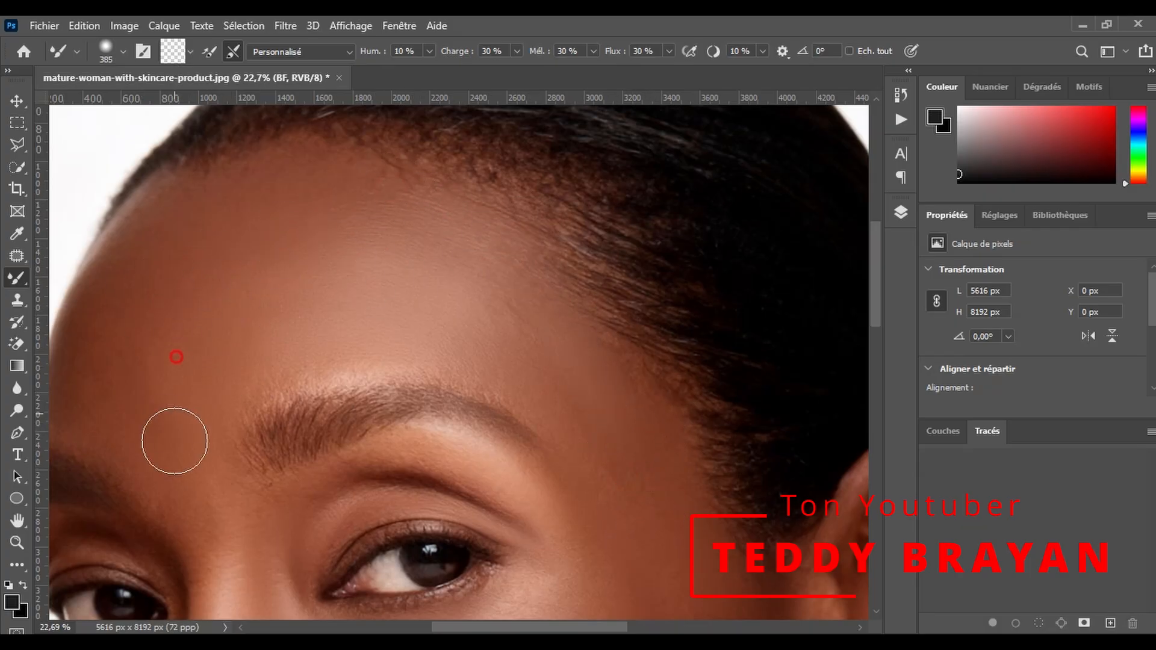
# - Examine the face from the eyes down over the cheek and nose to a close view of the lips
pyautogui.scroll(-3, 193, 435)
pyautogui.scroll(-1, 272, 395)
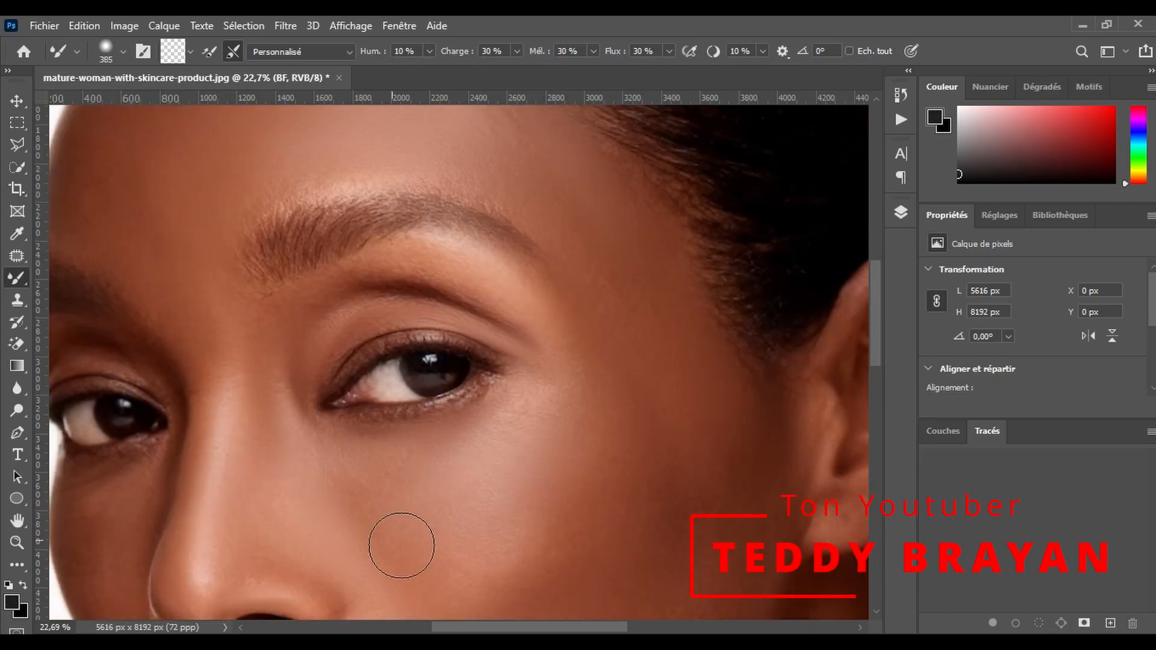
pyautogui.hscroll(-4, 401, 542)
pyautogui.scroll(-1, 328, 464)
pyautogui.scroll(-2, 377, 421)
pyautogui.scroll(-4, 609, 421)
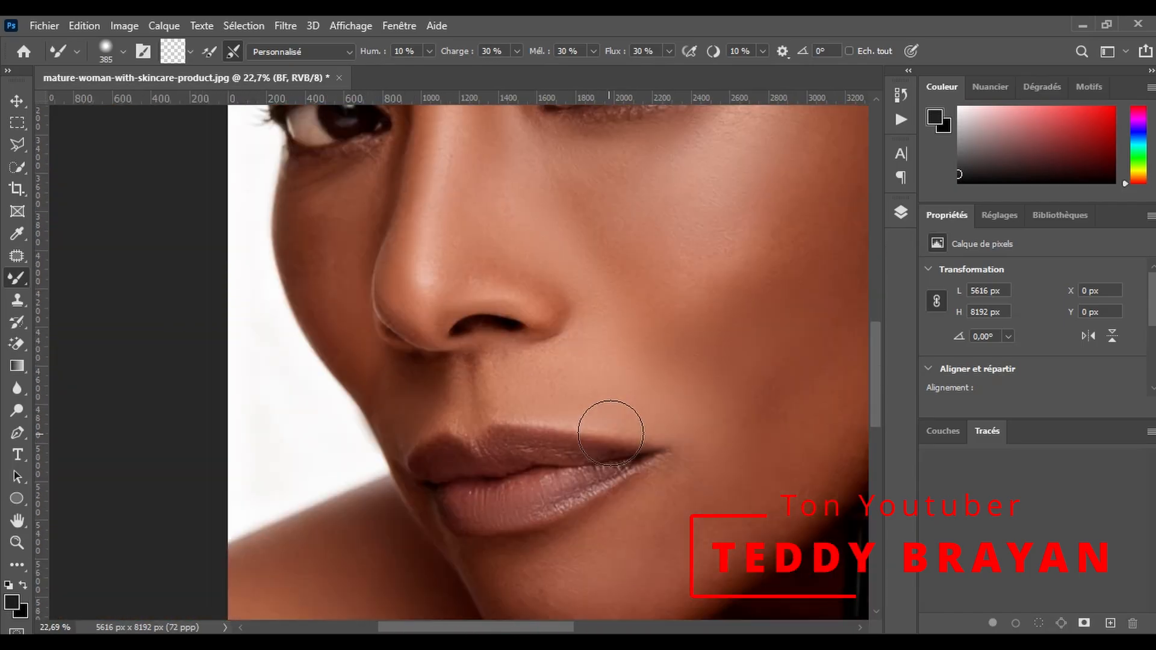
pyautogui.click(17, 542)
pyautogui.click(666, 297)
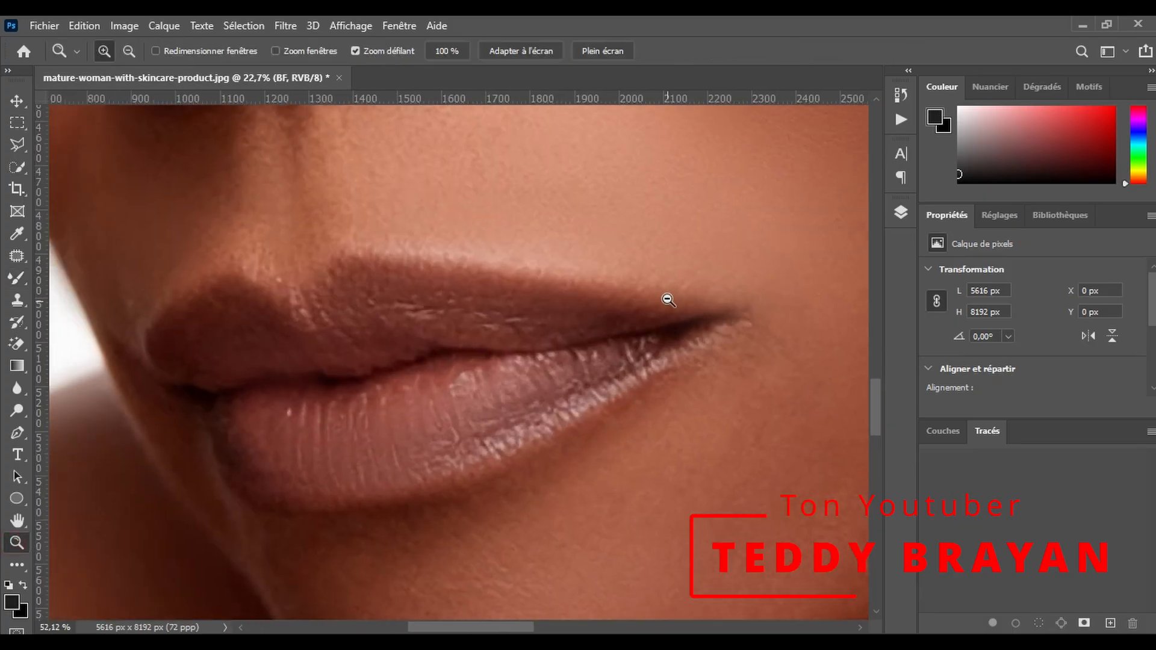
# - Smooth the tones of the upper and lower lips with the Mixer Brush at 195 px
pyautogui.click(14, 281)
pyautogui.rightClick(323, 331)
pyautogui.click(288, 321)
pyautogui.moveTo(434, 362); pyautogui.dragTo(391, 365)
pyautogui.moveTo(555, 372)
pyautogui.mouseDown()
pyautogui.moveTo(323, 403)
pyautogui.moveTo(361, 446)
pyautogui.moveTo(455, 334)
pyautogui.mouseUp()
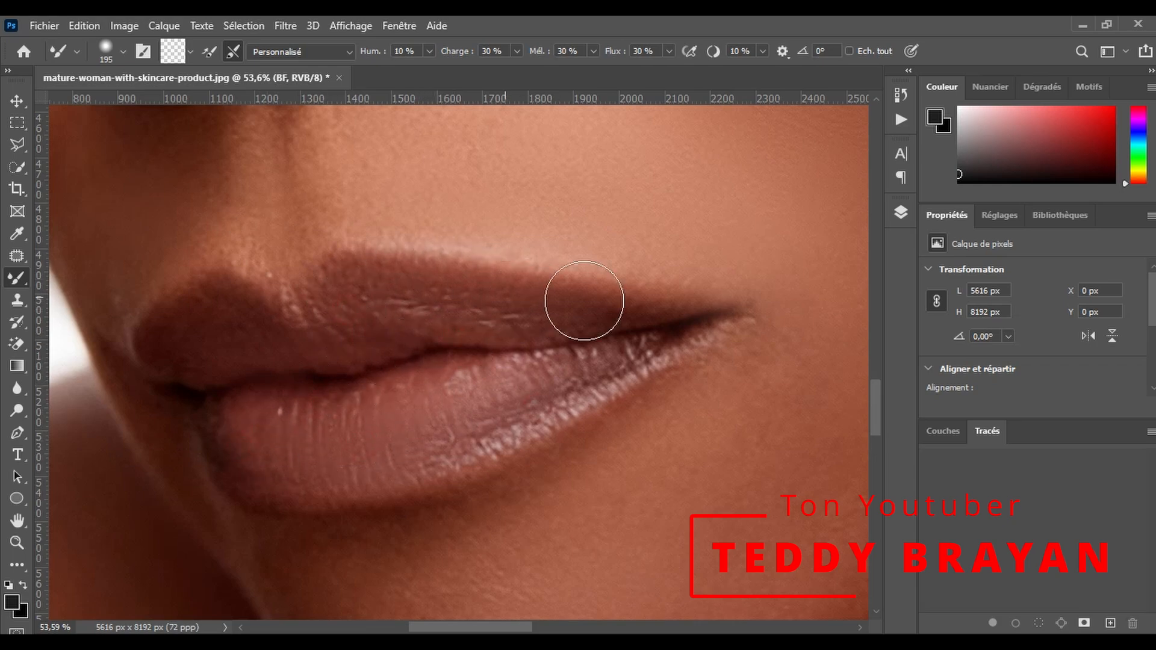
pyautogui.moveTo(403, 454)
pyautogui.mouseDown()
pyautogui.moveTo(656, 333)
pyautogui.moveTo(441, 456)
pyautogui.moveTo(421, 428)
pyautogui.mouseUp()
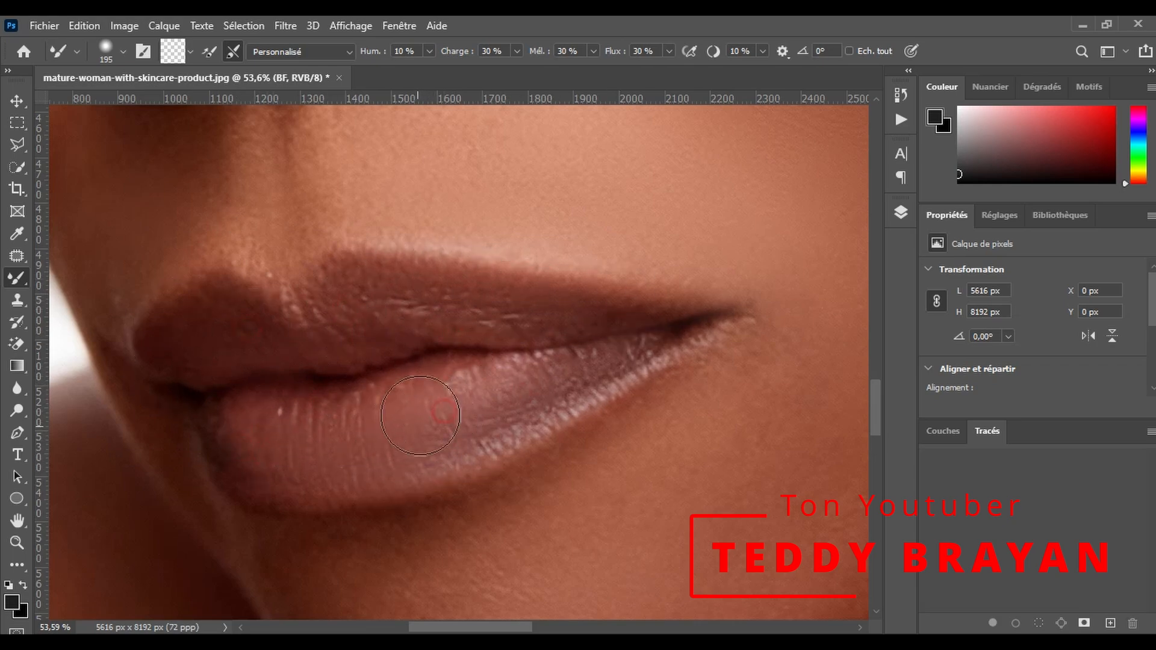
# - Smooth the chin and the skin below the lips with the Mixer Brush at 281 px
pyautogui.scroll(-10, 622, 305)
pyautogui.moveTo(447, 328); pyautogui.dragTo(473, 328)
pyautogui.moveTo(481, 316)
pyautogui.mouseDown()
pyautogui.moveTo(504, 291)
pyautogui.moveTo(331, 298)
pyautogui.mouseUp()
pyautogui.moveTo(501, 441)
pyautogui.mouseDown()
pyautogui.moveTo(545, 387)
pyautogui.moveTo(395, 358)
pyautogui.mouseUp()
pyautogui.moveTo(730, 416)
pyautogui.mouseDown()
pyautogui.moveTo(536, 457)
pyautogui.moveTo(516, 452)
pyautogui.mouseUp()
# - Smooth the jawline and lower cheek next to the bottle at 281 px
pyautogui.moveTo(528, 628); pyautogui.dragTo(591, 628)
pyautogui.scroll(3, 207, 399)
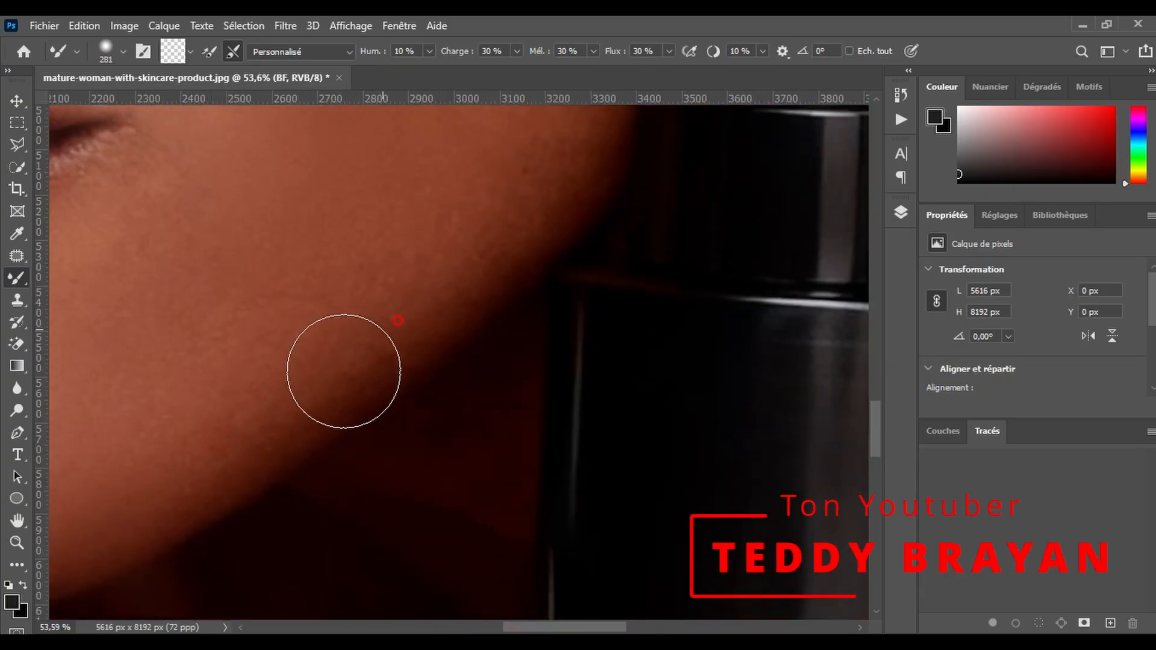
pyautogui.scroll(10, 362, 289)
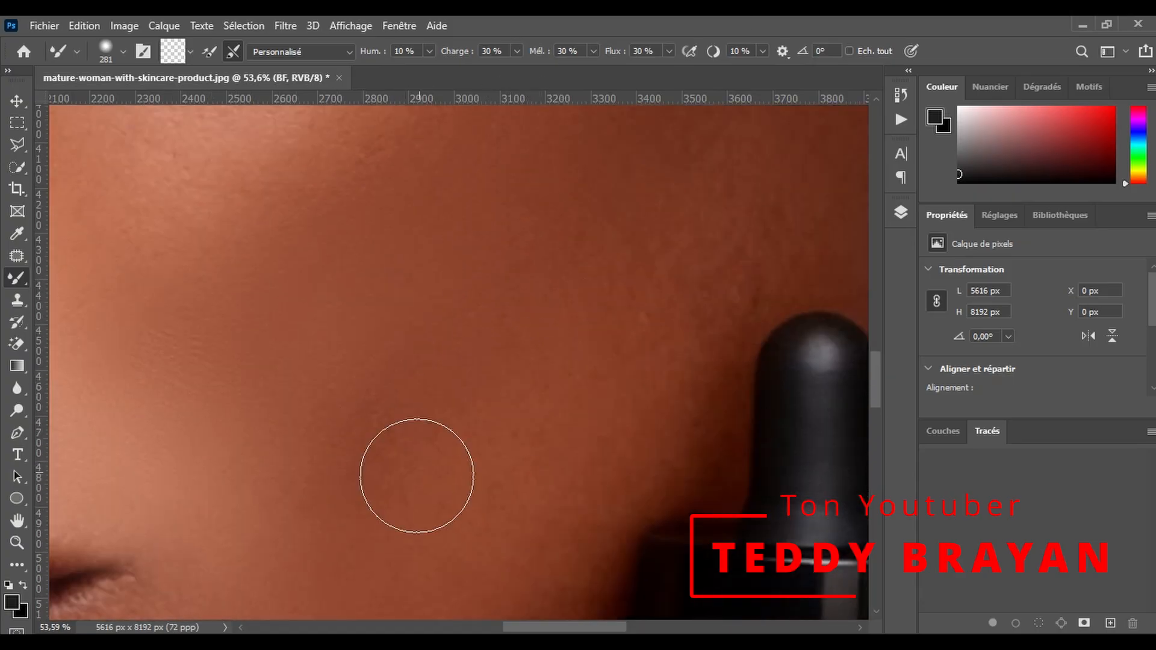
pyautogui.moveTo(694, 339); pyautogui.dragTo(714, 309)
pyautogui.scroll(5, 356, 255)
# - Return to a full-face view, show the layer list and collapse the SF group
pyautogui.click(18, 544)
pyautogui.moveTo(440, 276); pyautogui.dragTo(573, 250)
pyautogui.scroll(2, 572, 251)
pyautogui.click(900, 212)
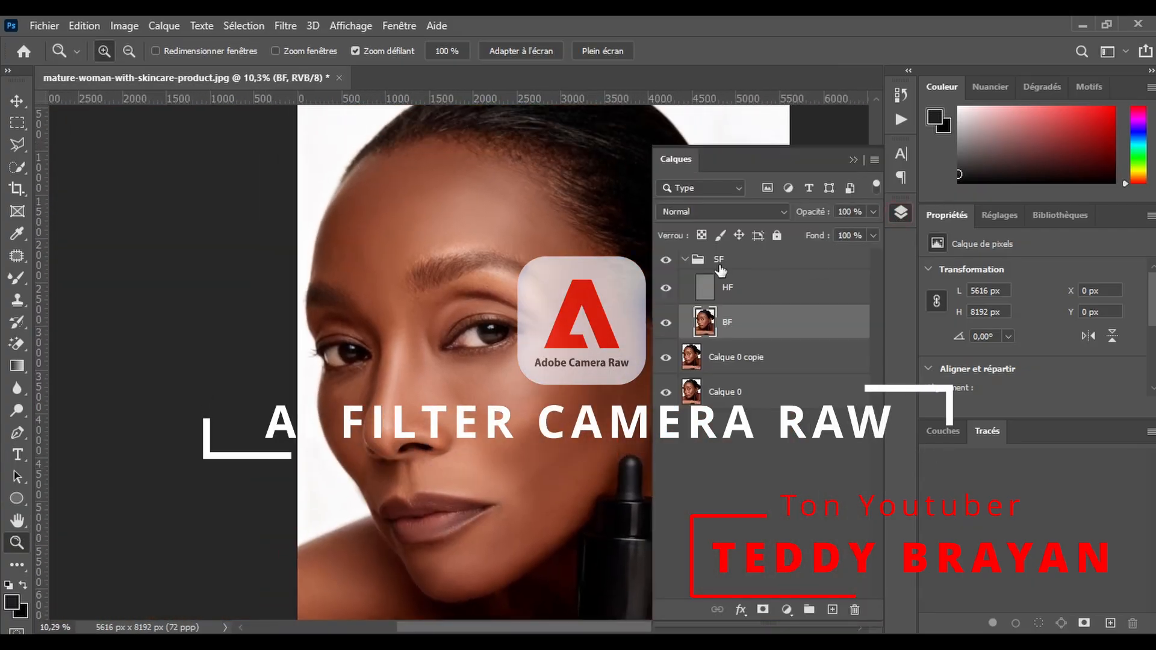
pyautogui.click(685, 259)
# - Compare the portrait before and after the retouch by repeatedly hiding and showing the SF group
pyautogui.click(668, 260)
pyautogui.click(668, 260)
pyautogui.click(668, 261)
pyautogui.click(668, 260)
pyautogui.click(668, 260)
pyautogui.click(668, 260)
pyautogui.click(668, 260)
pyautogui.click(668, 261)
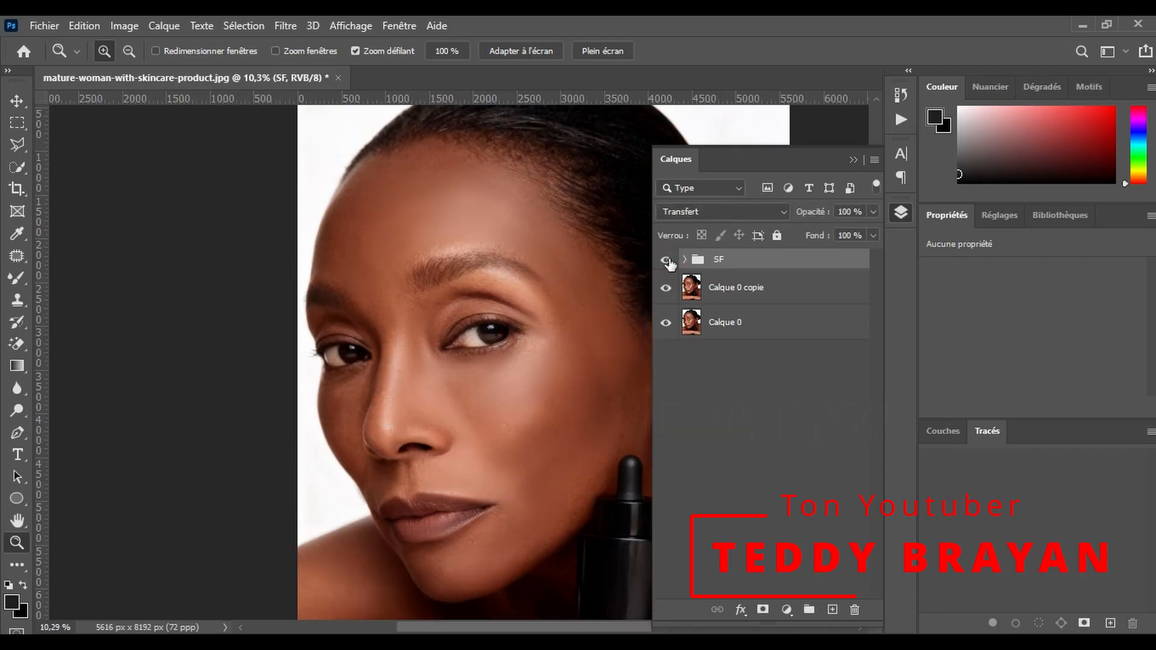
# - Duplicate the SF group and convert the copy to a smart object
pyautogui.moveTo(773, 261); pyautogui.dragTo(834, 610)
pyautogui.rightClick(765, 274)
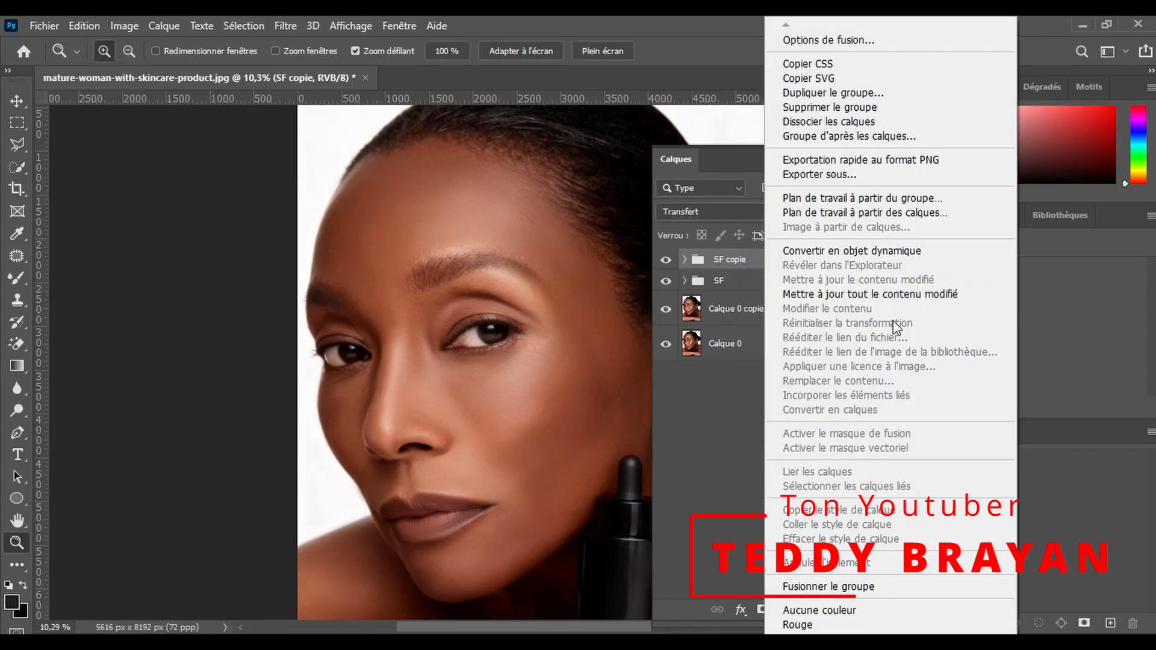
pyautogui.click(852, 251)
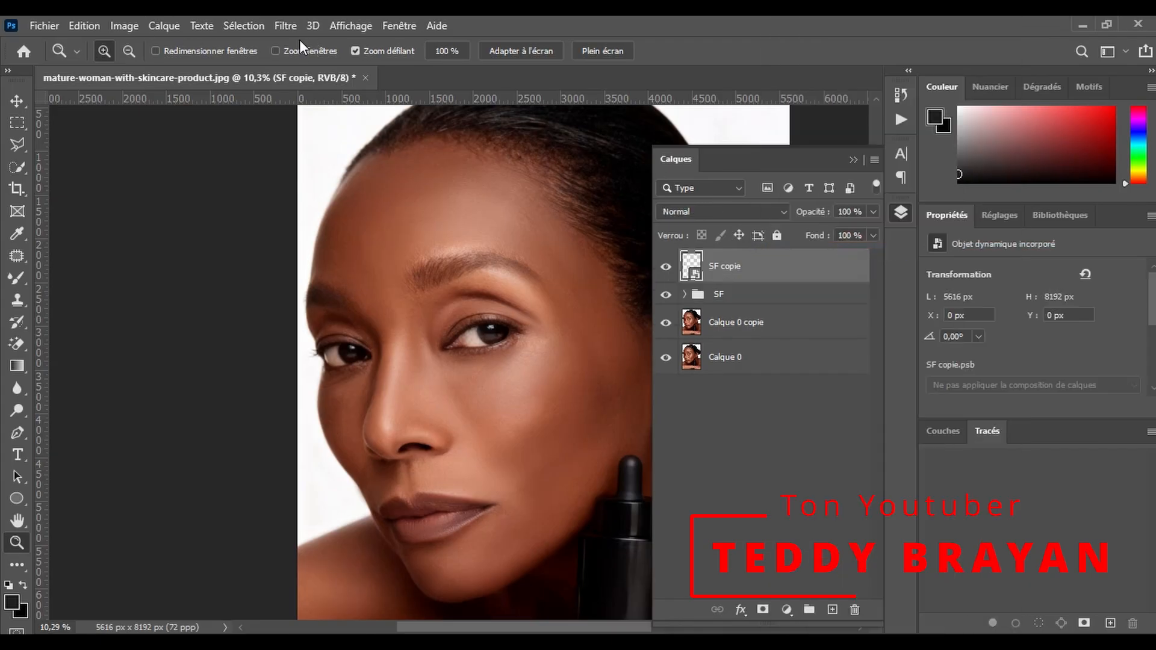
# - Open the Camera Raw filter on the smart object and set Température to +9, Teinte to +4 and Exposition to -0.10
pyautogui.click(285, 26)
pyautogui.click(328, 152)
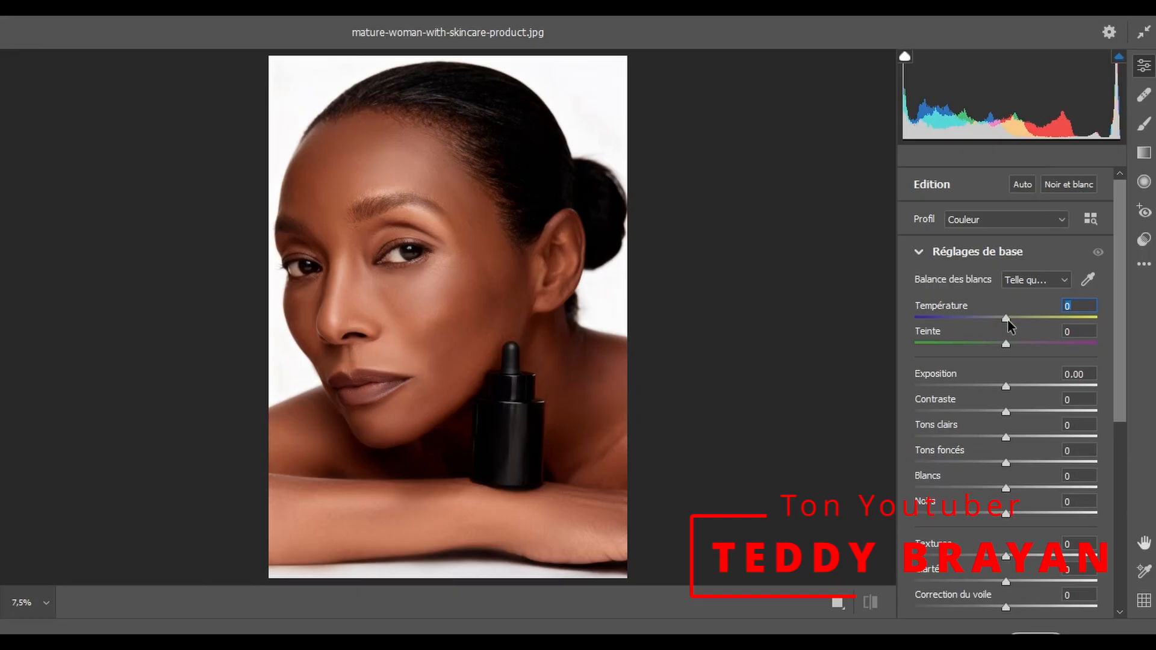
pyautogui.moveTo(1009, 326); pyautogui.dragTo(1014, 322)
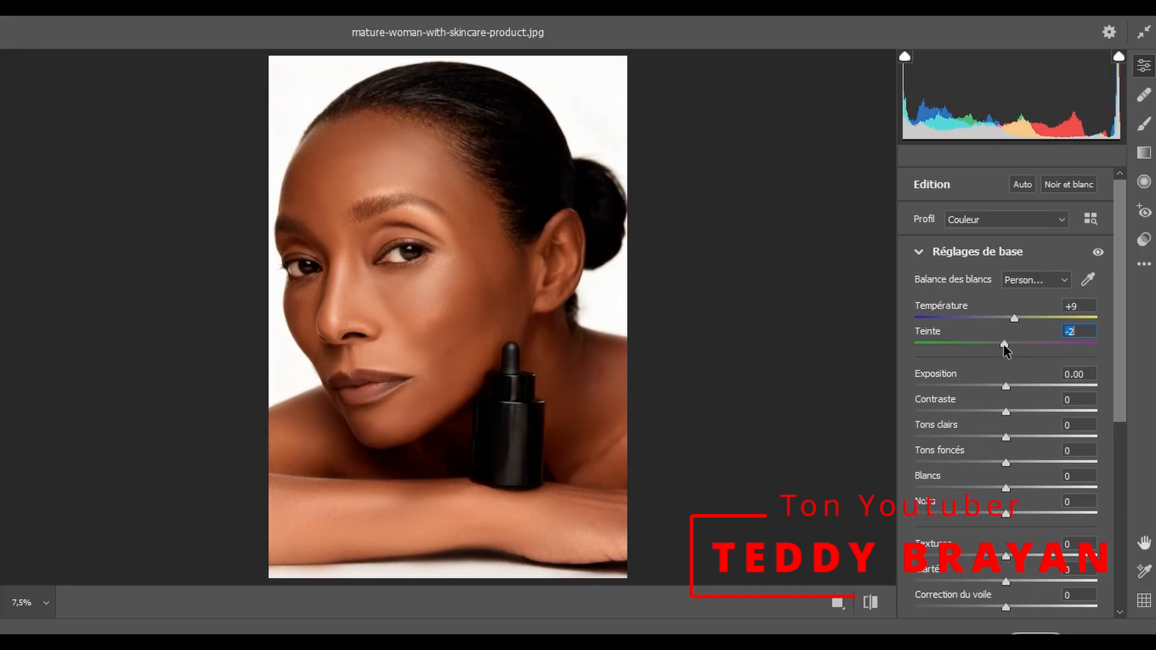
pyautogui.moveTo(1010, 389); pyautogui.dragTo(1007, 389)
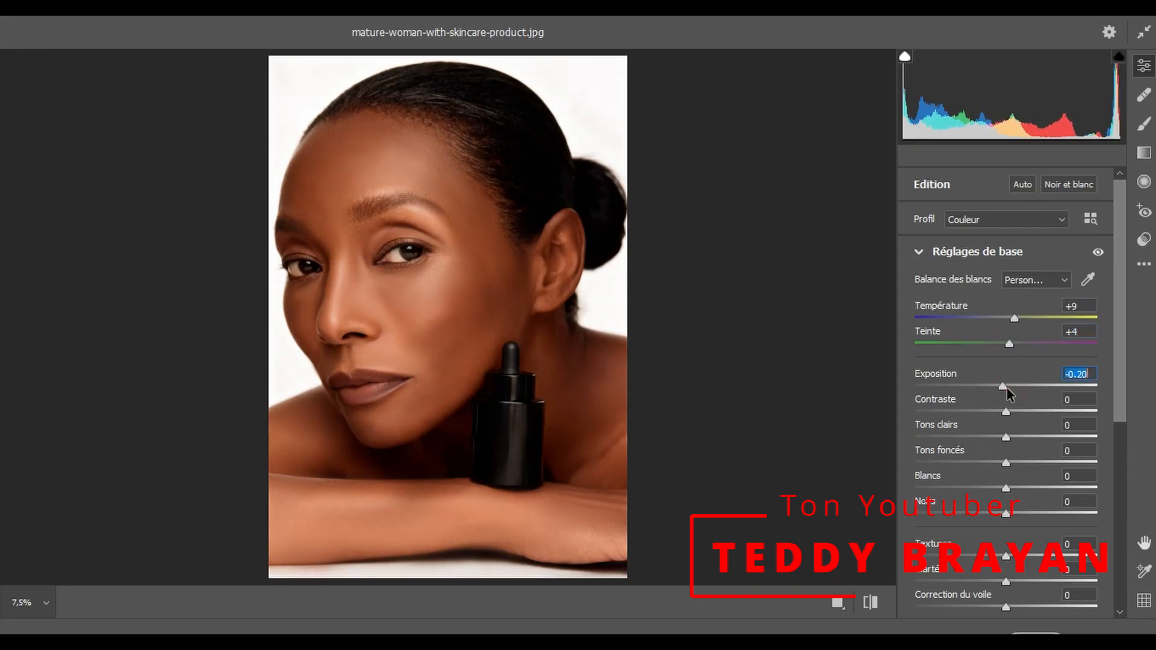
pyautogui.scroll(-3, 1036, 340)
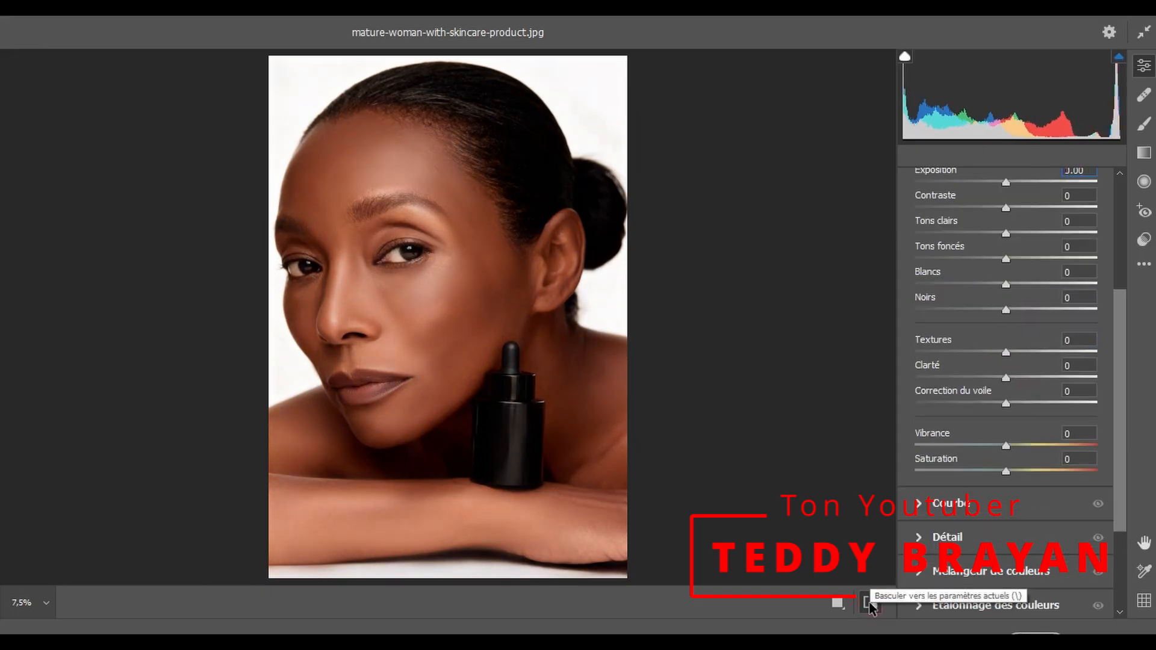
pyautogui.scroll(1, 1000, 247)
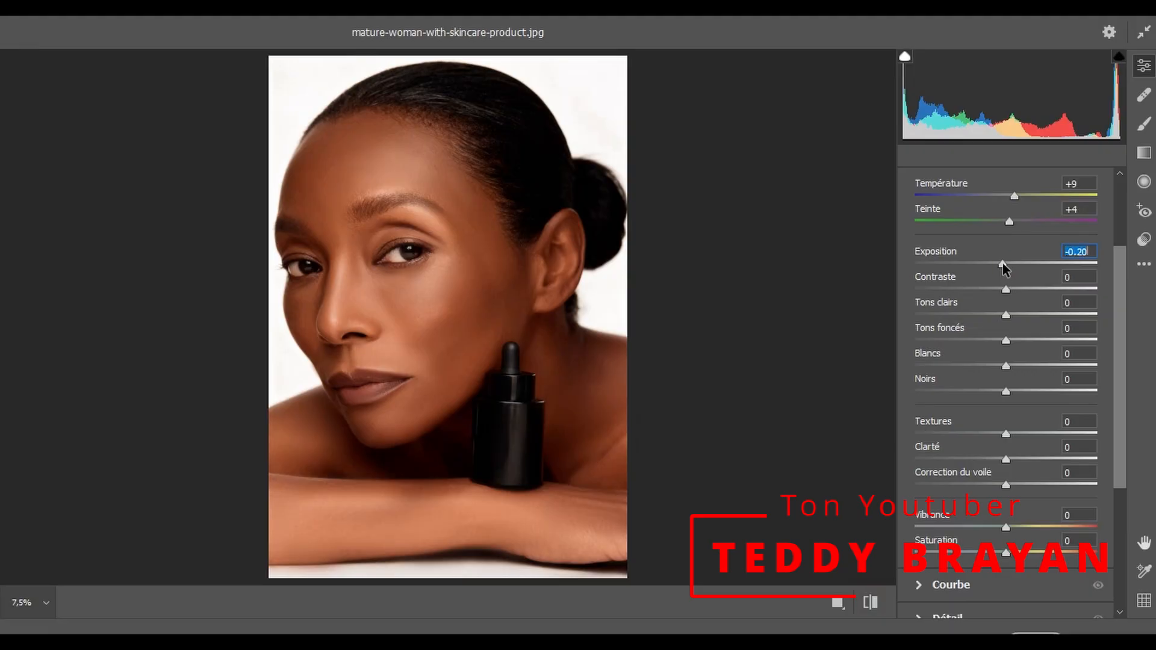
pyautogui.moveTo(1003, 265); pyautogui.dragTo(1006, 265)
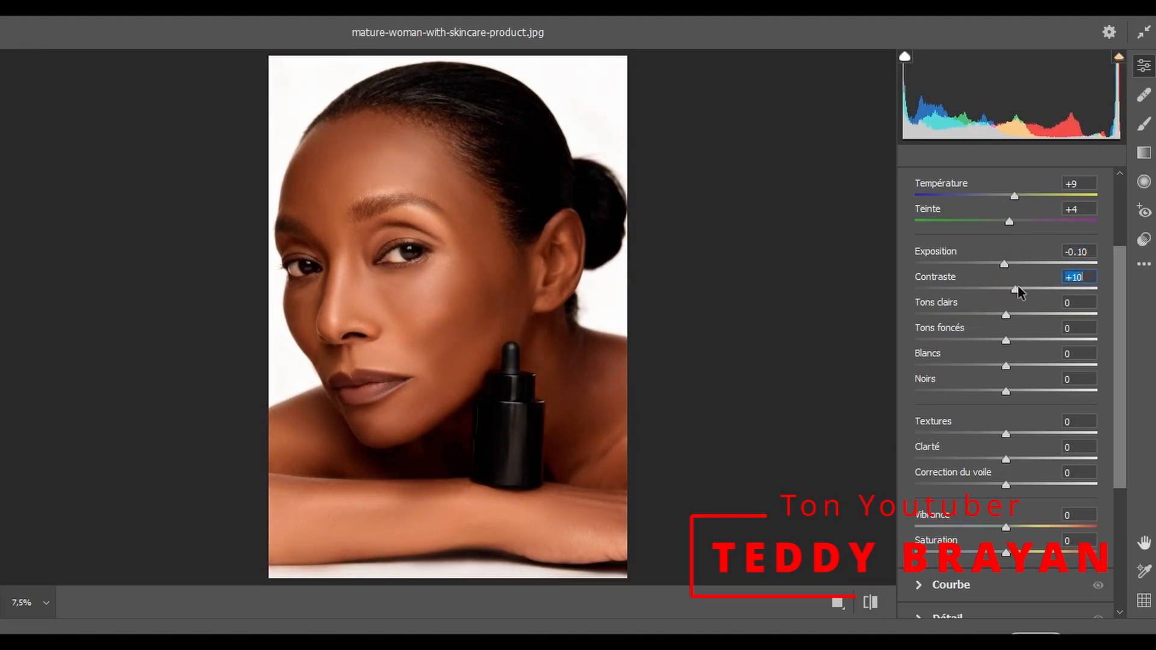
# - Set Contraste to +8, Tons clairs to +38 and Tons foncés to +3 in the basic adjustments
pyautogui.moveTo(1036, 290); pyautogui.dragTo(1151, 296)
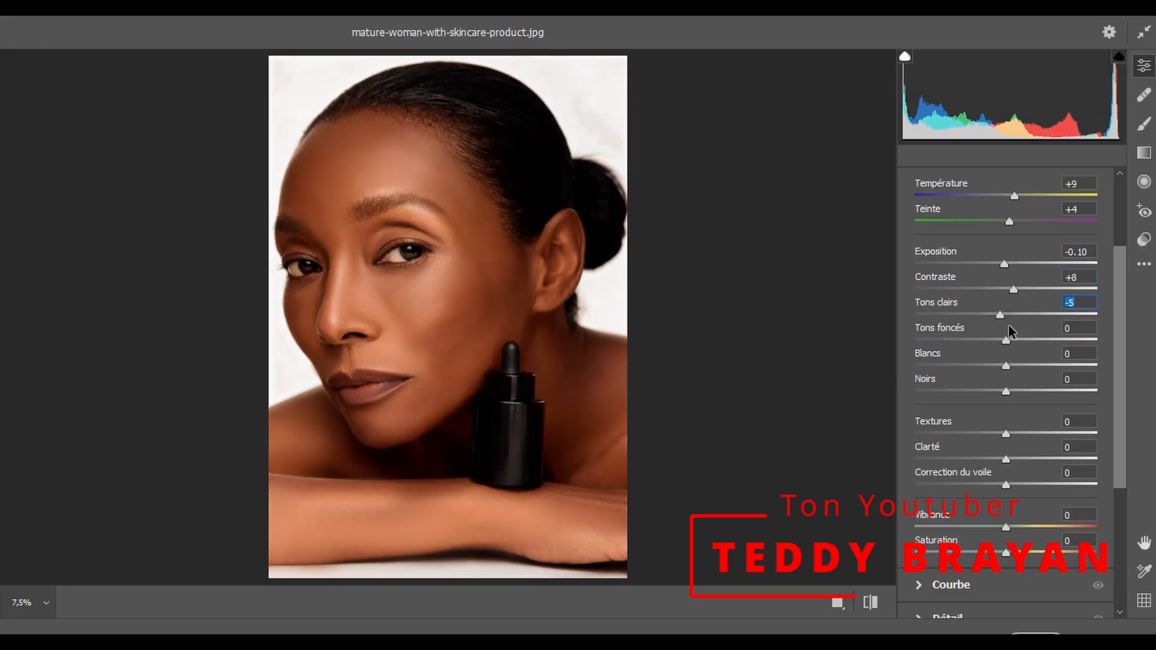
pyautogui.scroll(-5, 1024, 301)
pyautogui.scroll(6, 1004, 291)
pyautogui.moveTo(1028, 314); pyautogui.dragTo(1154, 313)
pyautogui.moveTo(995, 345); pyautogui.dragTo(1082, 342)
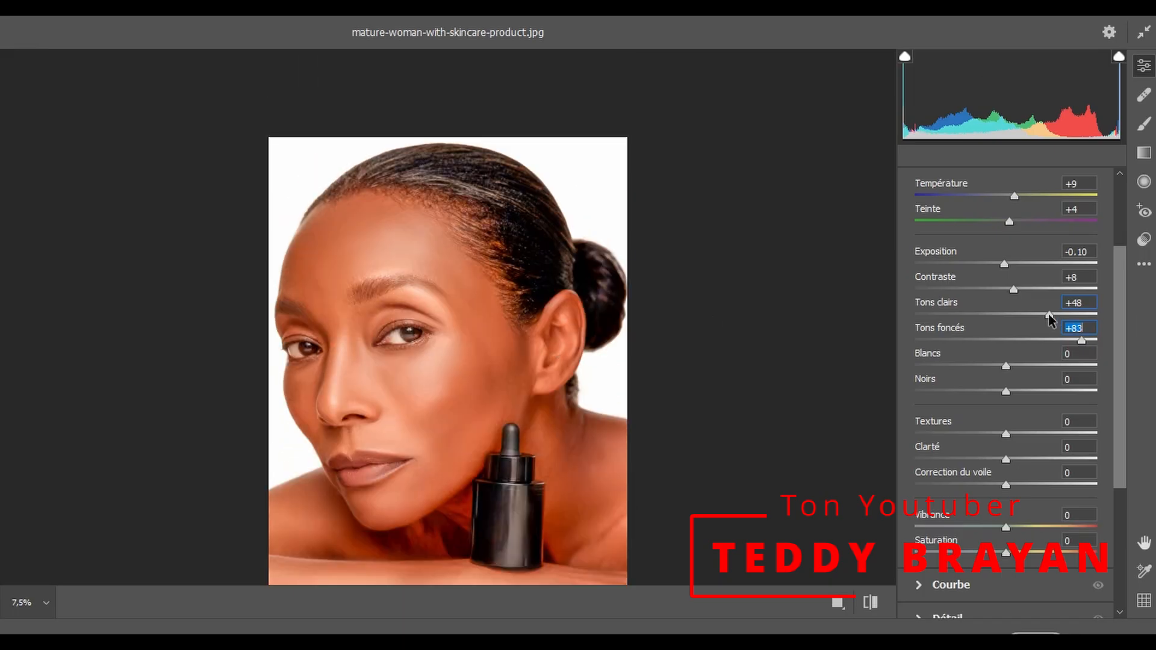
pyautogui.moveTo(1080, 342)
pyautogui.mouseDown()
pyautogui.moveTo(1054, 339)
pyautogui.moveTo(1125, 335)
pyautogui.moveTo(1067, 344)
pyautogui.mouseUp()
pyautogui.moveTo(1063, 343); pyautogui.dragTo(1009, 349)
# - Set Blancs to -16 and Noirs to -25, comparing the portrait with its unadjusted version
pyautogui.moveTo(1006, 392); pyautogui.dragTo(992, 363)
pyautogui.click(872, 603)
pyautogui.click(872, 603)
pyautogui.click(871, 604)
pyautogui.click(871, 603)
pyautogui.scroll(-1, 1020, 296)
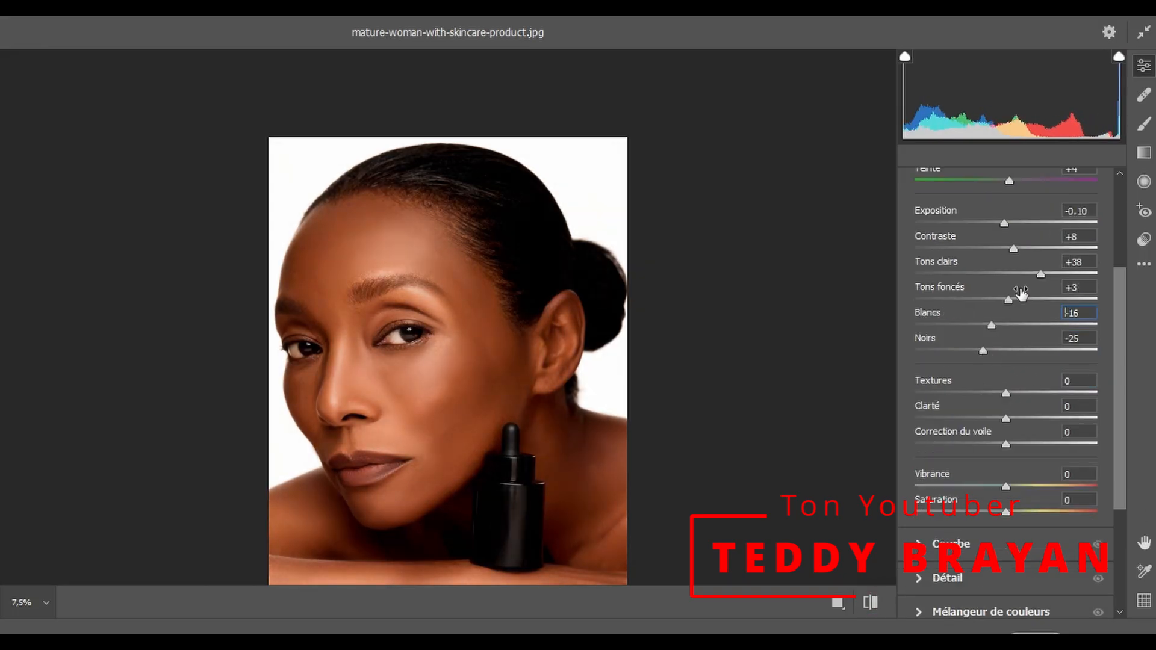
# - Set Tons foncés to +7, Textures to -9, Clarté to -10 and Saturation to +3
pyautogui.scroll(-2, 1014, 300)
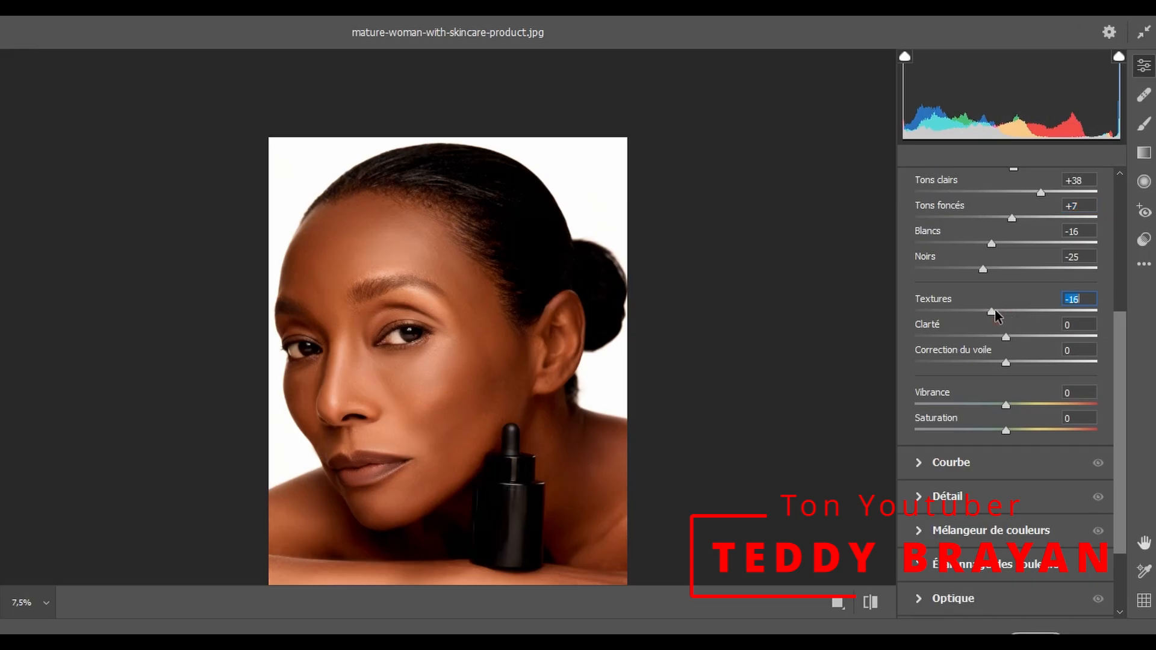
pyautogui.moveTo(922, 318); pyautogui.dragTo(904, 322)
pyautogui.moveTo(1003, 313); pyautogui.dragTo(1009, 362)
pyautogui.moveTo(1007, 432)
pyautogui.mouseDown()
pyautogui.moveTo(1029, 431)
pyautogui.moveTo(1009, 431)
pyautogui.mouseUp()
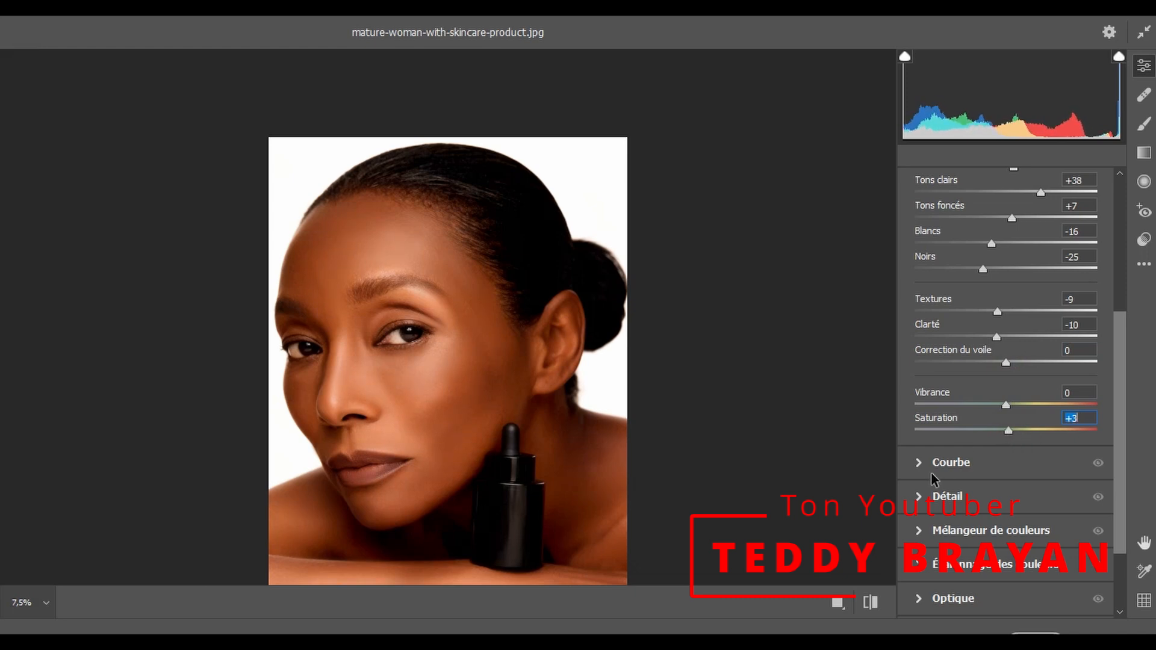
# - Raise the luminance of Rouges to +9 in the colour mixer
pyautogui.scroll(-3, 1011, 435)
pyautogui.click(919, 432)
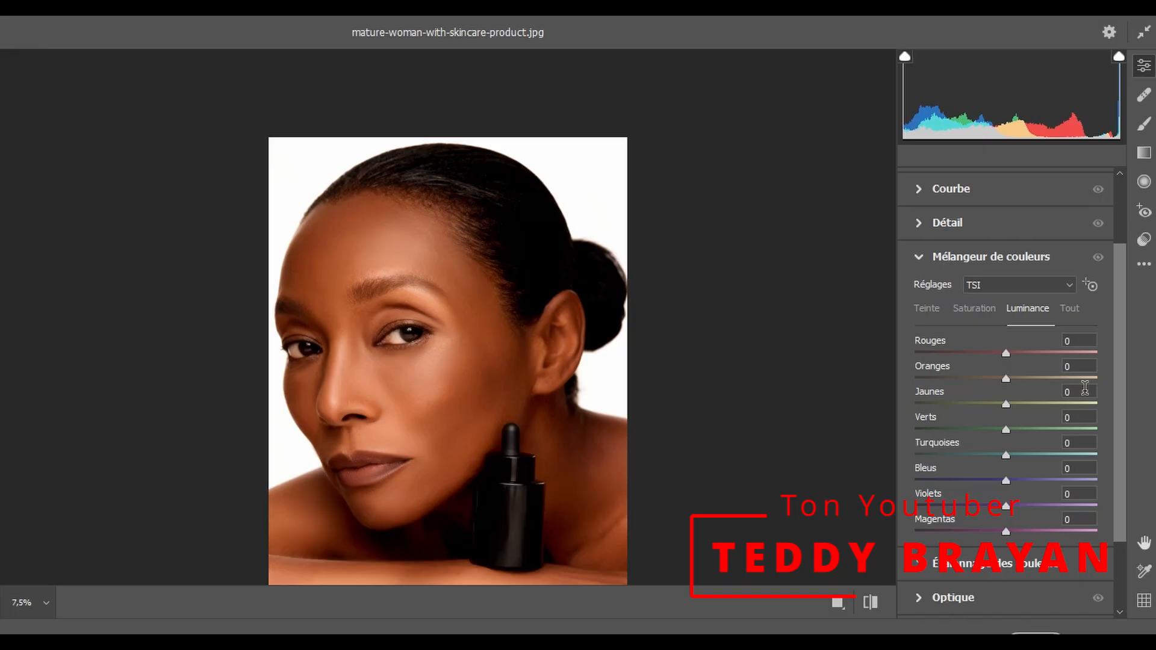
pyautogui.moveTo(1009, 352)
pyautogui.mouseDown()
pyautogui.moveTo(1024, 355)
pyautogui.moveTo(858, 369)
pyautogui.moveTo(1007, 350)
pyautogui.mouseUp()
pyautogui.click(1005, 403)
pyautogui.scroll(-1, 1011, 416)
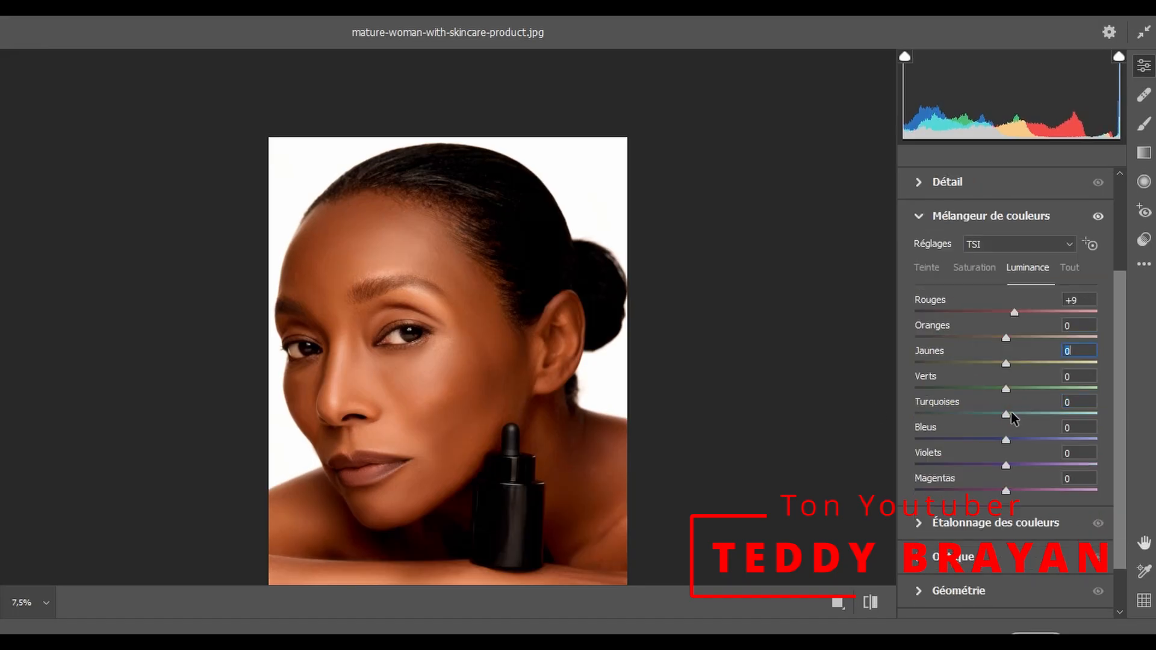
# - Try a blue shadow tint in the colour grading wheels, around hue 221 and saturation 46
pyautogui.scroll(-1, 1011, 418)
pyautogui.click(911, 467)
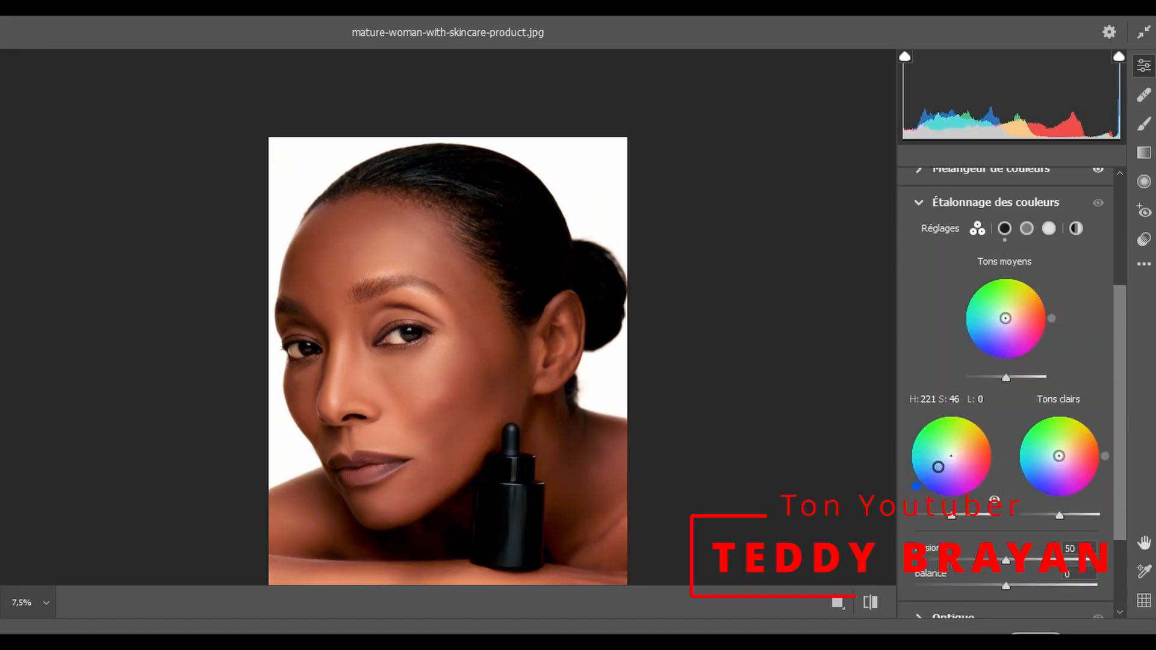
pyautogui.moveTo(931, 504); pyautogui.dragTo(926, 501)
pyautogui.scroll(-3, 922, 495)
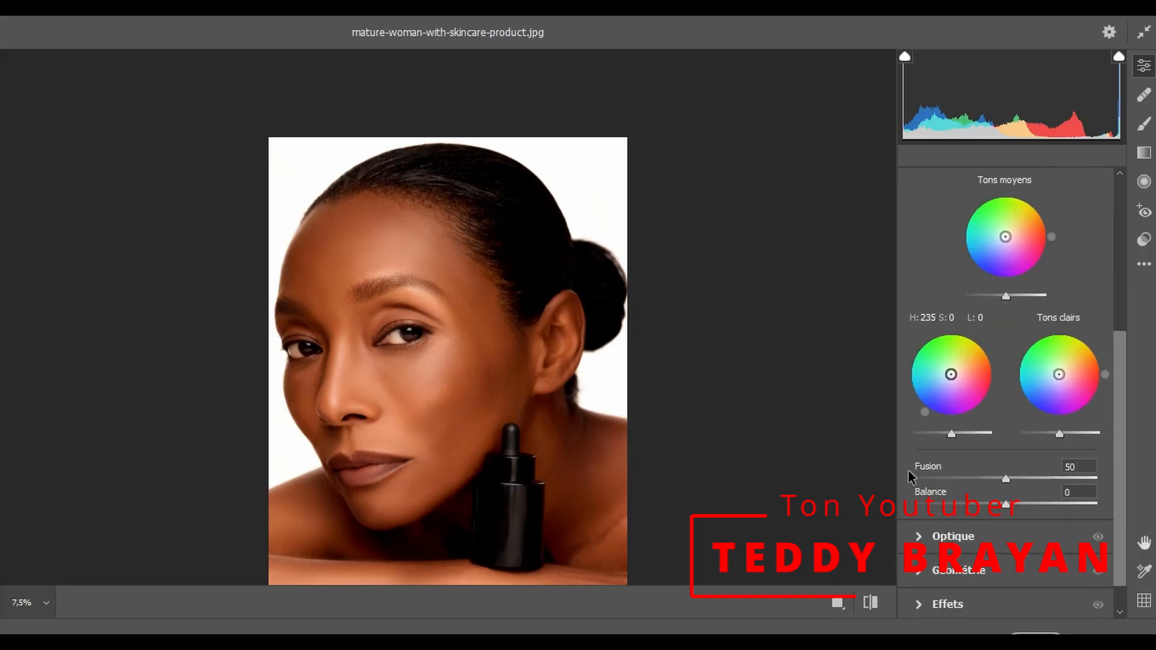
# - Compare the portrait with its unadjusted version and apply the Camera Raw filter
pyautogui.scroll(-2, 883, 542)
pyautogui.click(872, 603)
pyautogui.click(872, 603)
pyautogui.click(1036, 634)
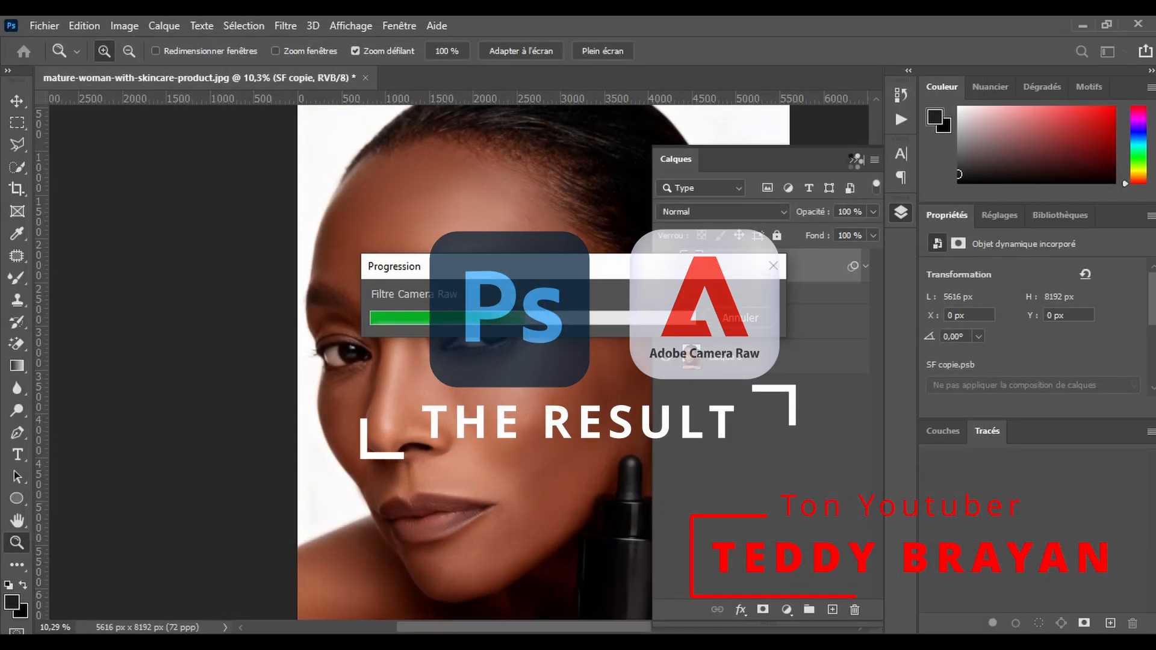
# - Collapse the layer list and reframe the view to examine the finished portrait with the bottle
pyautogui.click(854, 161)
pyautogui.scroll(-2, 623, 314)
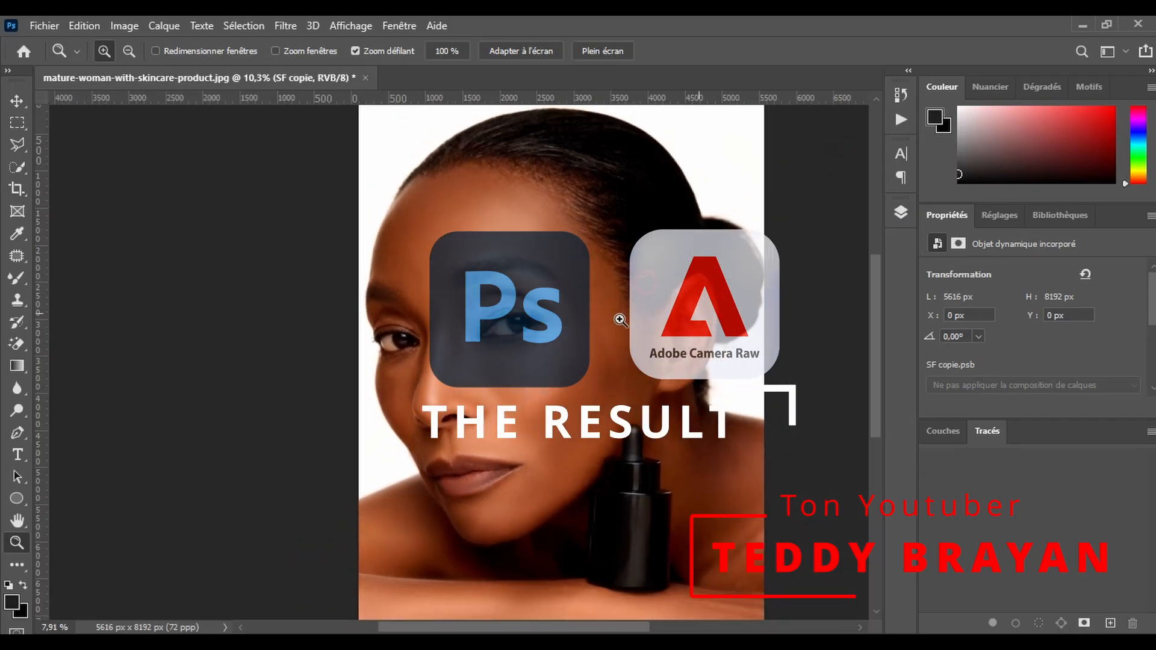
pyautogui.moveTo(584, 629); pyautogui.dragTo(642, 628)
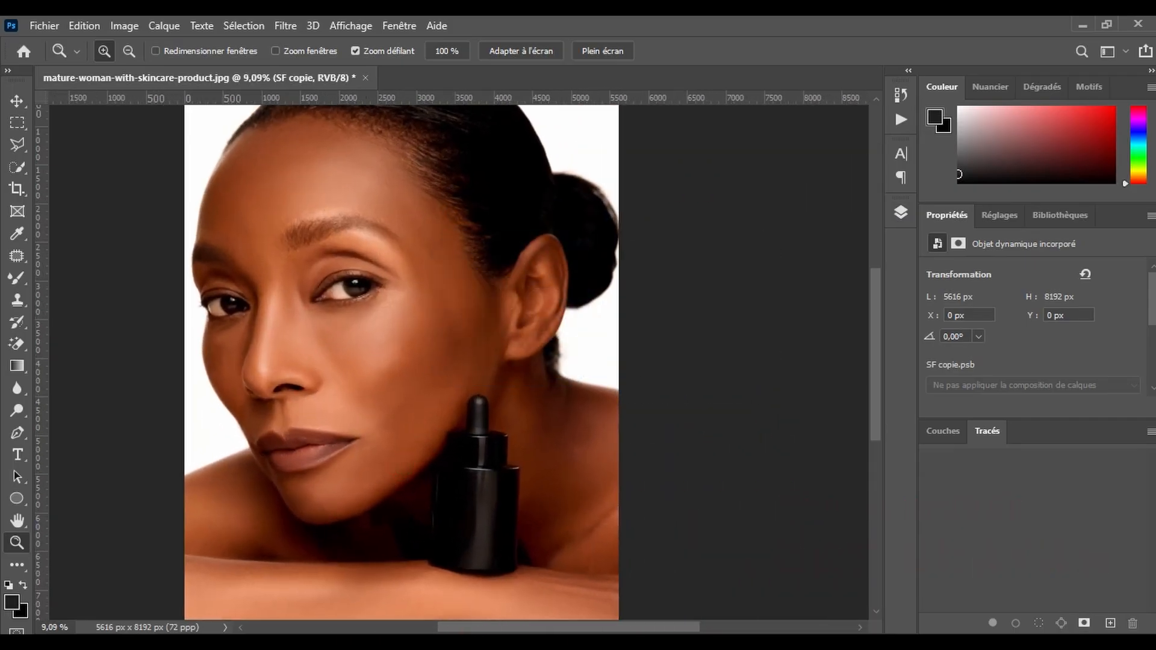